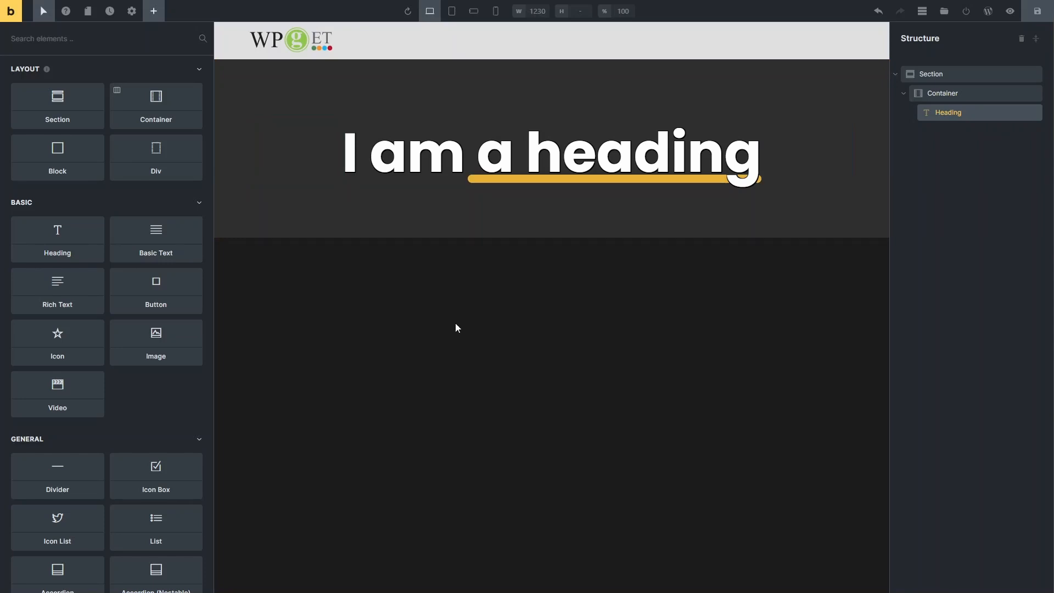
- Remove the baseline, 70w, outline, end, thick and rounded modifier classes from the heading
click(403, 149)
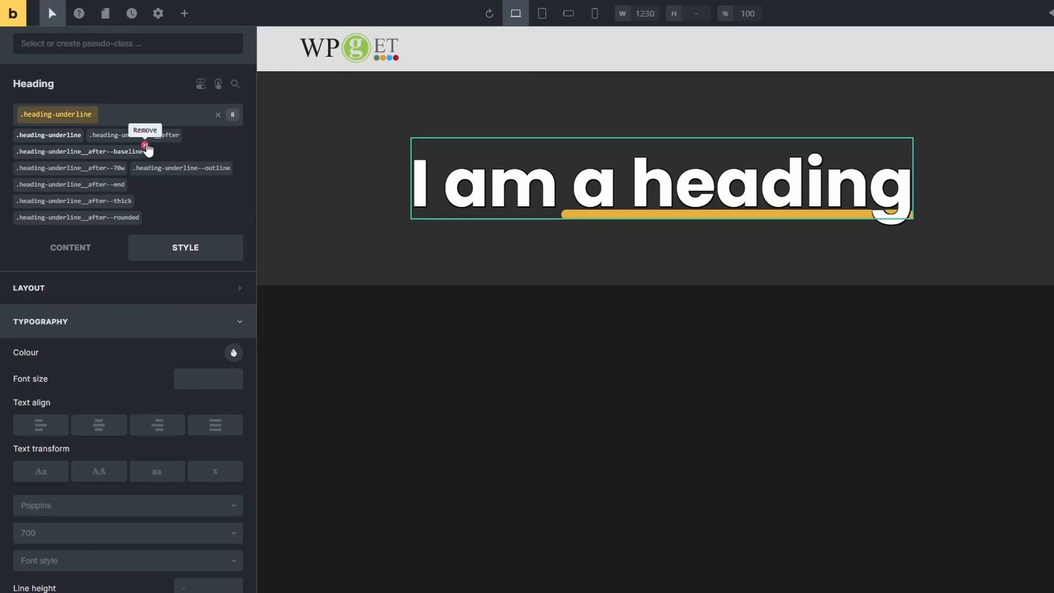
click(142, 146)
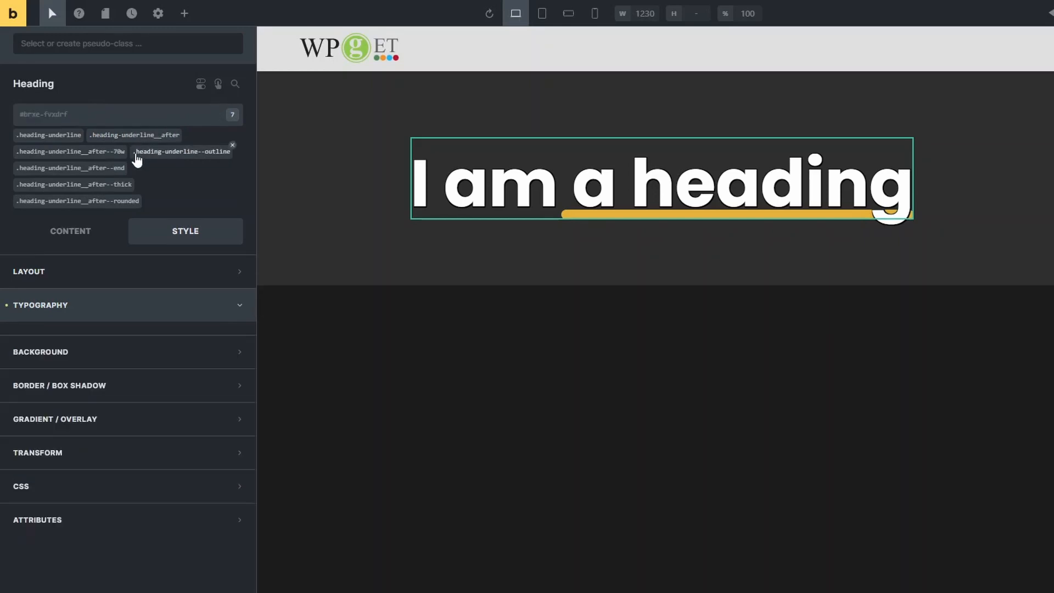
click(127, 145)
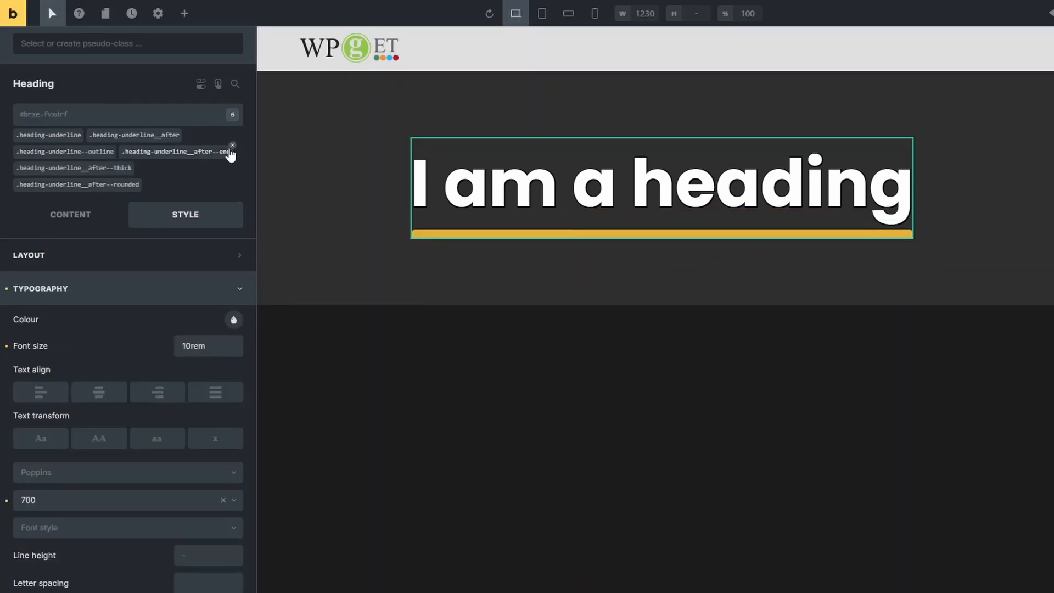
click(227, 153)
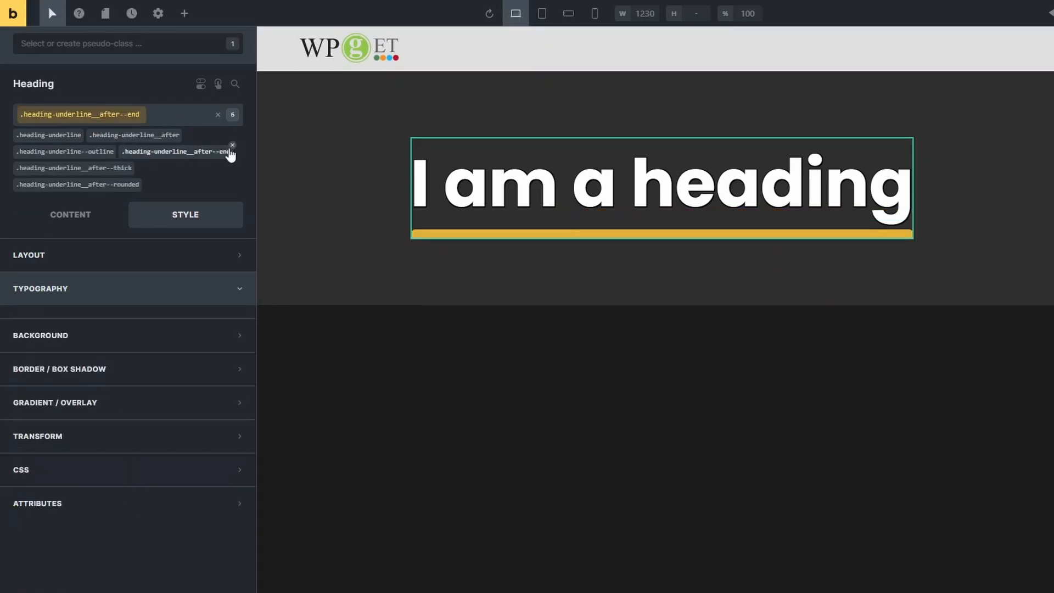
click(115, 145)
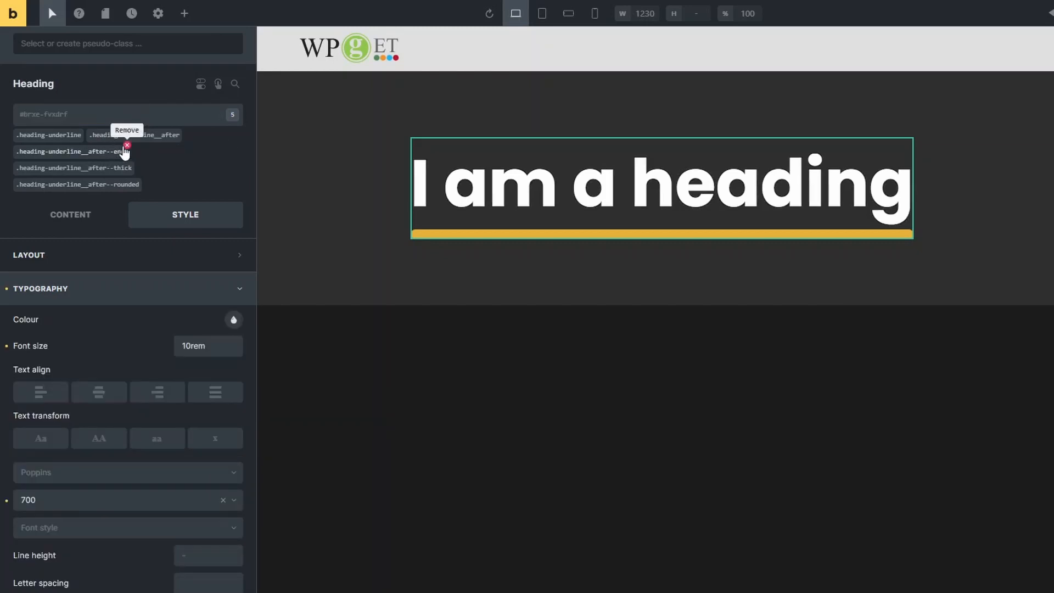
click(127, 146)
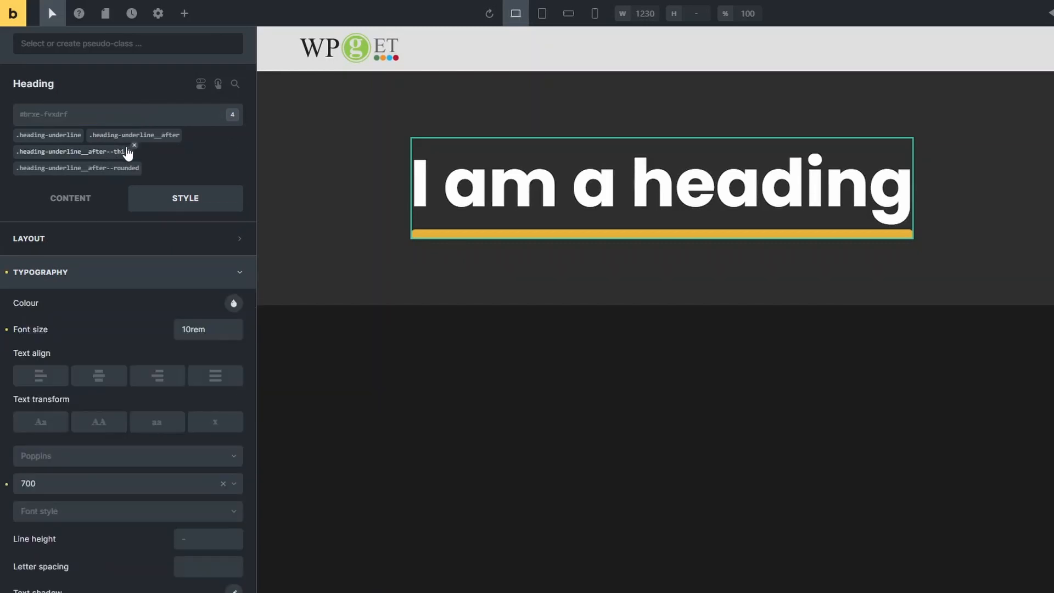
click(132, 147)
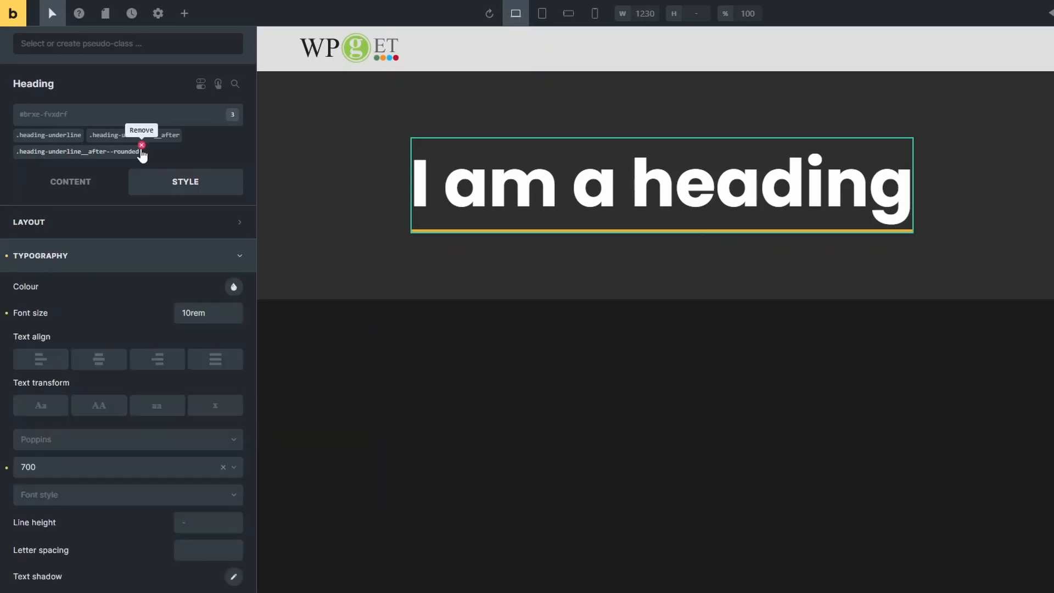
click(141, 146)
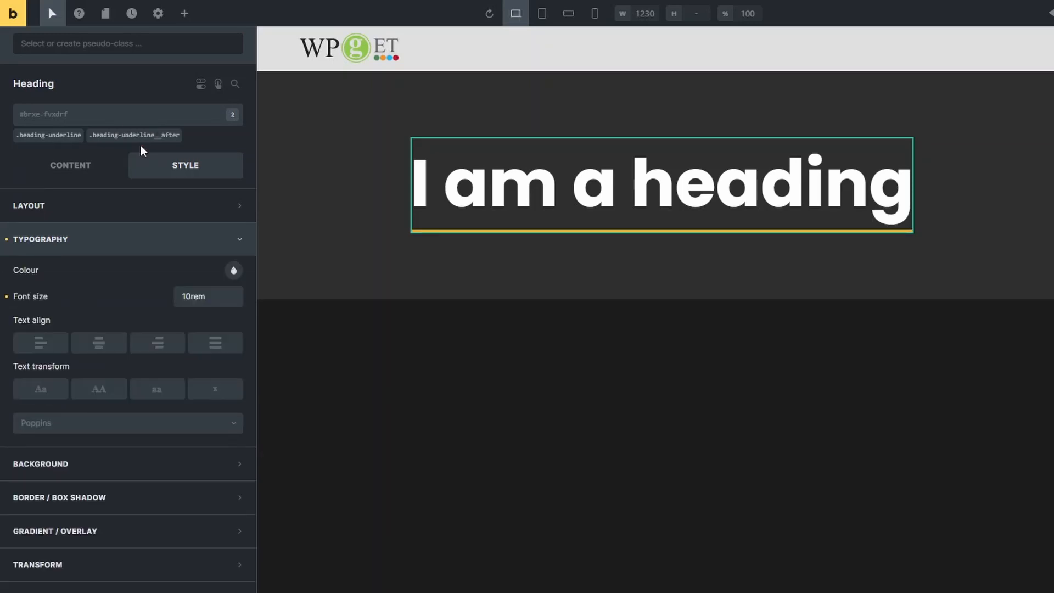
- Examine the heading's heading-underline and heading-underline__after classes, including the :after pseudo-class styles
click(59, 137)
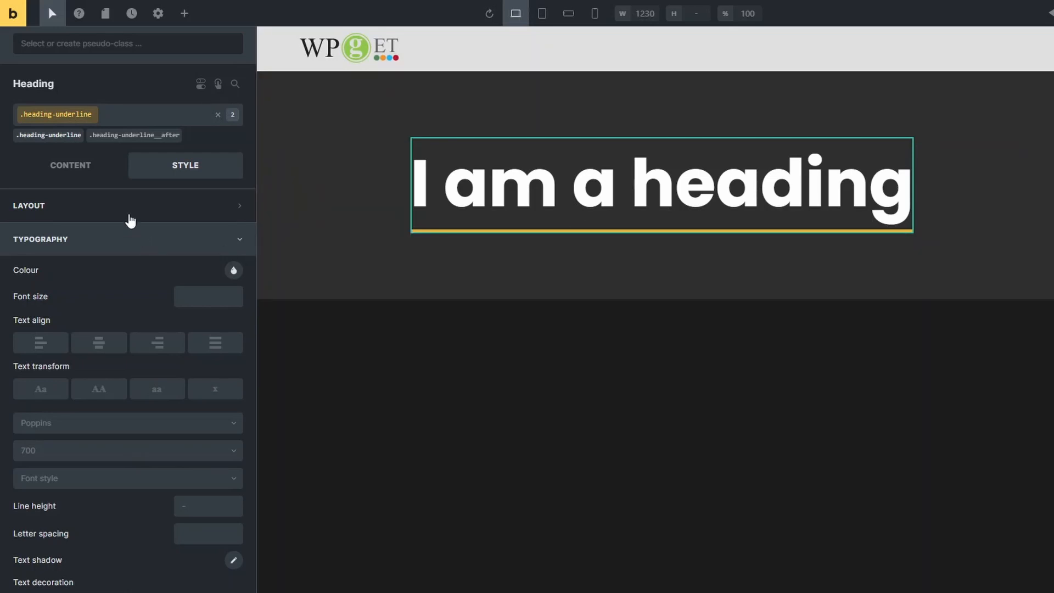
click(131, 136)
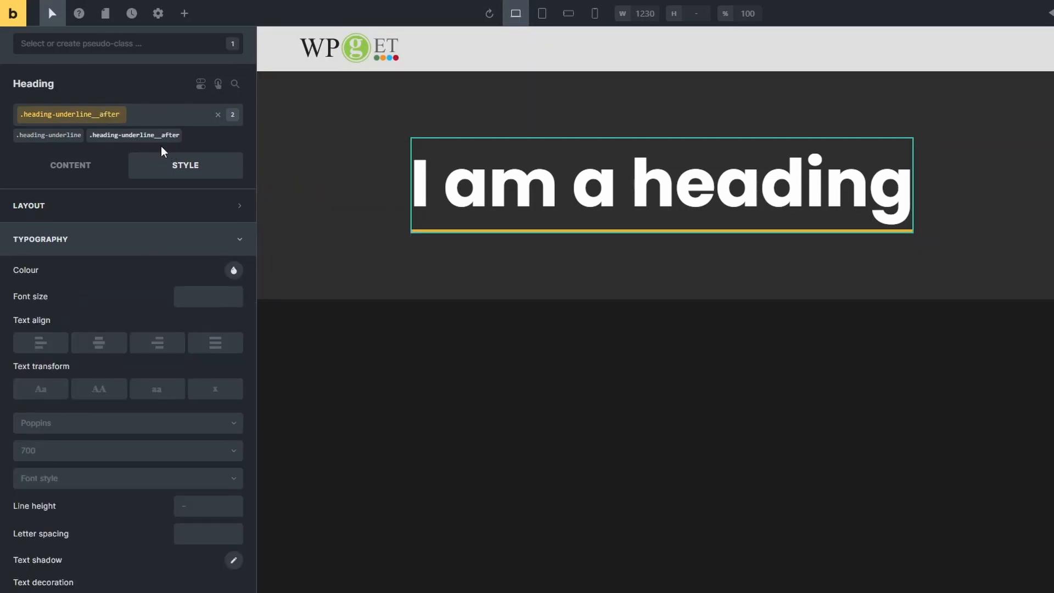
click(133, 46)
click(53, 119)
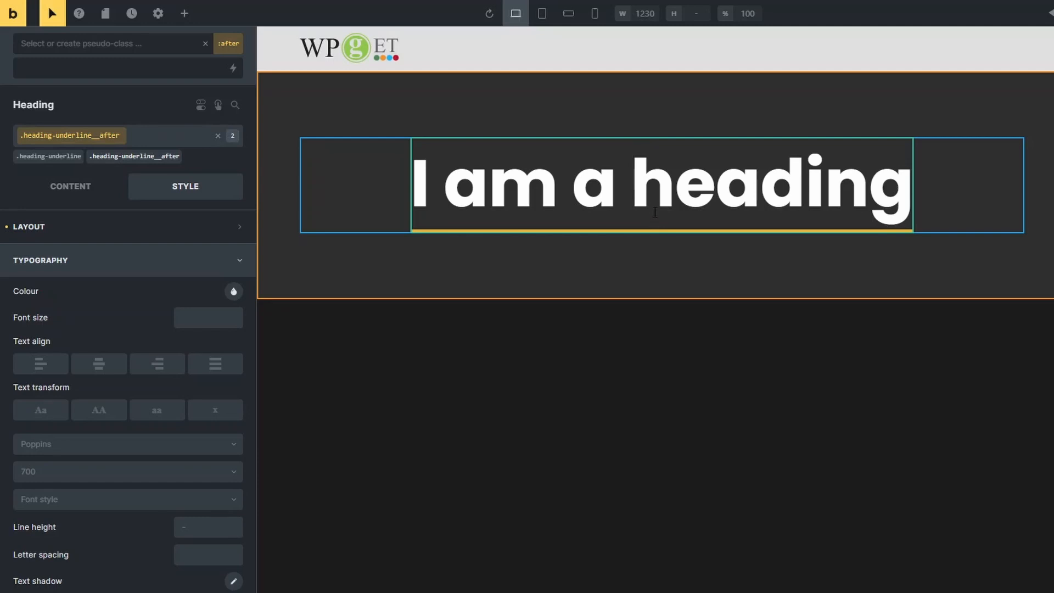
click(648, 322)
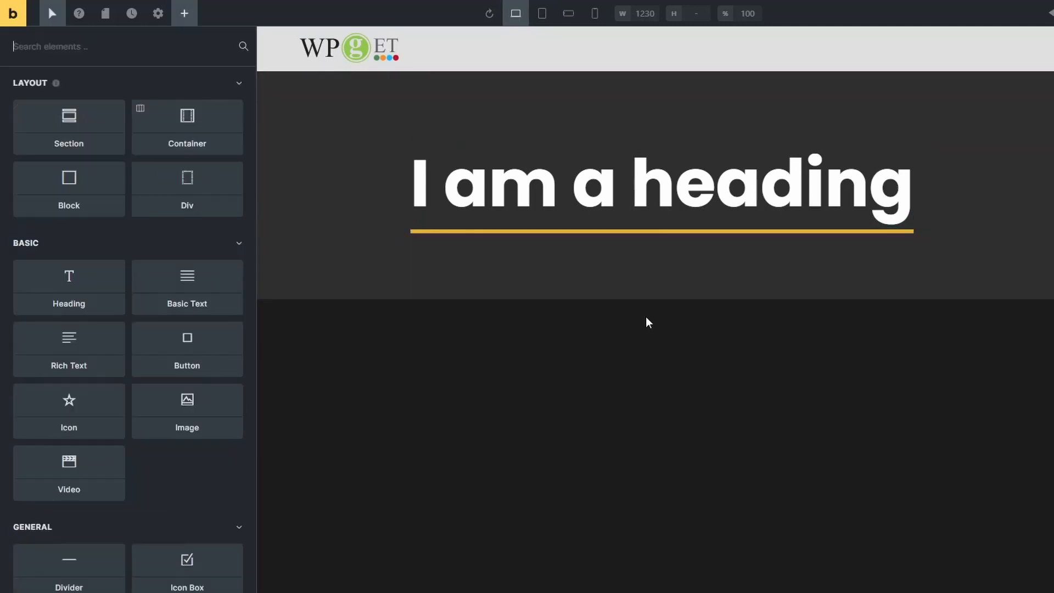
- Add the heading-underline__after--baseline class to the heading
click(511, 212)
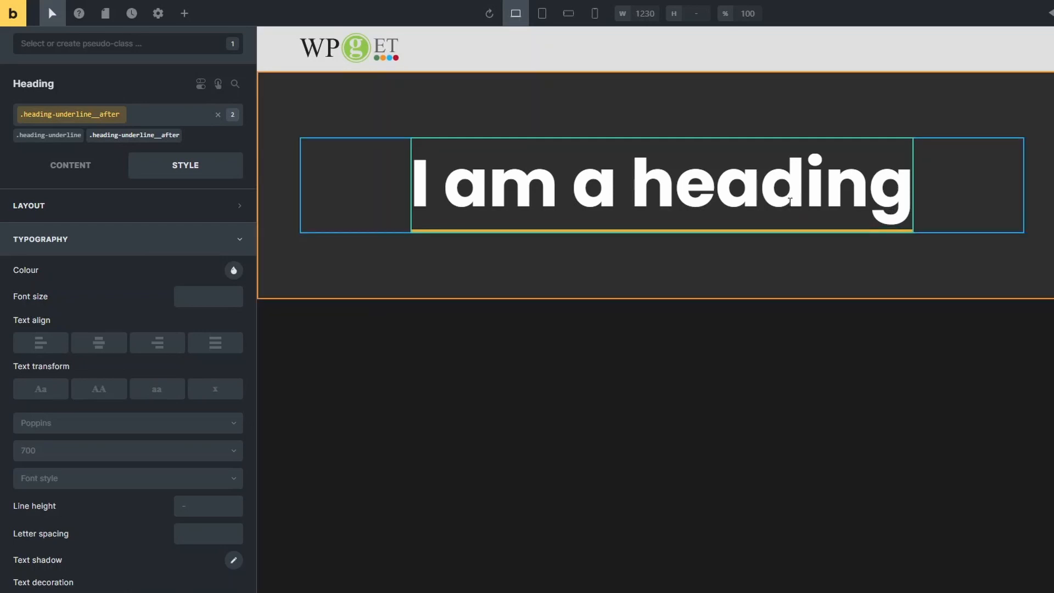
click(144, 116)
scroll(141, 384, down, 5)
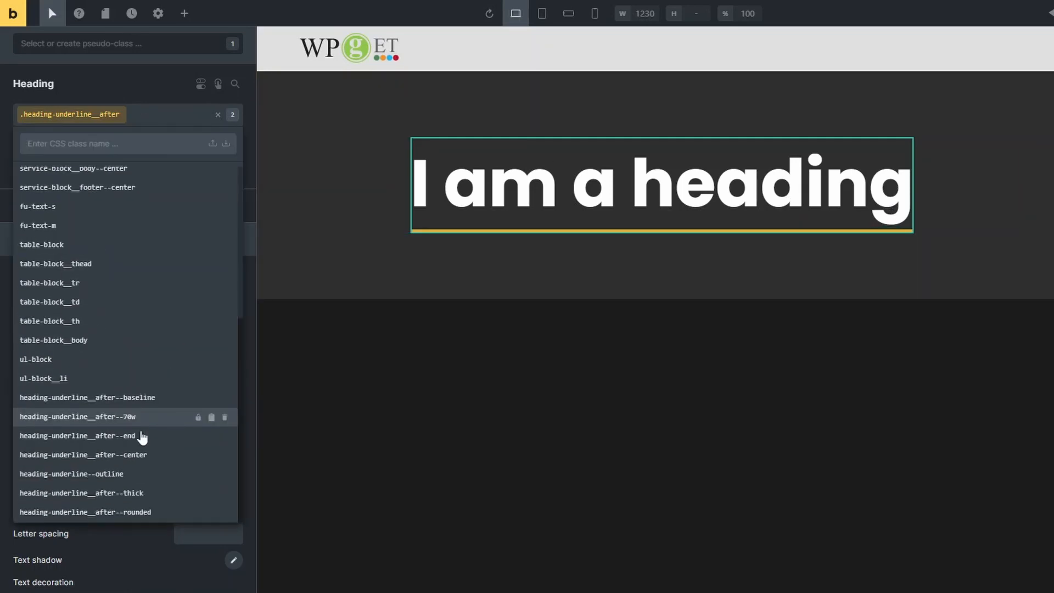
click(141, 397)
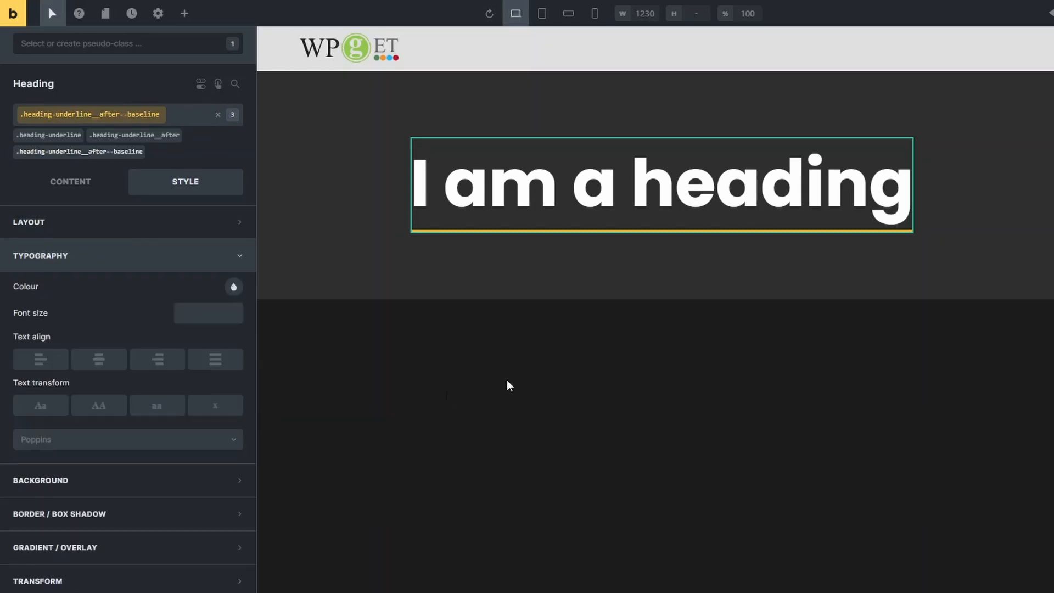
click(730, 397)
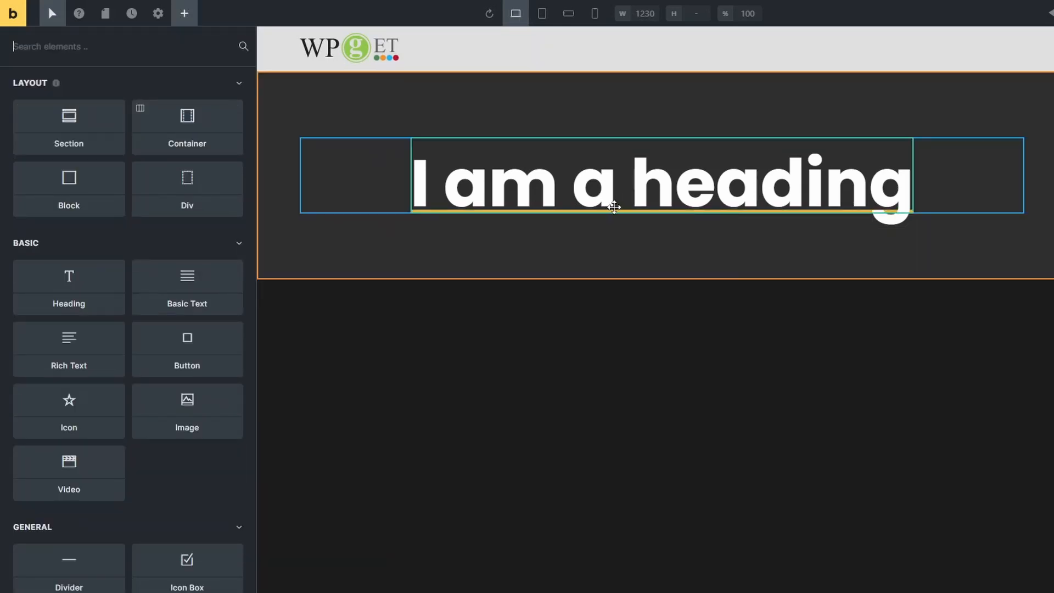
- Add the heading-underline__after--thick class to the heading to thicken its underline
click(636, 204)
click(170, 115)
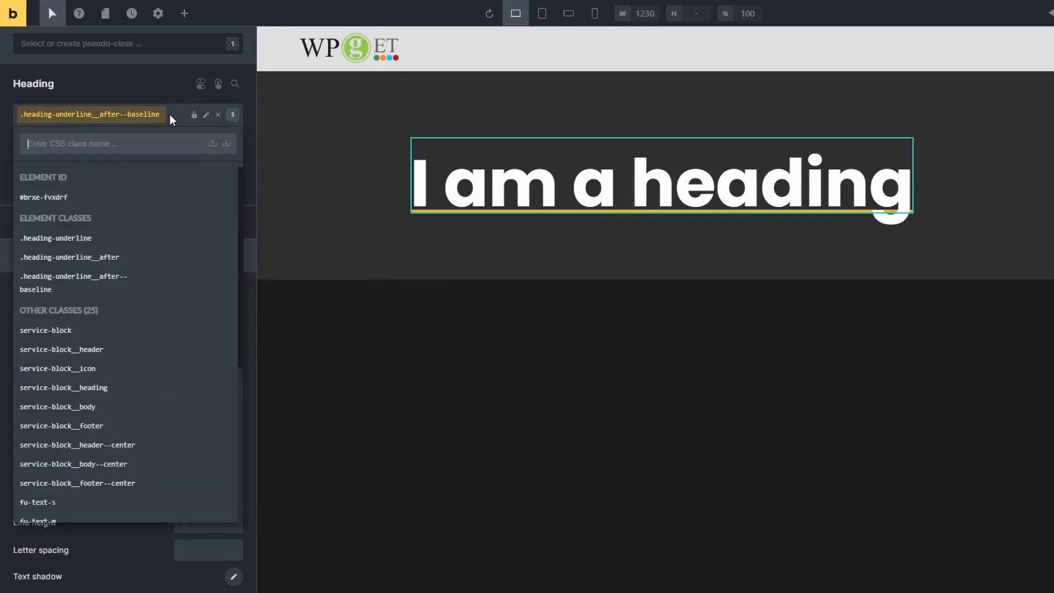
scroll(148, 416, down, 10)
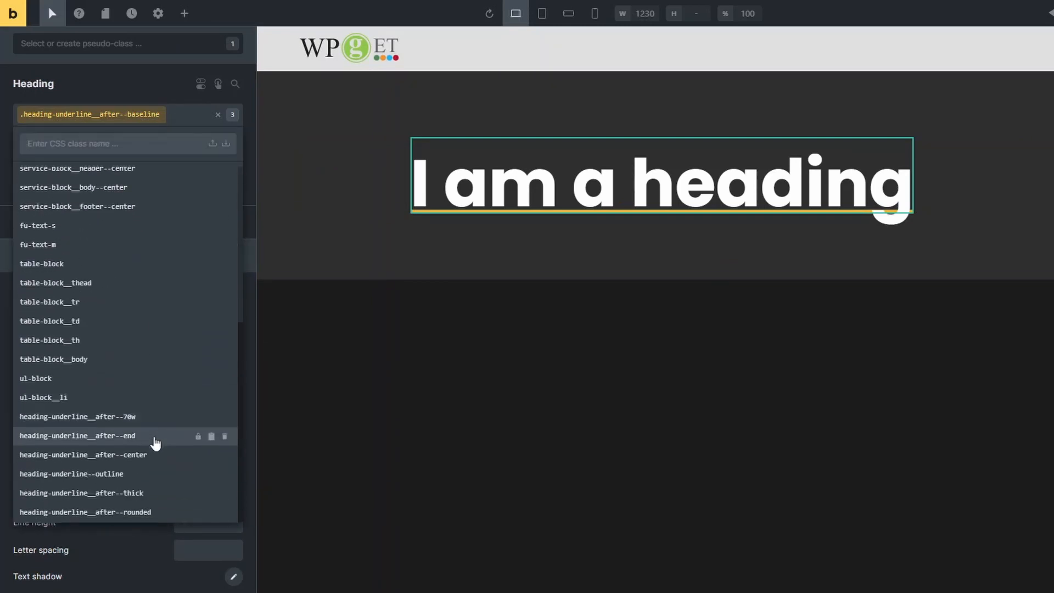
click(141, 496)
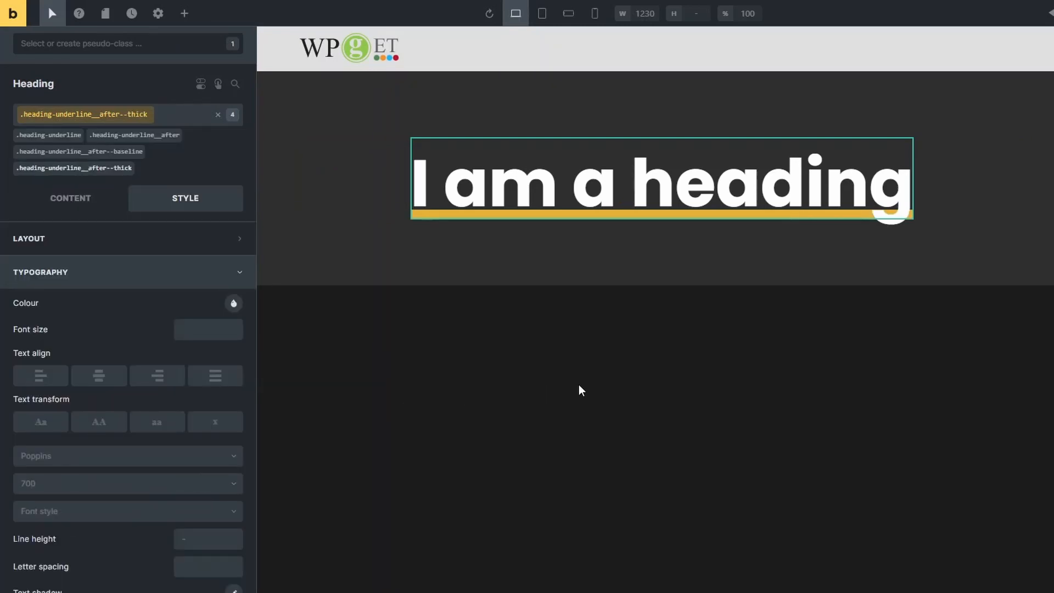
click(579, 390)
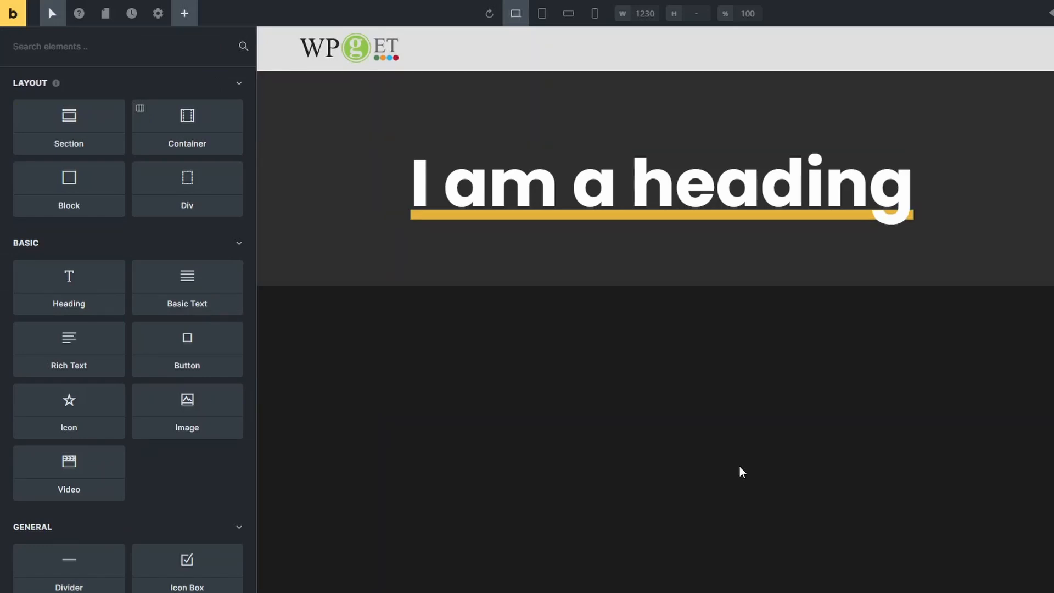
- Add the heading-underline__after--rounded class to the heading to round the underline's ends
click(470, 177)
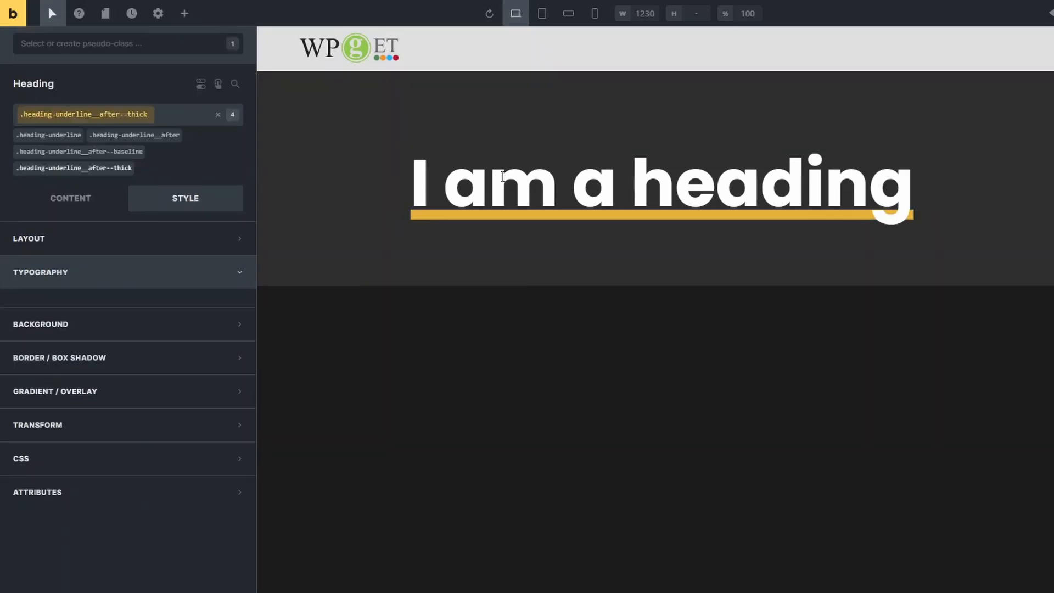
click(170, 113)
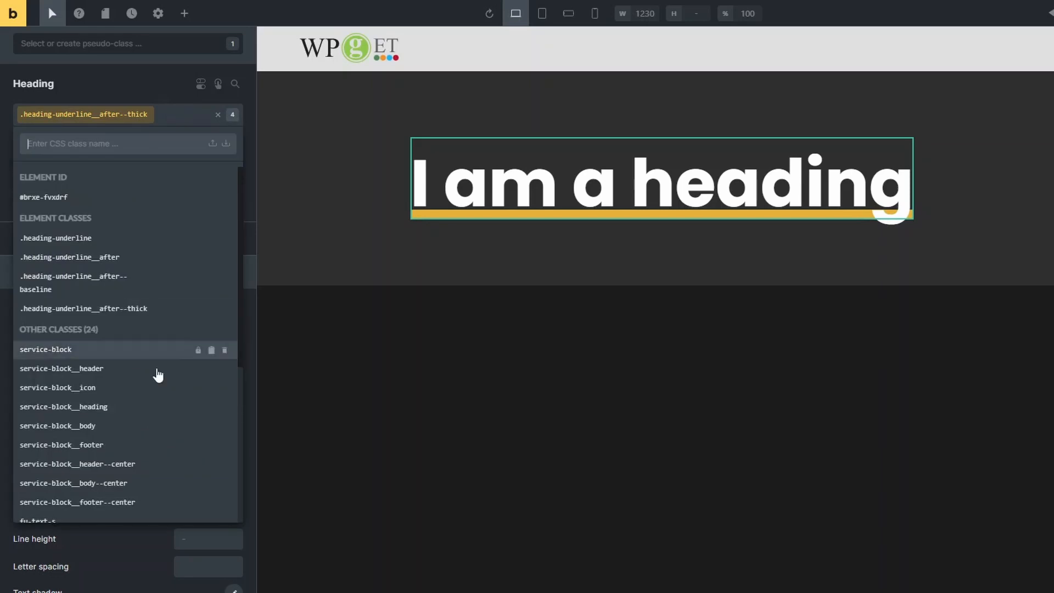
scroll(157, 372, down, 8)
click(141, 444)
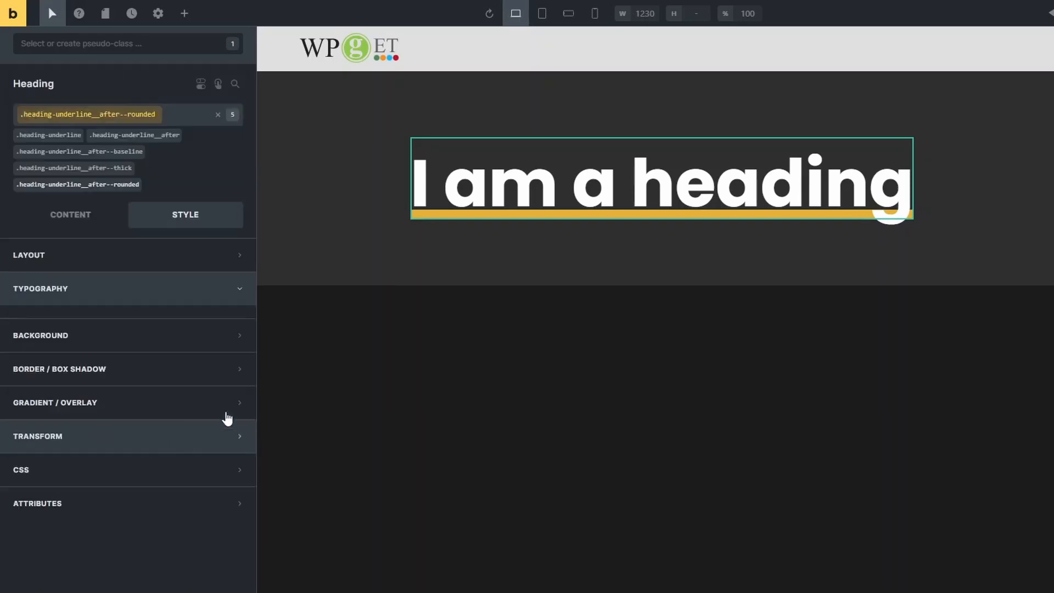
click(568, 394)
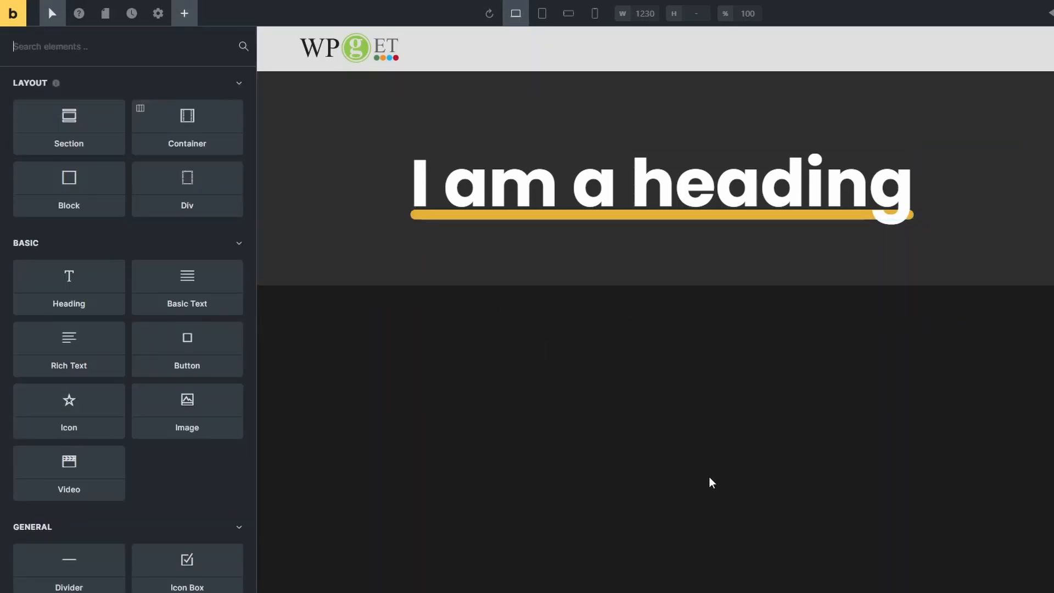
- Add the heading-underline--outline class to the heading to outline its letters
click(511, 189)
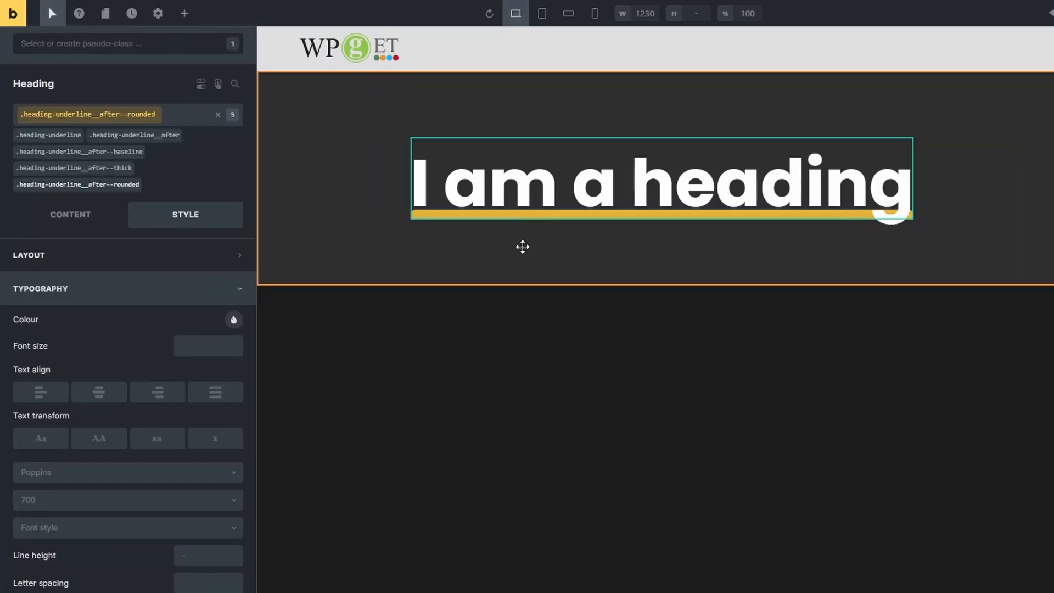
click(891, 330)
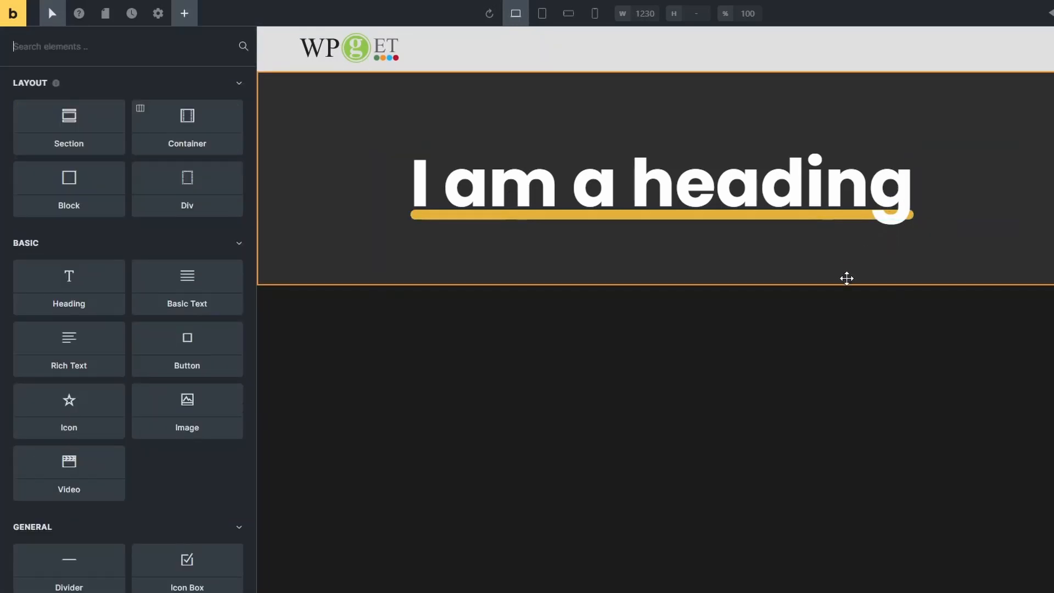
click(889, 207)
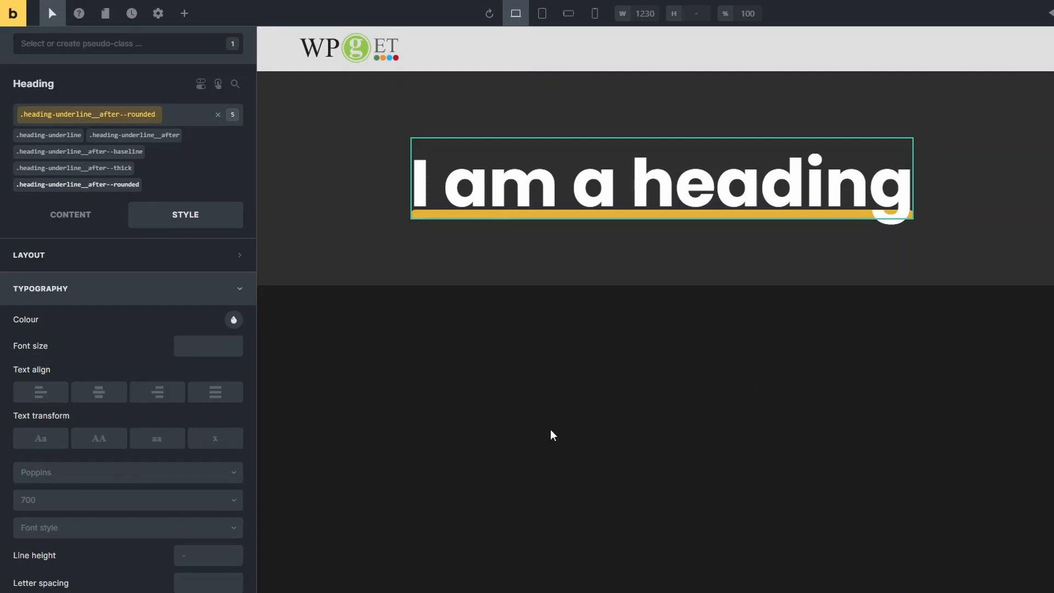
click(175, 118)
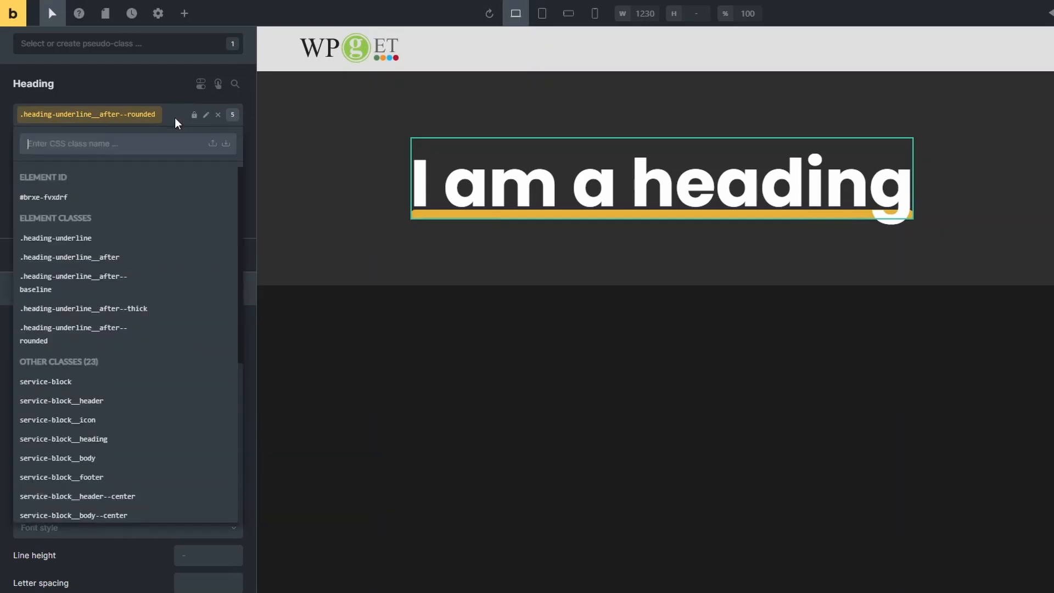
scroll(121, 370, down, 2)
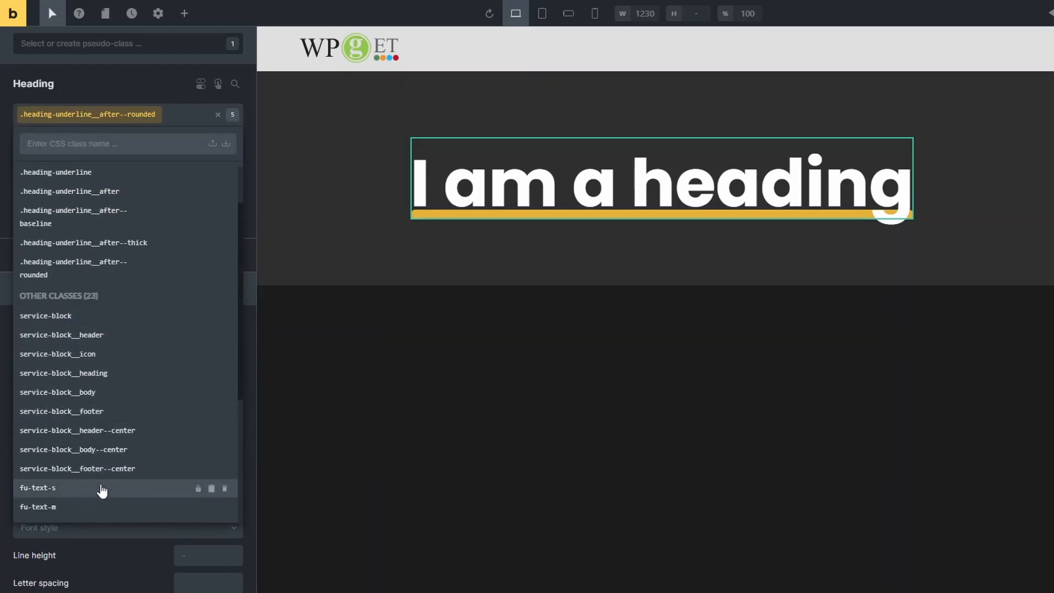
scroll(101, 505, down, 2)
scroll(103, 510, down, 5)
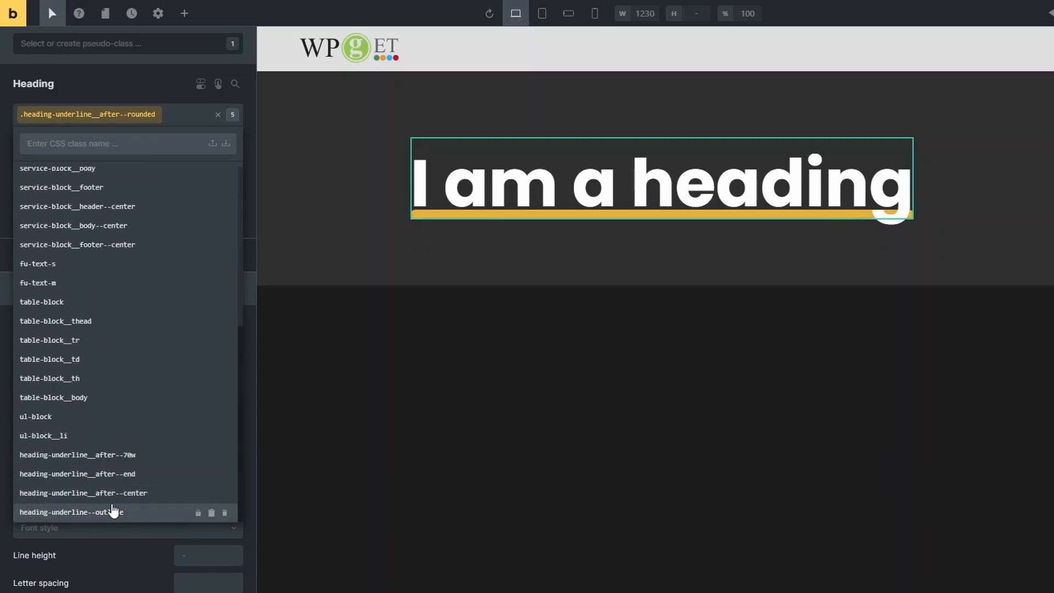
scroll(59, 501, down, 2)
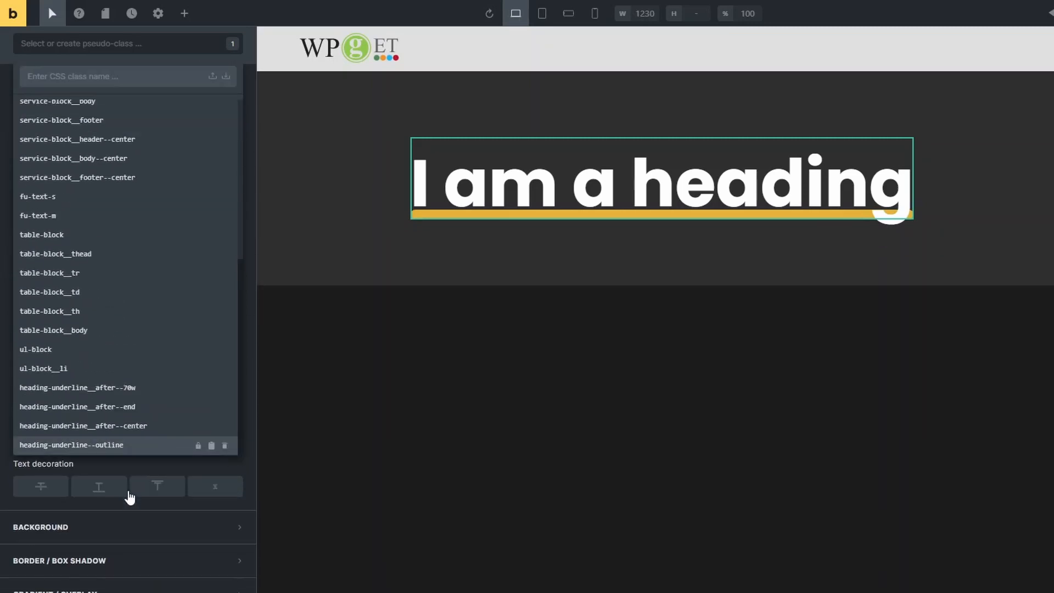
click(99, 449)
click(754, 375)
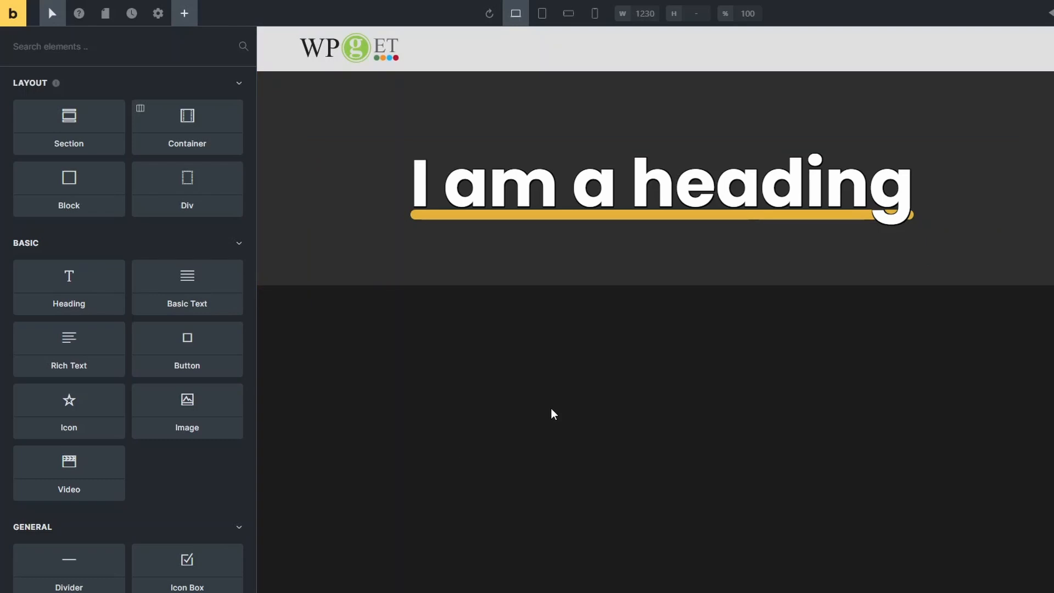
- Delete the heading and select the empty container that held it
right_click(659, 204)
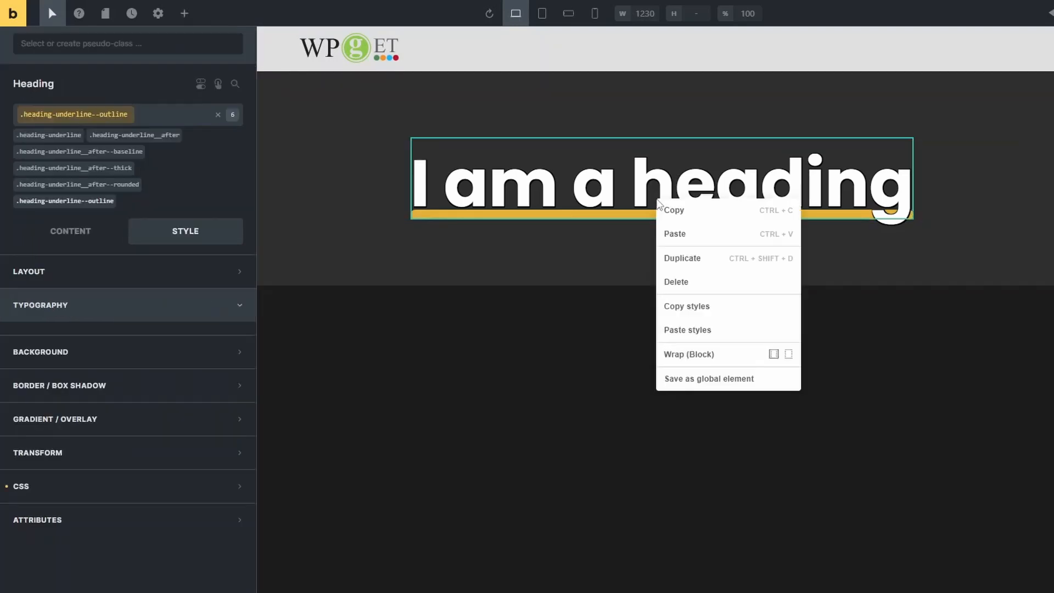
click(683, 282)
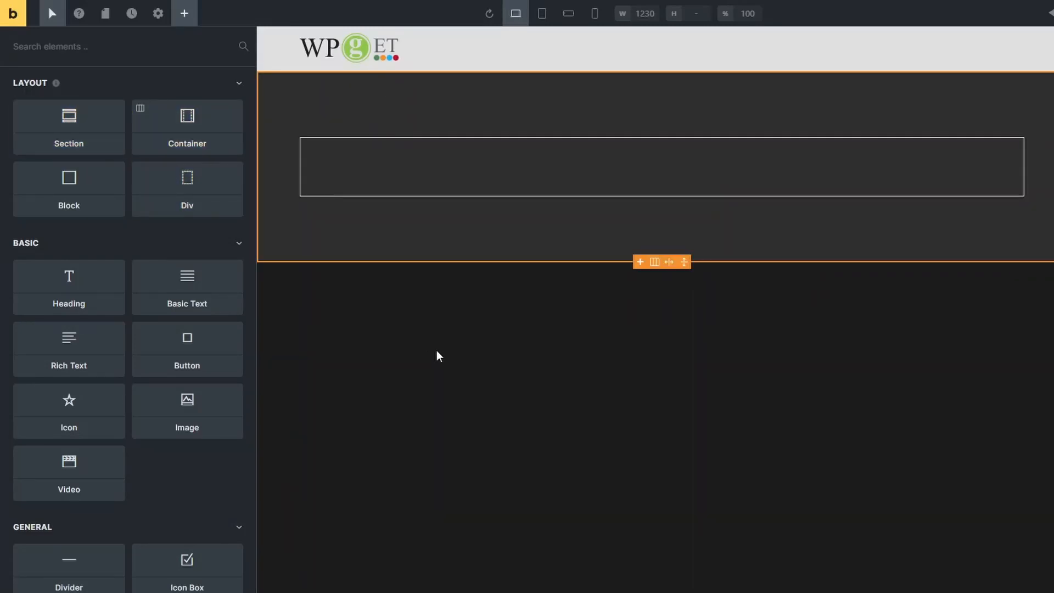
click(471, 167)
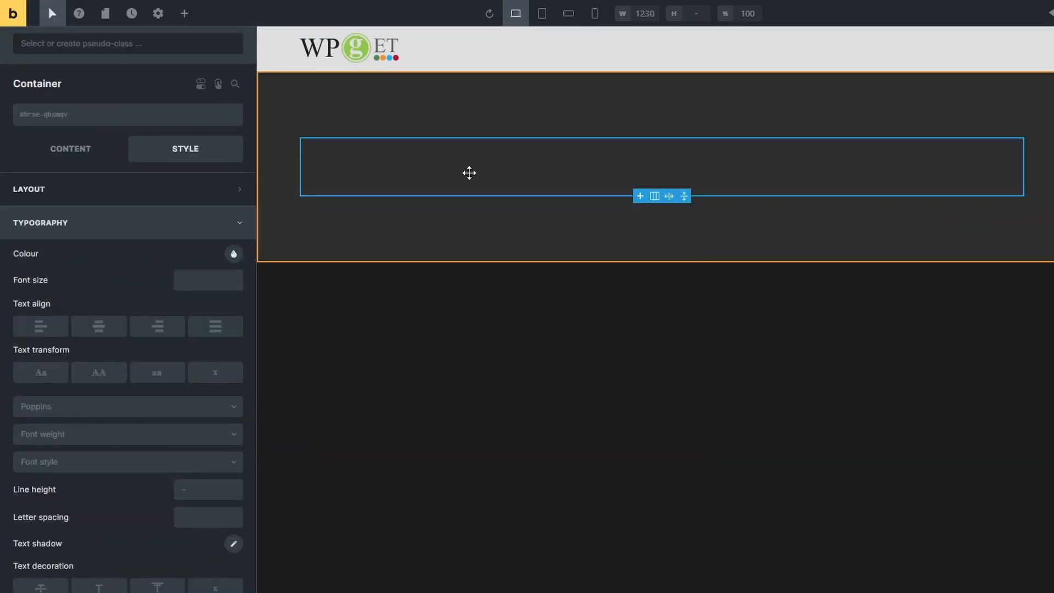
- Delete the heading-underline modifier classes for rounded, thick, outline and center from the container's list of global classes
click(661, 230)
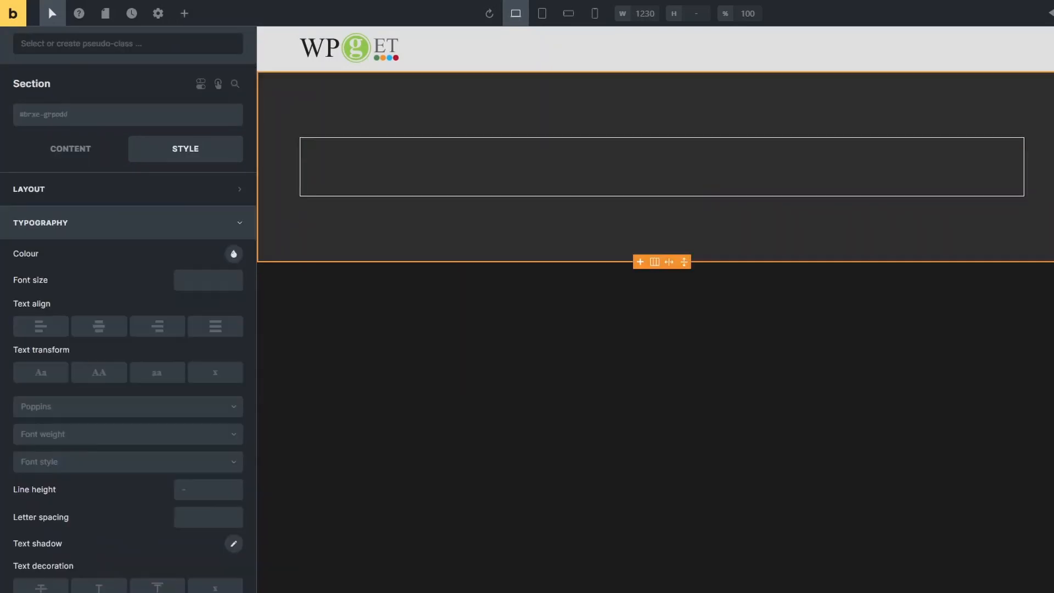
click(662, 167)
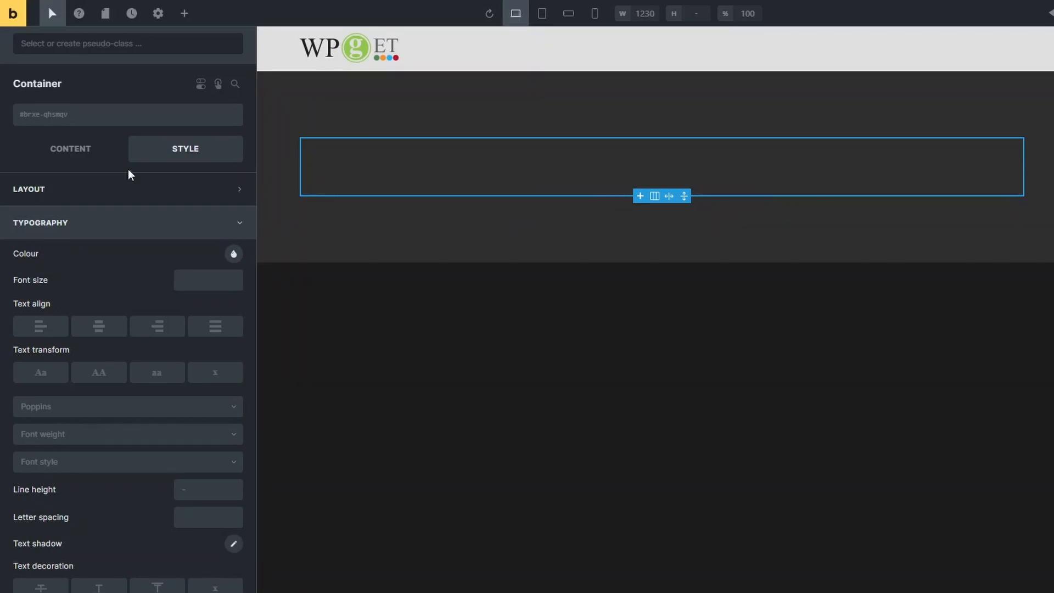
click(103, 120)
scroll(172, 325, down, 5)
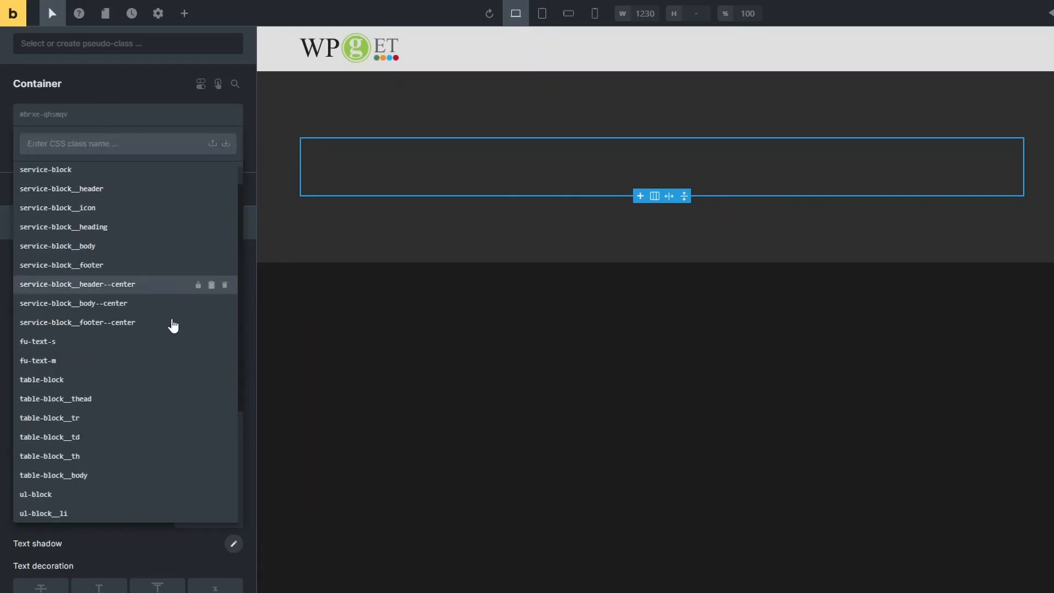
click(225, 293)
click(225, 293)
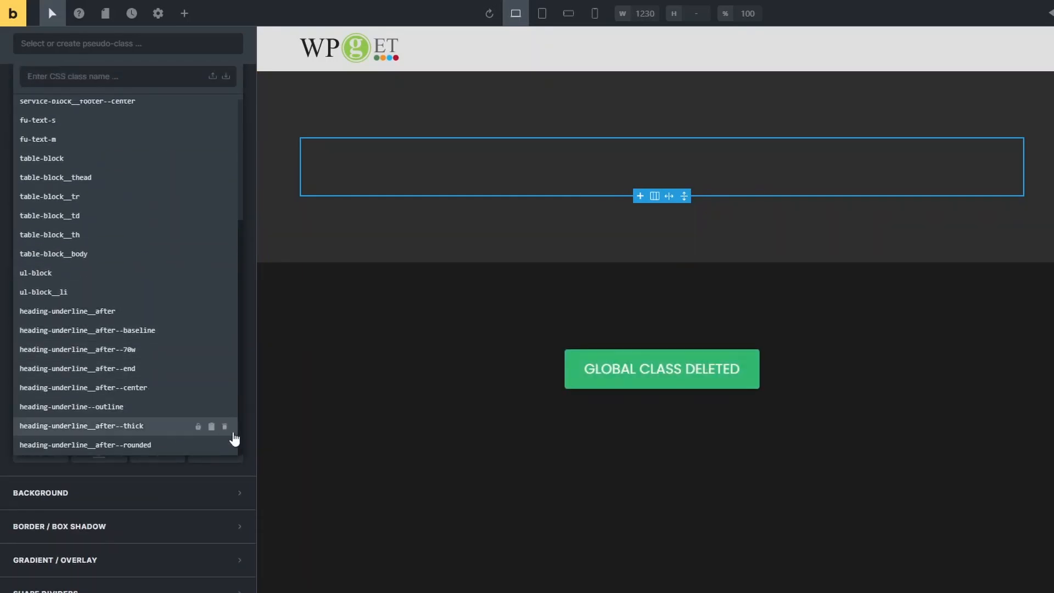
double_click(225, 445)
double_click(225, 446)
click(224, 445)
click(224, 445)
double_click(225, 445)
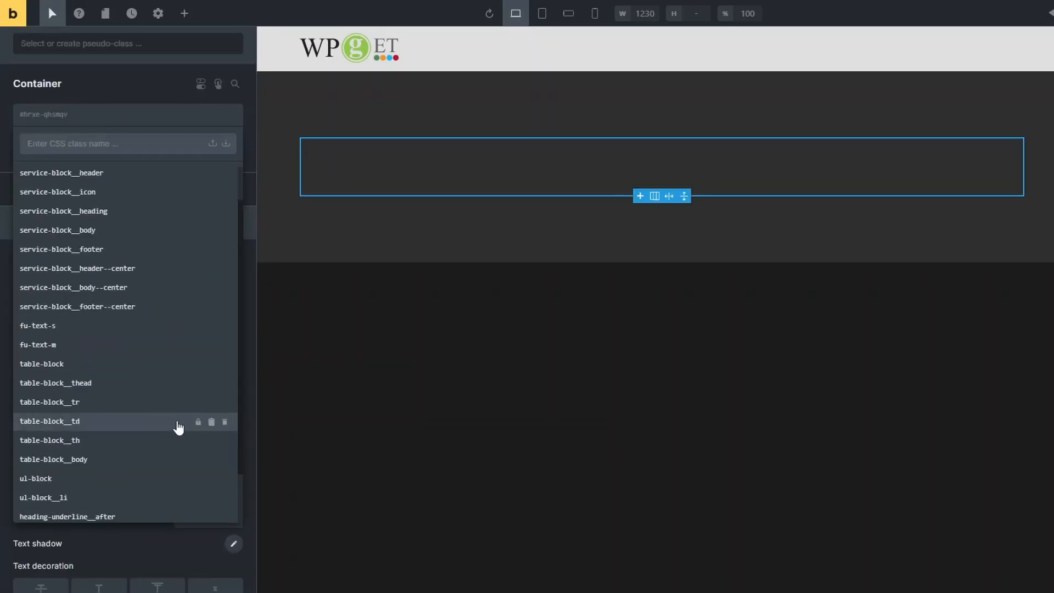
- Delete the remaining heading-underline__after global classes: the end, 70w and baseline modifiers and the base class itself
scroll(209, 483, down, 3)
click(224, 512)
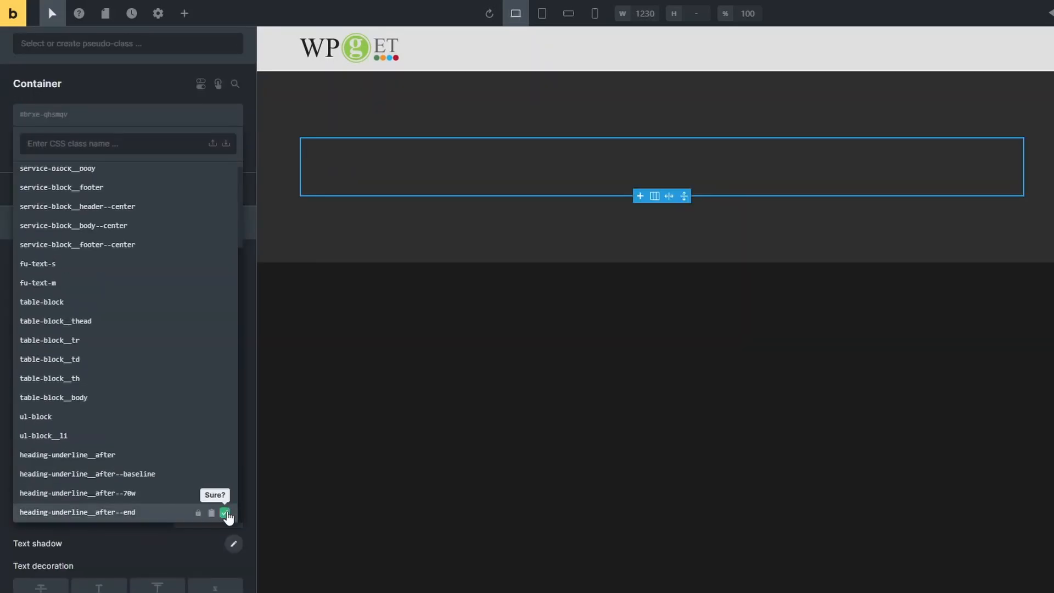
click(225, 512)
double_click(225, 512)
double_click(225, 512)
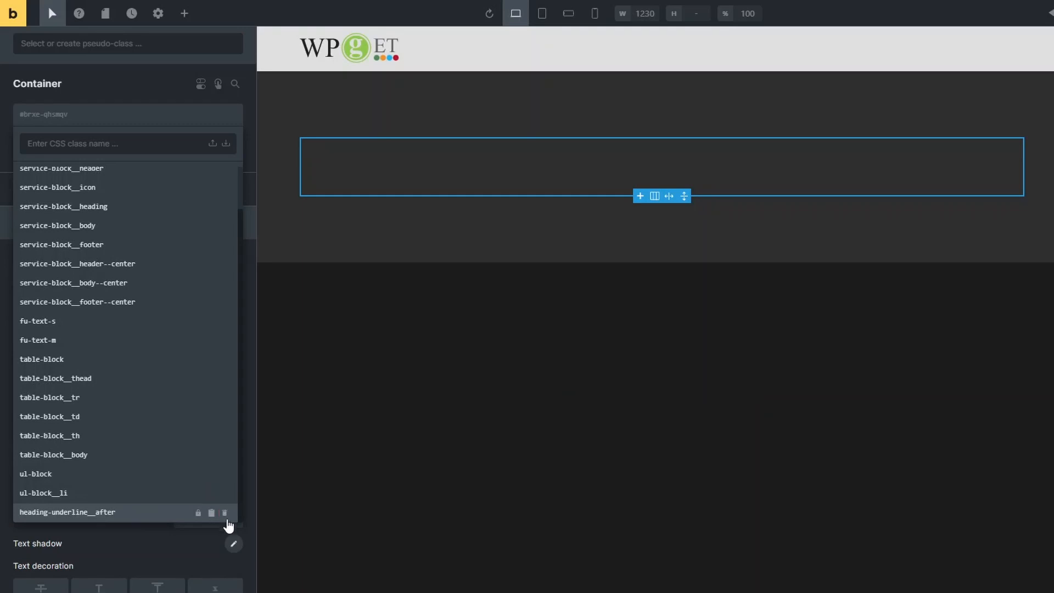
click(224, 512)
click(309, 494)
- Add a new heading element inside the empty container and select it
click(374, 184)
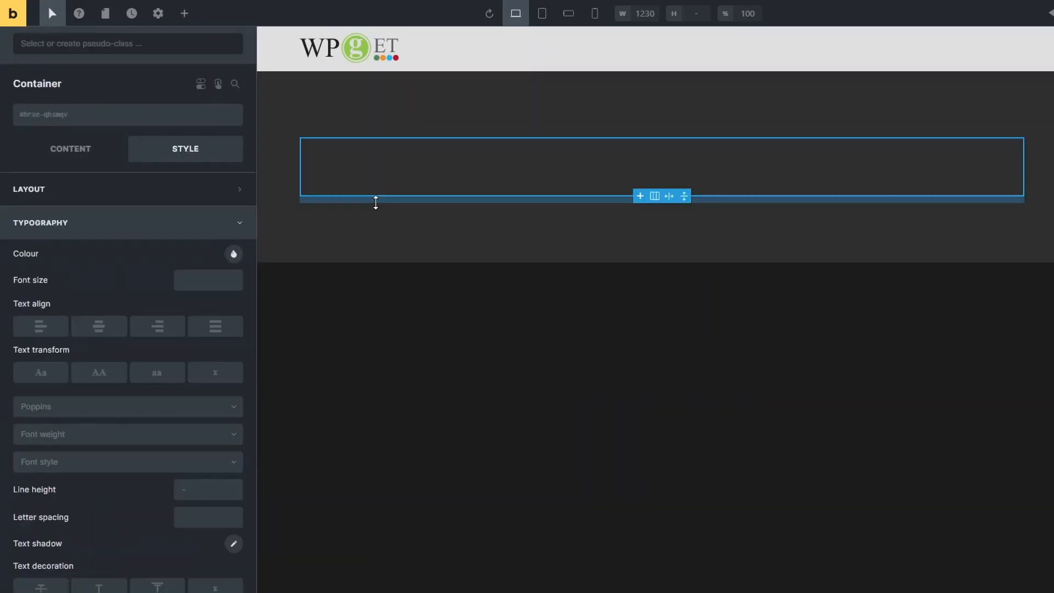
click(433, 305)
click(437, 167)
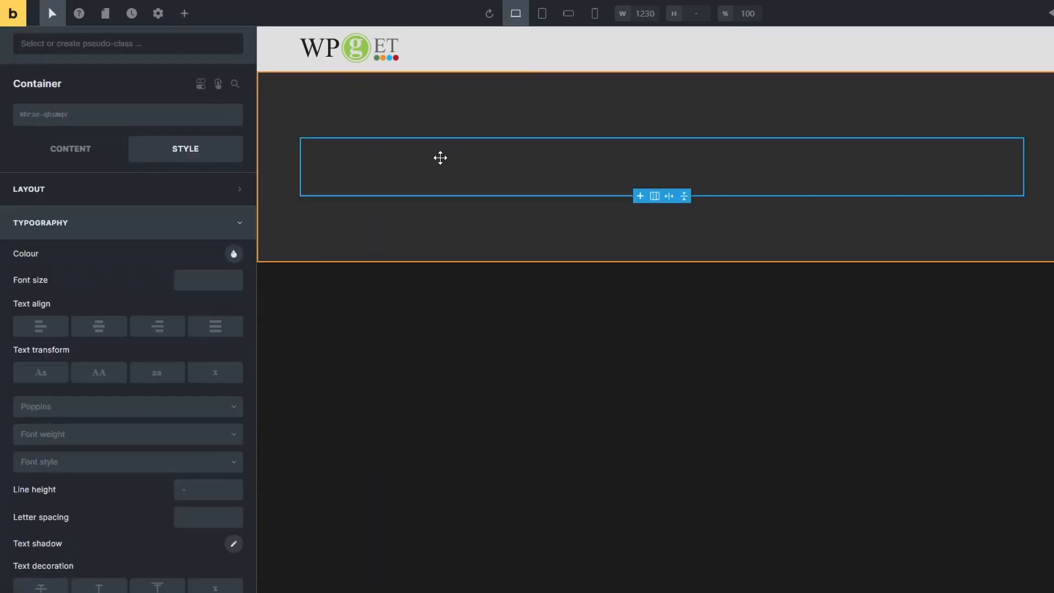
click(185, 13)
drag(34, 290, 381, 167)
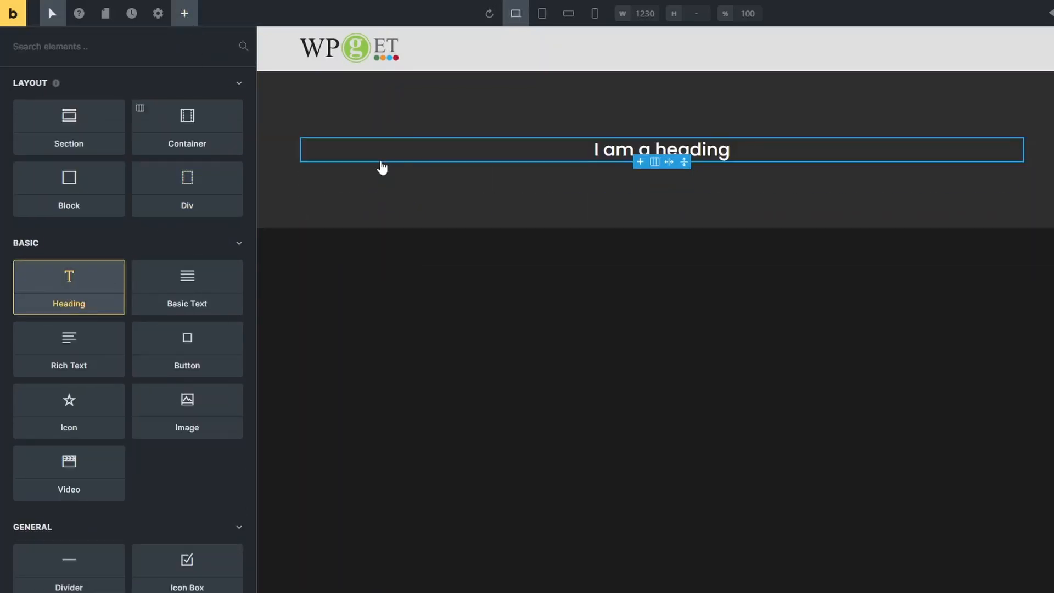
click(620, 149)
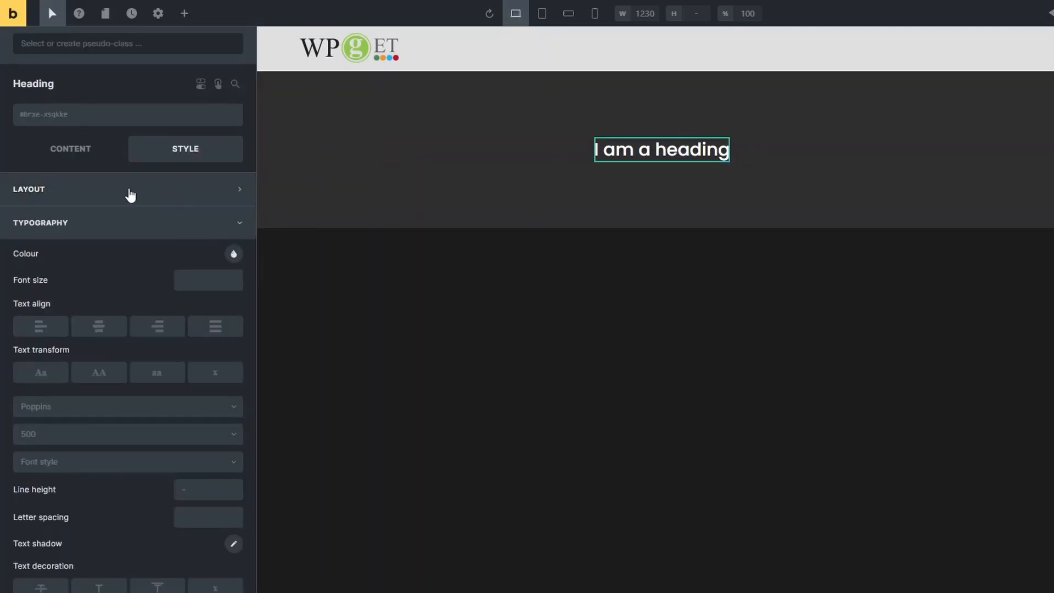
- Set the heading's font size to 10rem and its font weight to 700
click(217, 277)
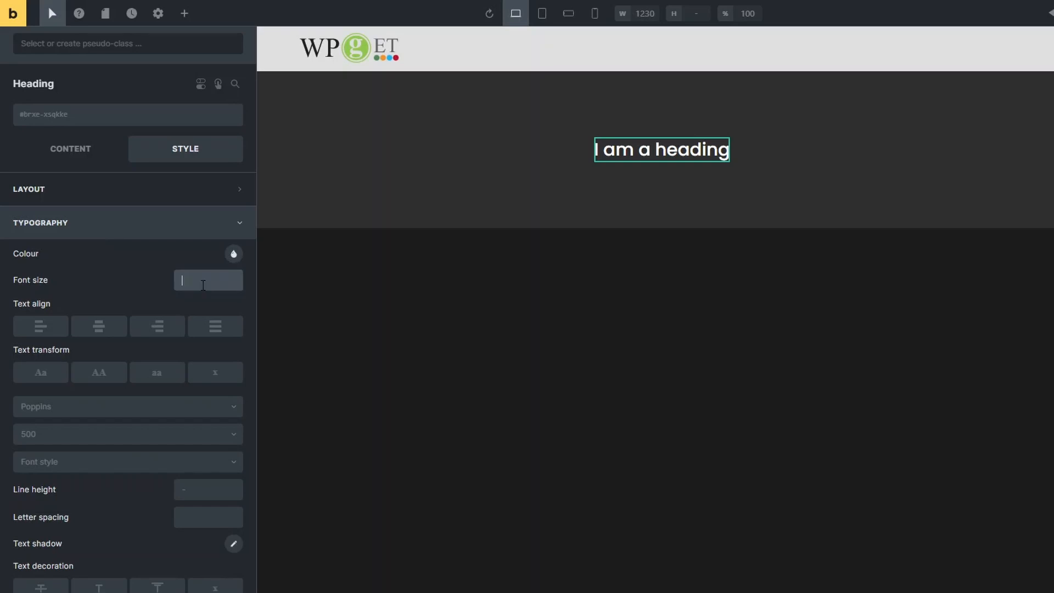
text(10rem)
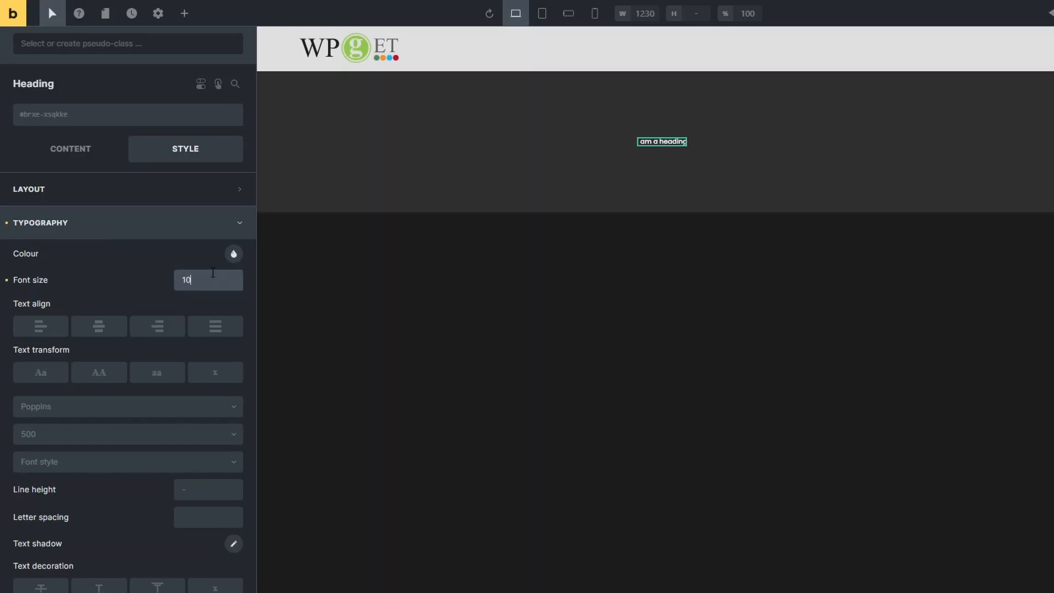
click(59, 435)
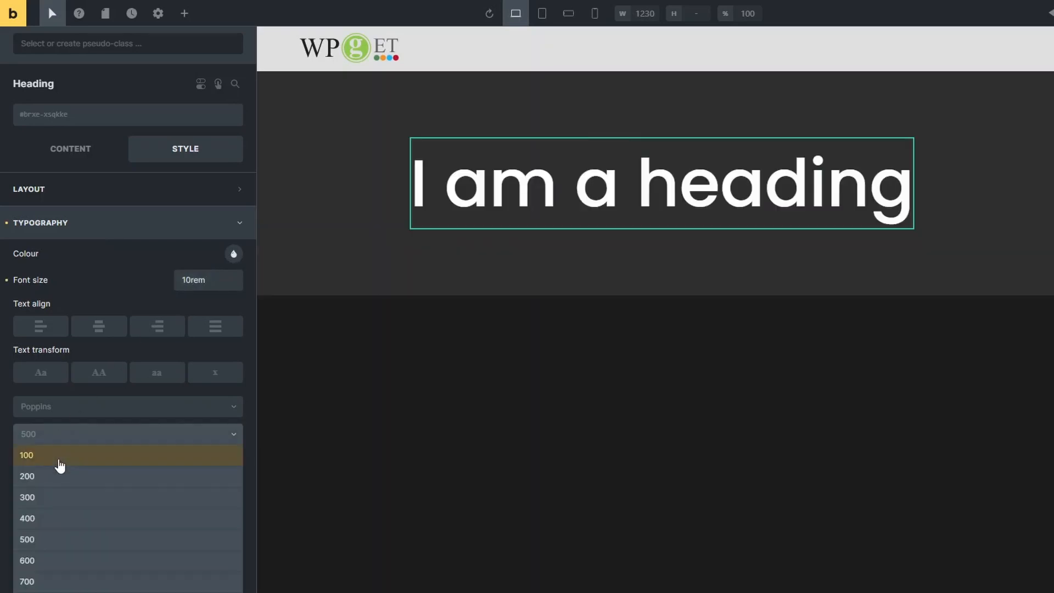
click(66, 585)
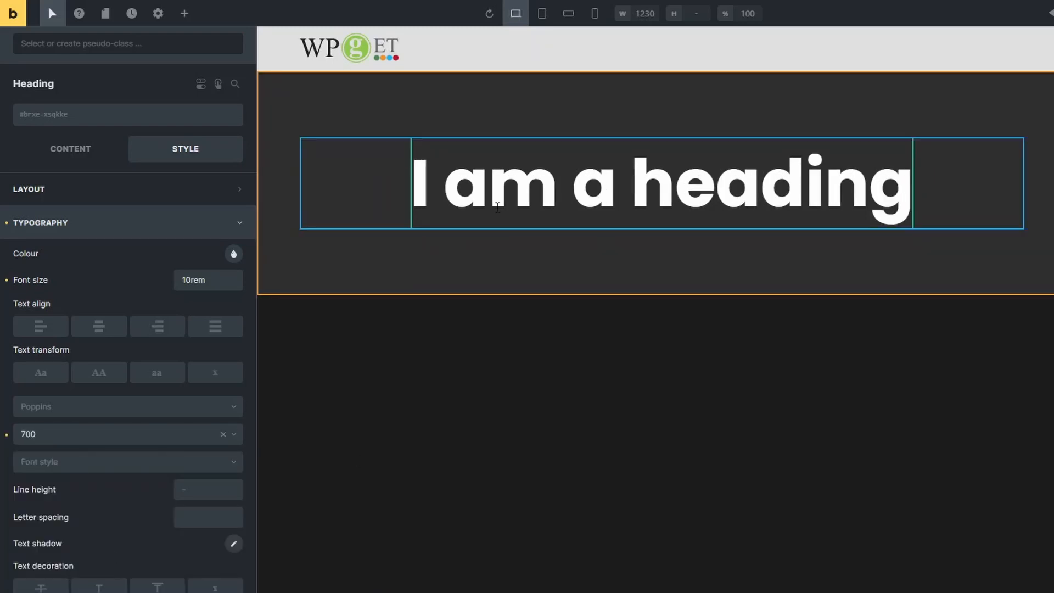
click(633, 410)
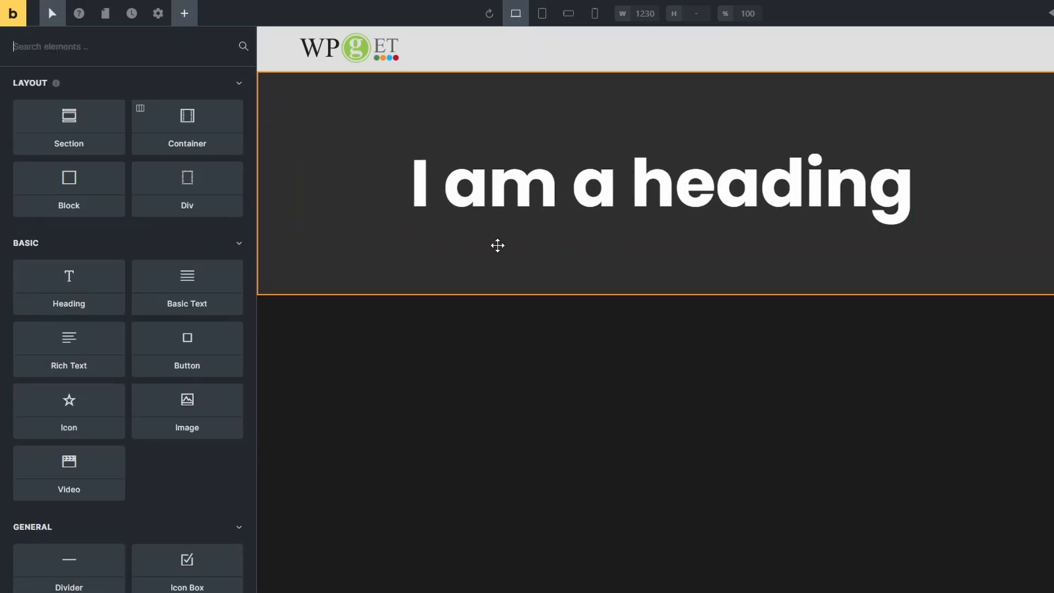
- Create a class named header-underline on the heading, copying the class name before confirming it
click(456, 186)
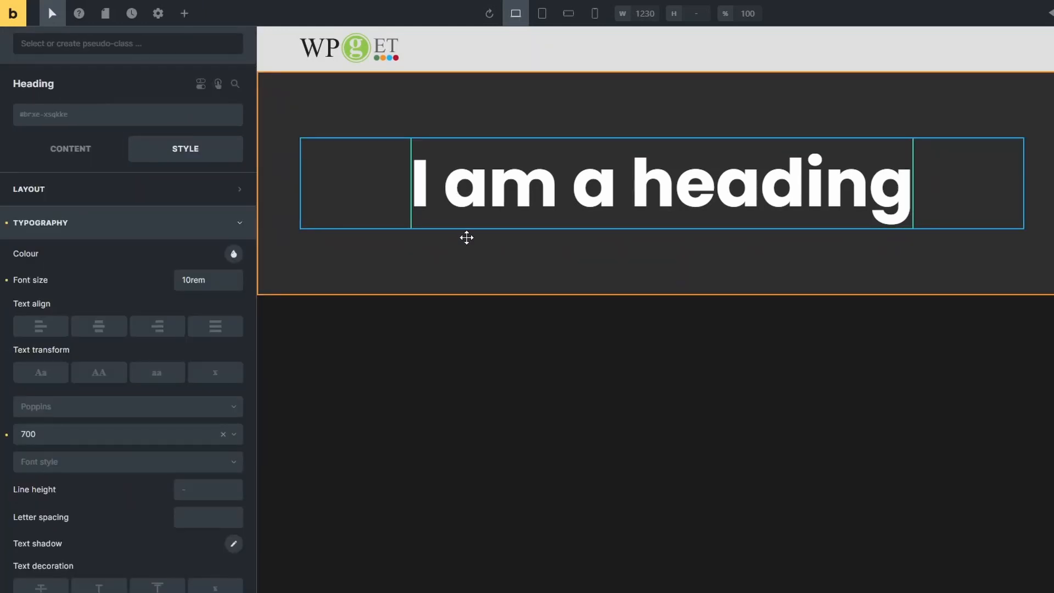
click(71, 118)
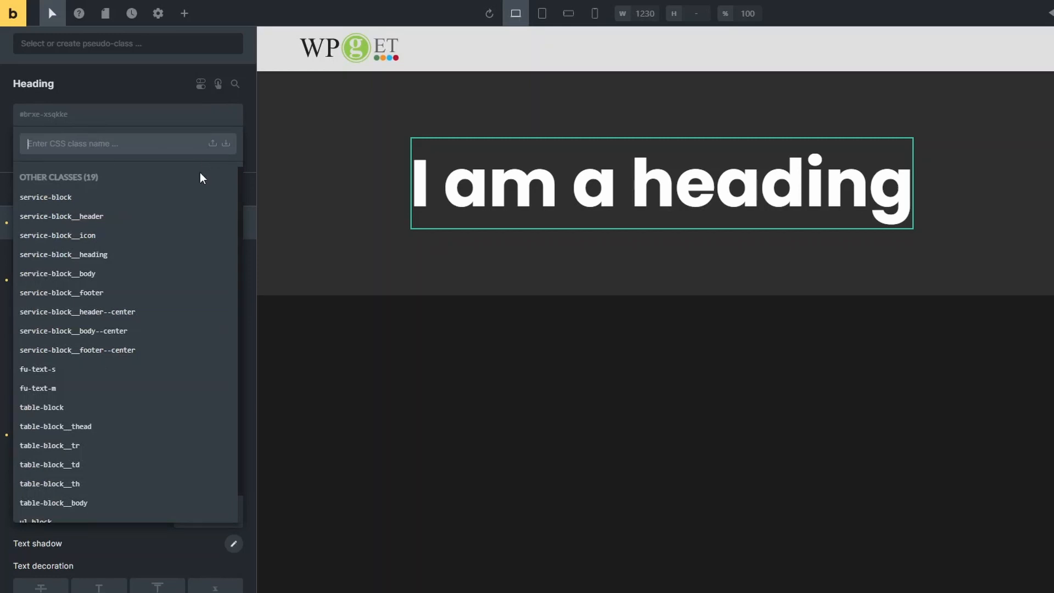
text(underline)
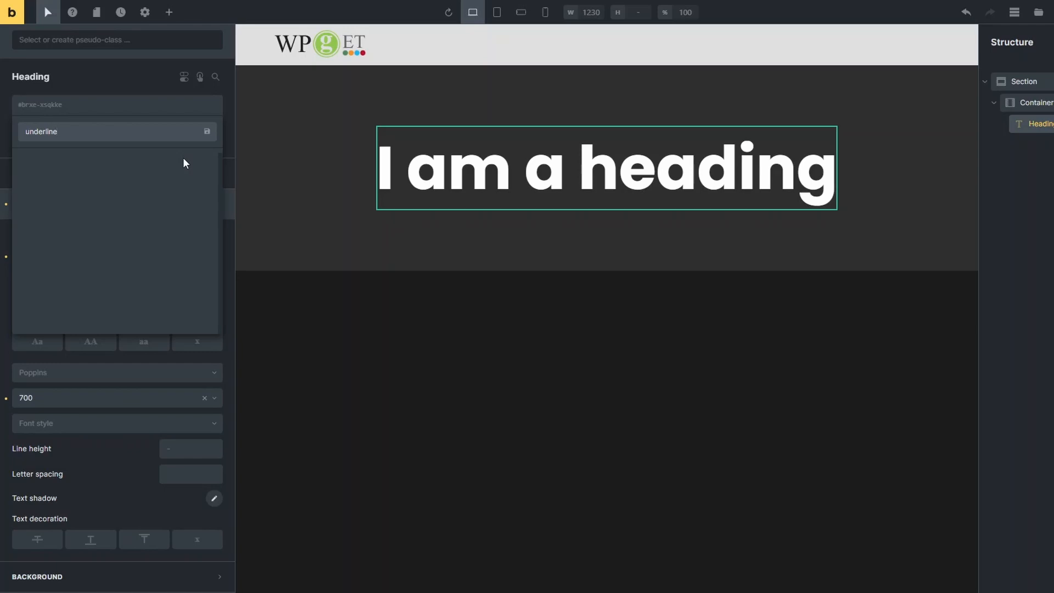
key(Left)
text(header-)
drag(128, 137, 17, 137)
key(ctrl+c)
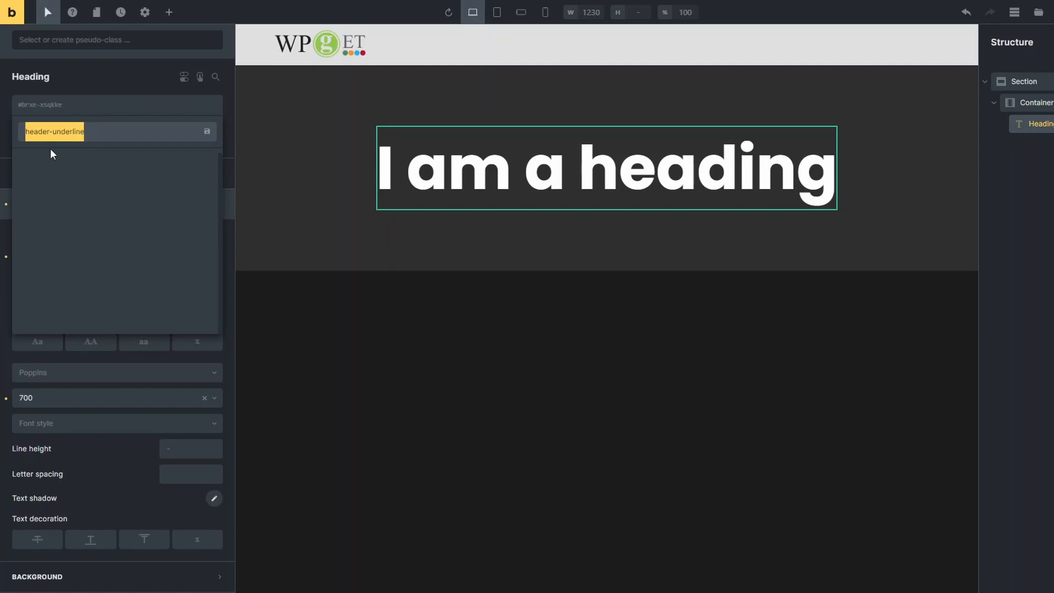
key(Return)
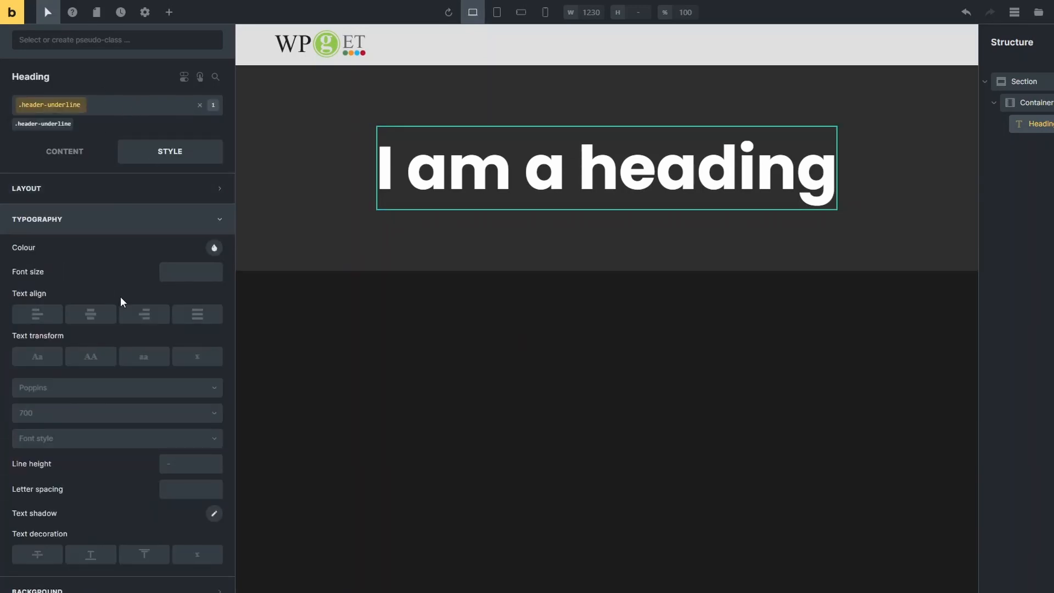
- Examine the heading's content, typography and layout settings for the header-underline class
scroll(138, 434, down, 2)
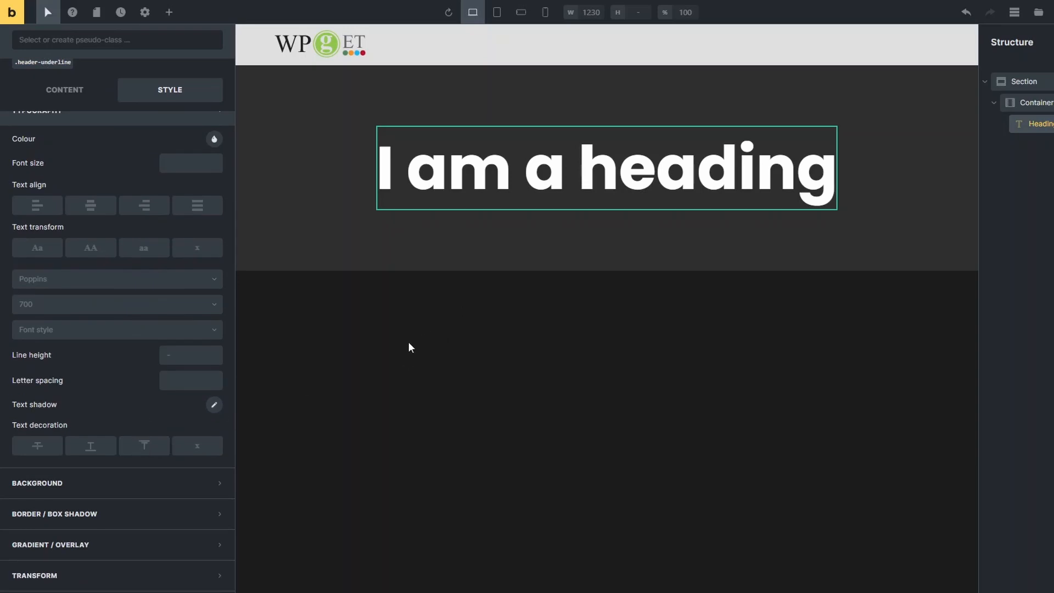
scroll(137, 375, up, 2)
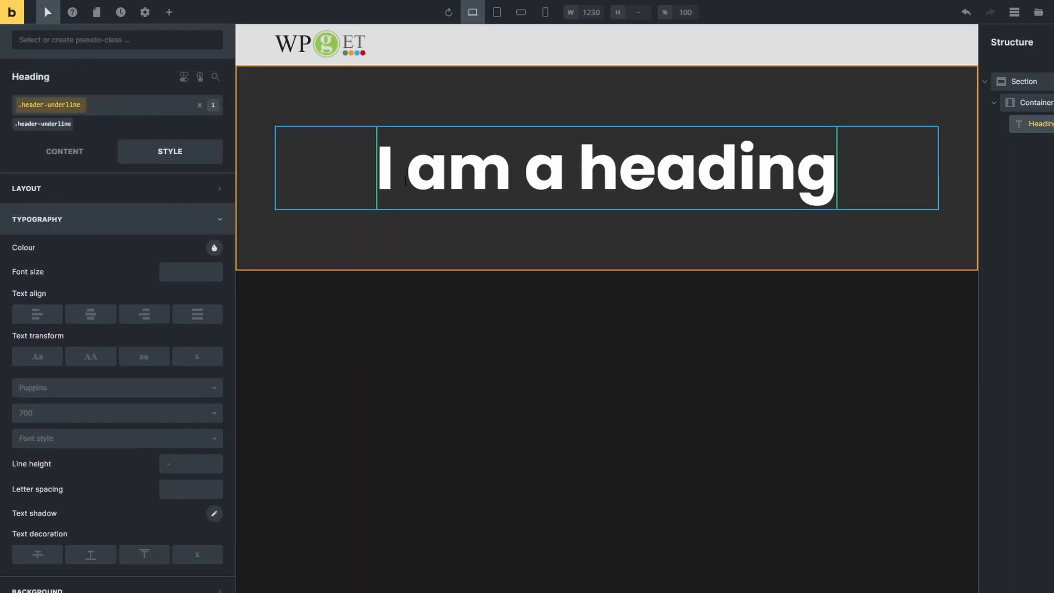
click(60, 159)
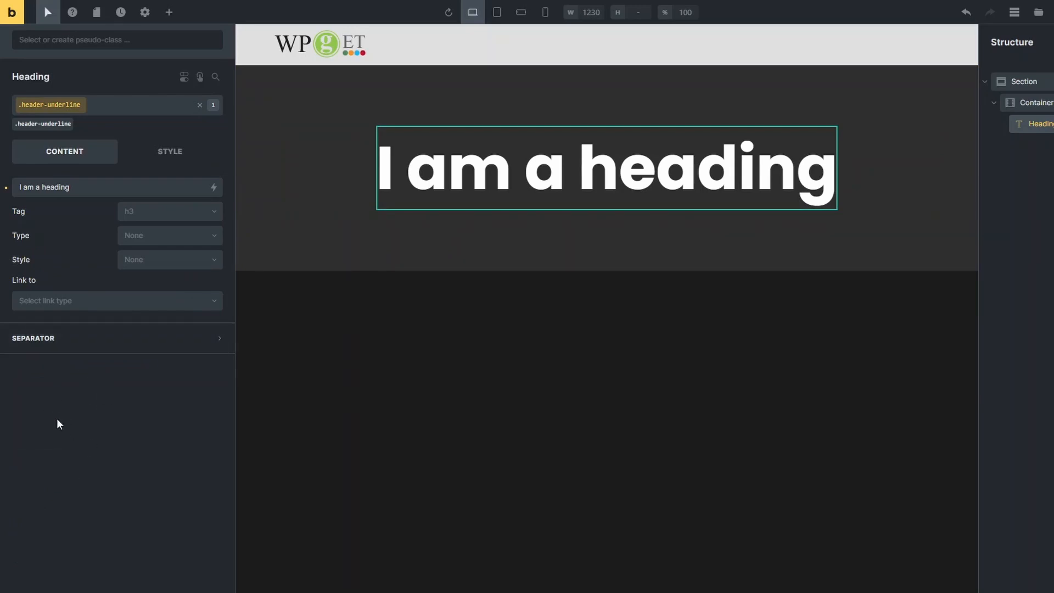
click(174, 158)
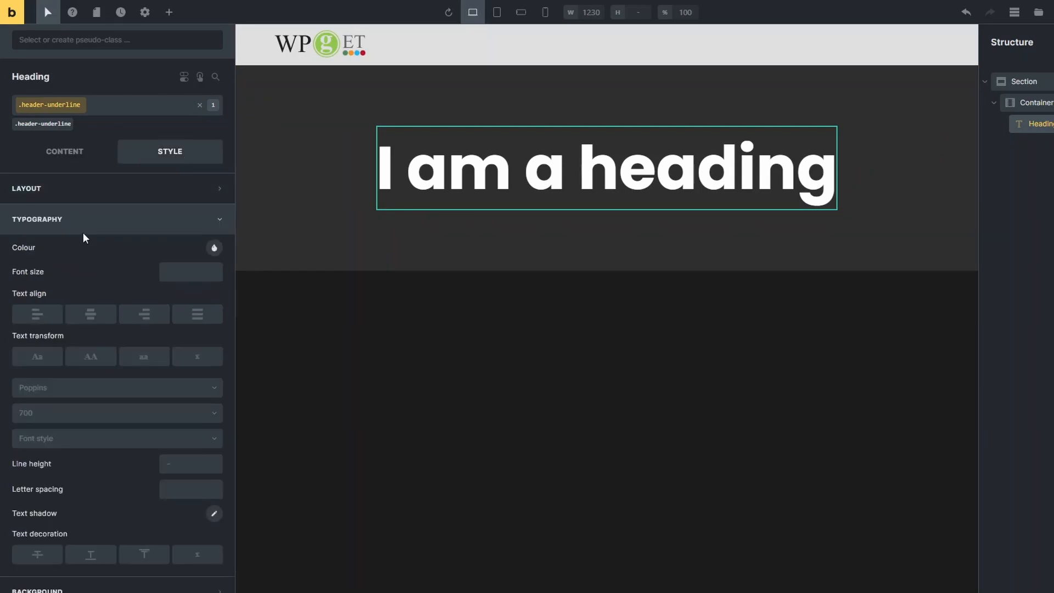
click(62, 194)
scroll(157, 439, down, 10)
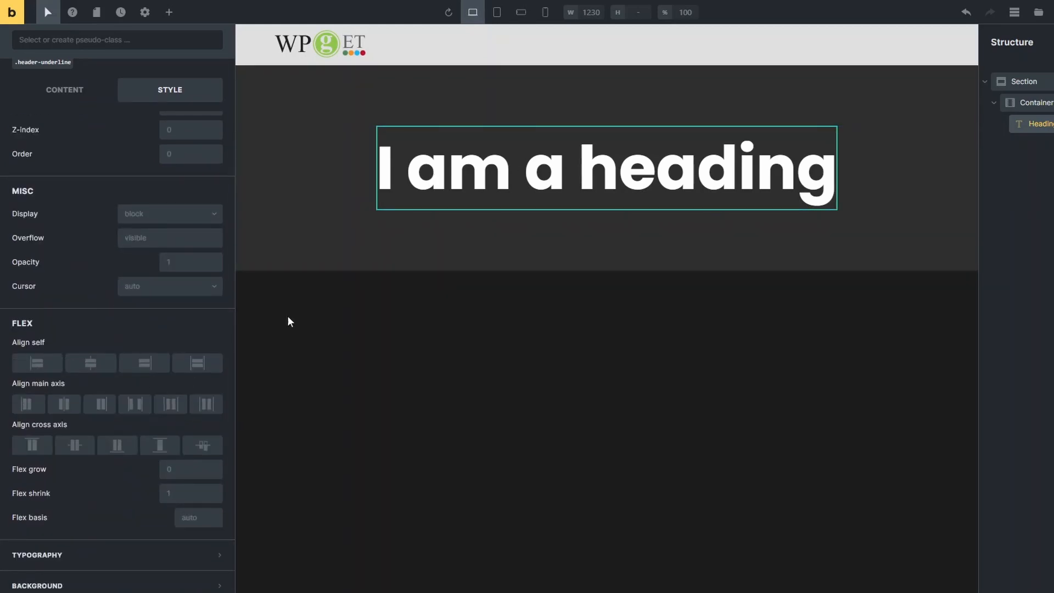
- Write a custom CSS root rule for the header-underline class with display: flex and flex-direction: column
scroll(165, 552, down, 2)
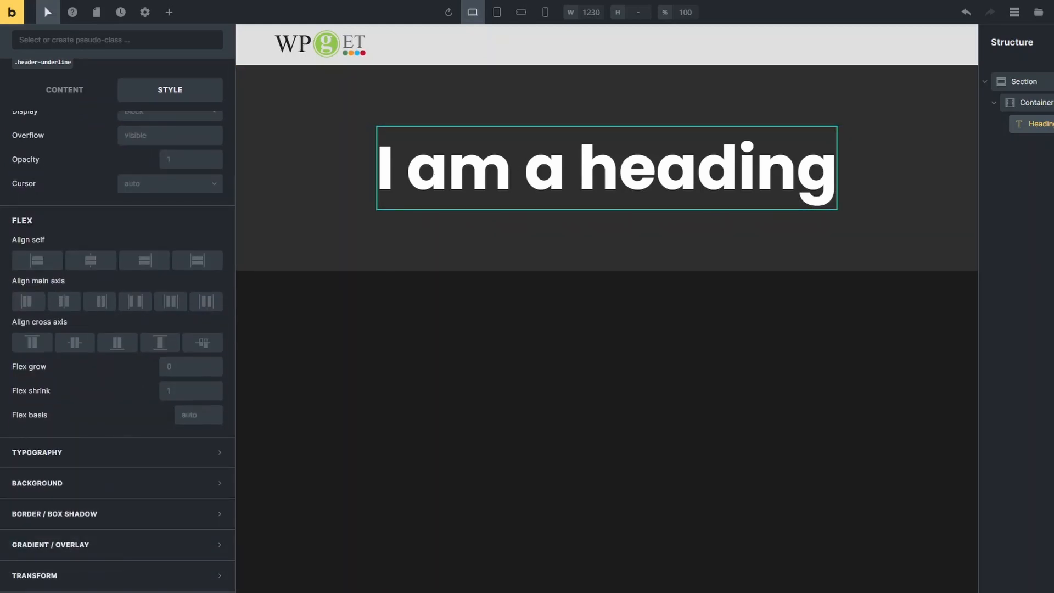
click(47, 568)
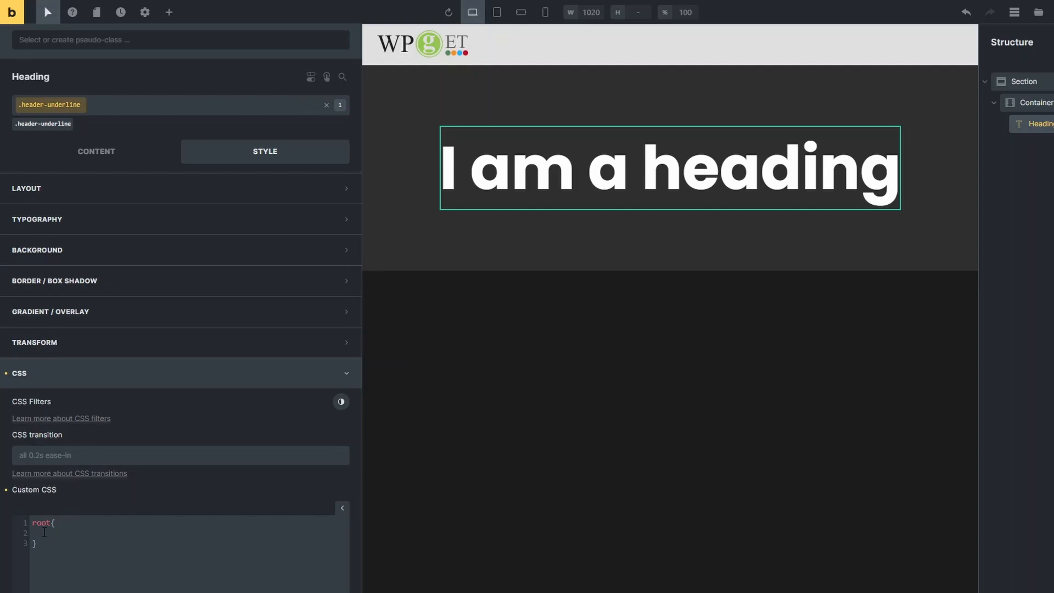
text(display)
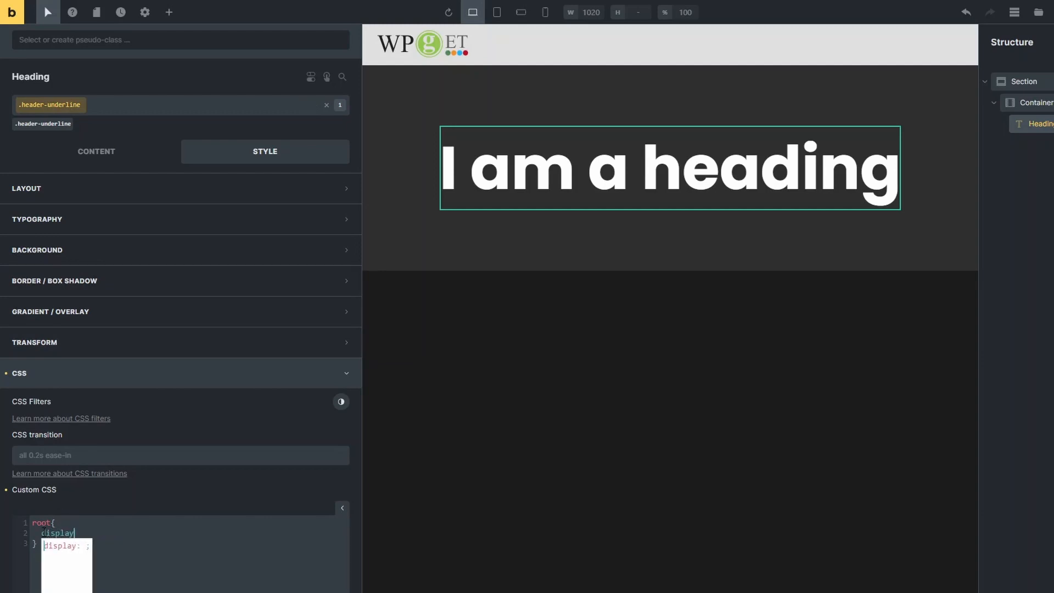
text(: flex)
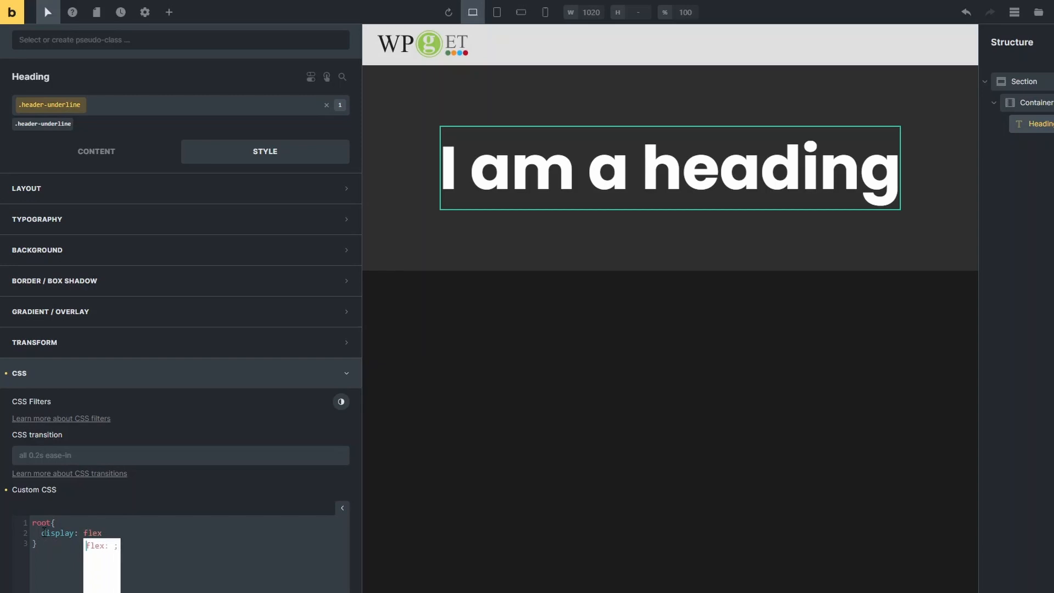
text(;   )
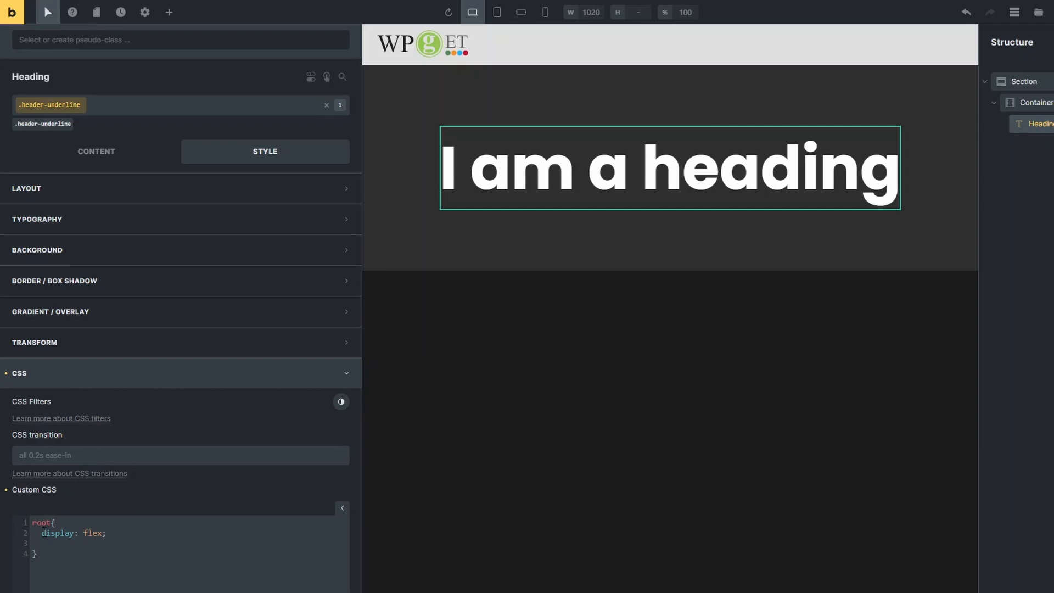
text(flex)
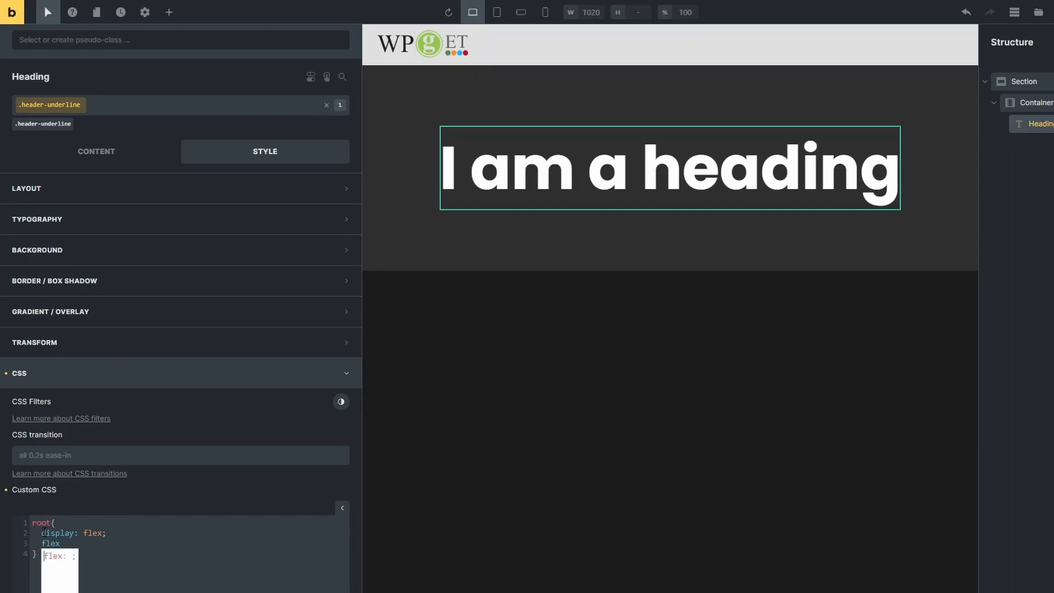
text(-directio)
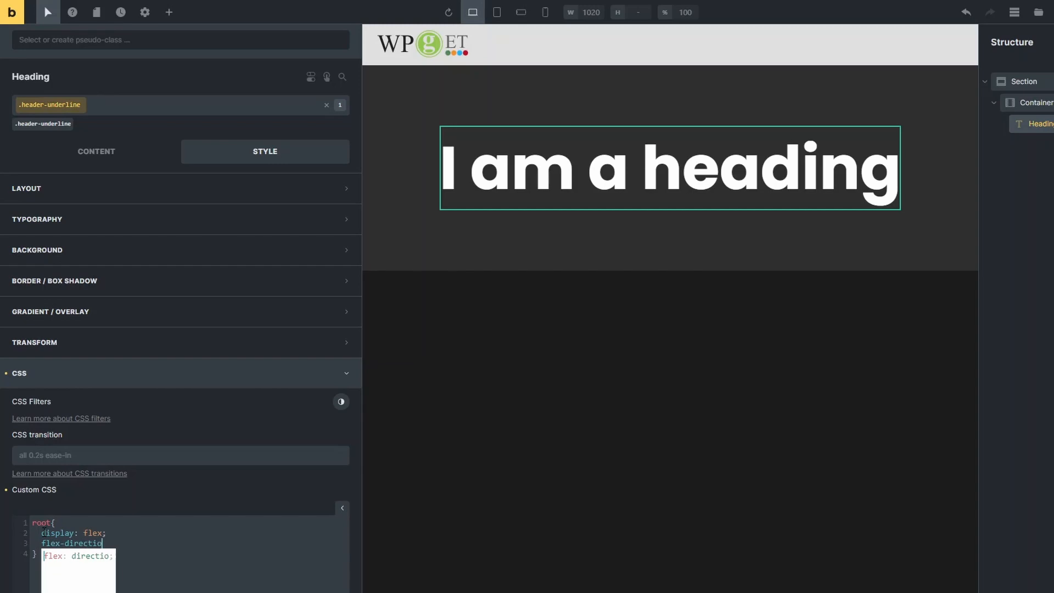
text(n: c)
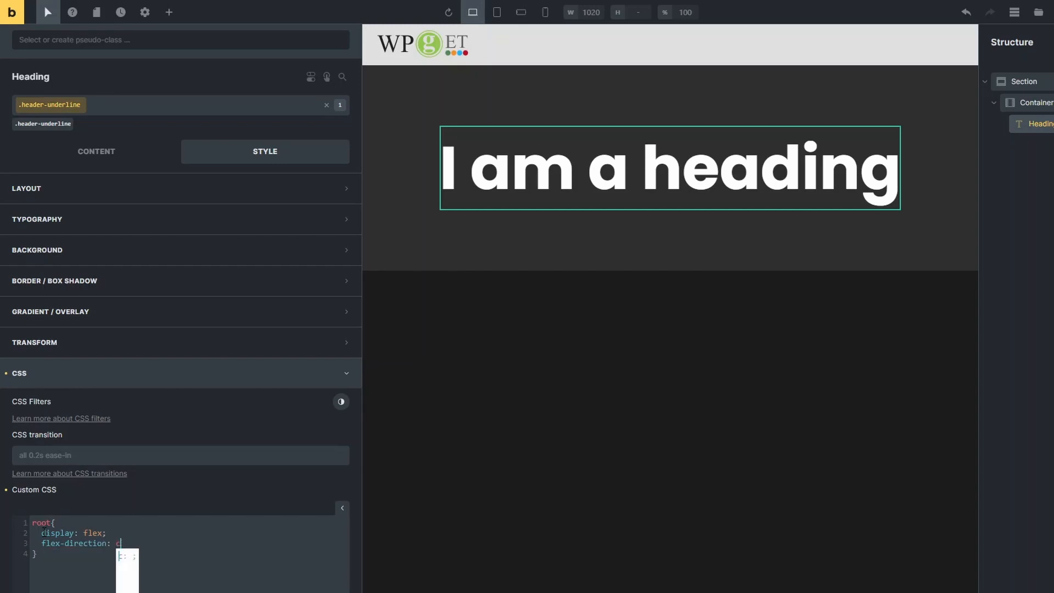
text(olumn)
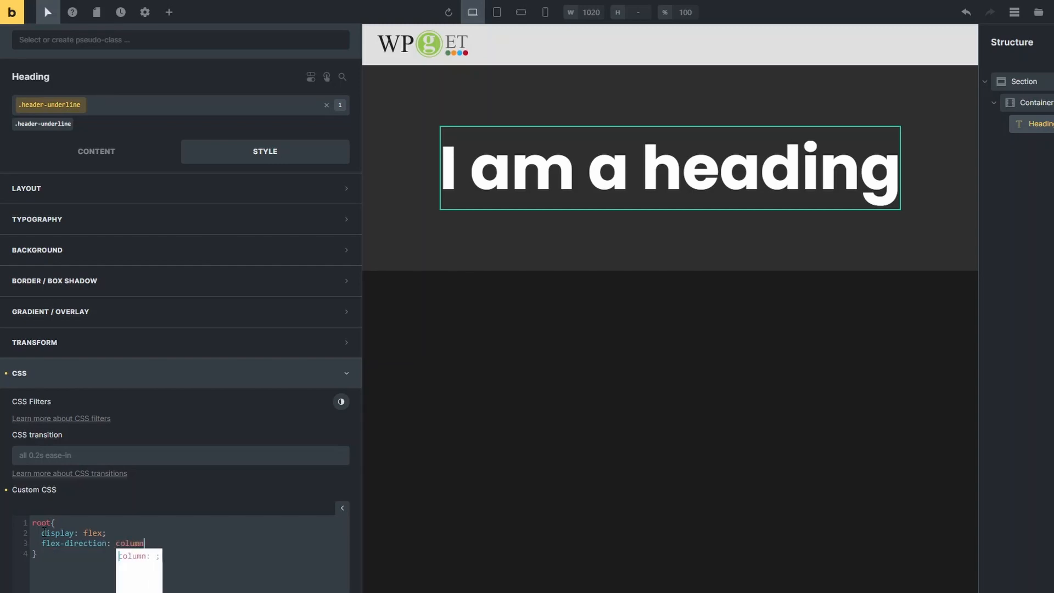
text(;)
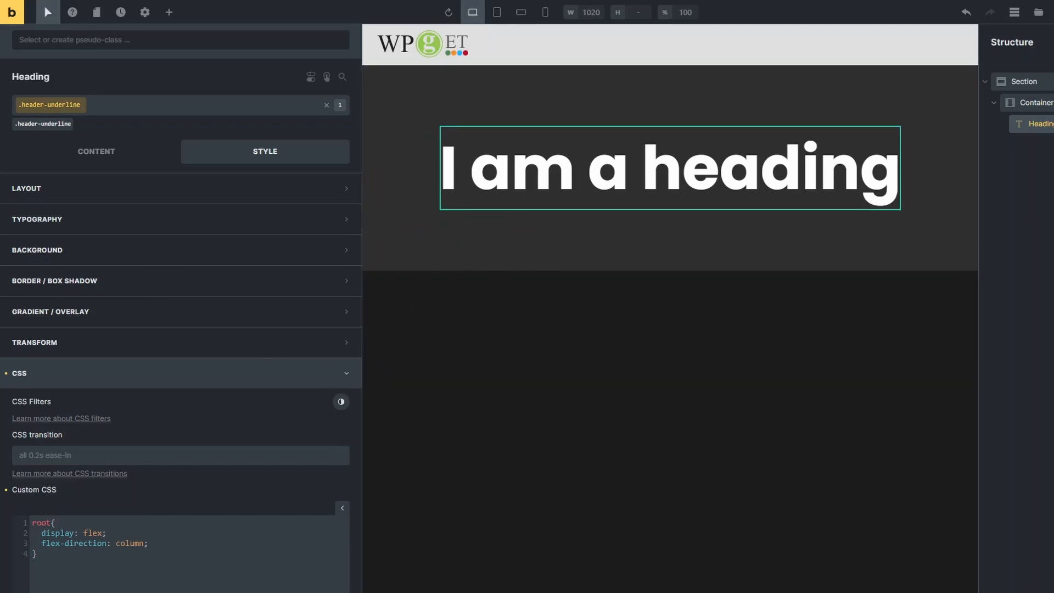
- Add a second class named header-underline__after to the heading
click(124, 107)
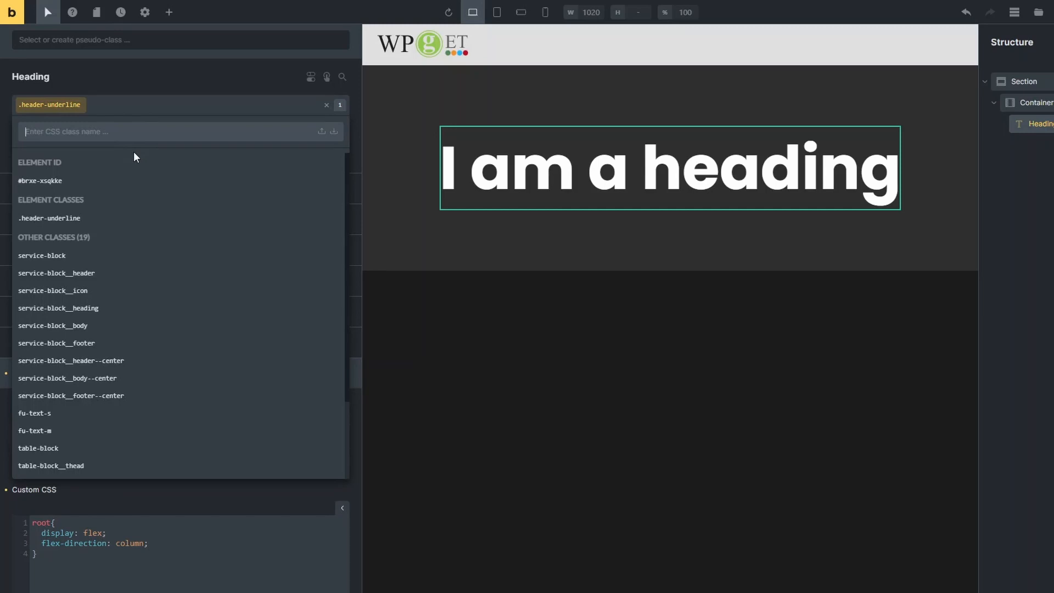
key(ctrl+v)
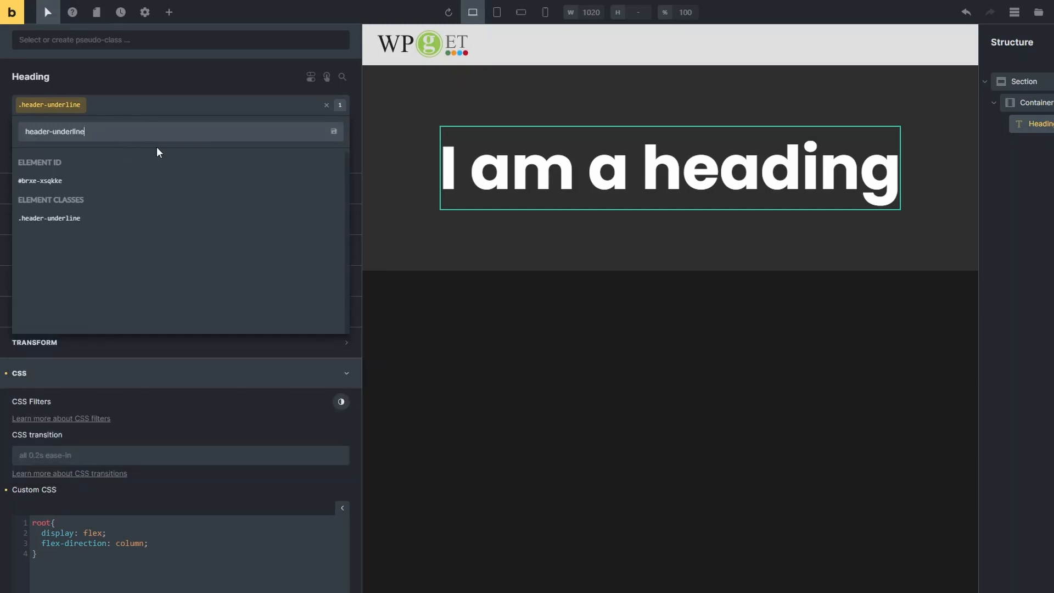
text(__after)
key(Return)
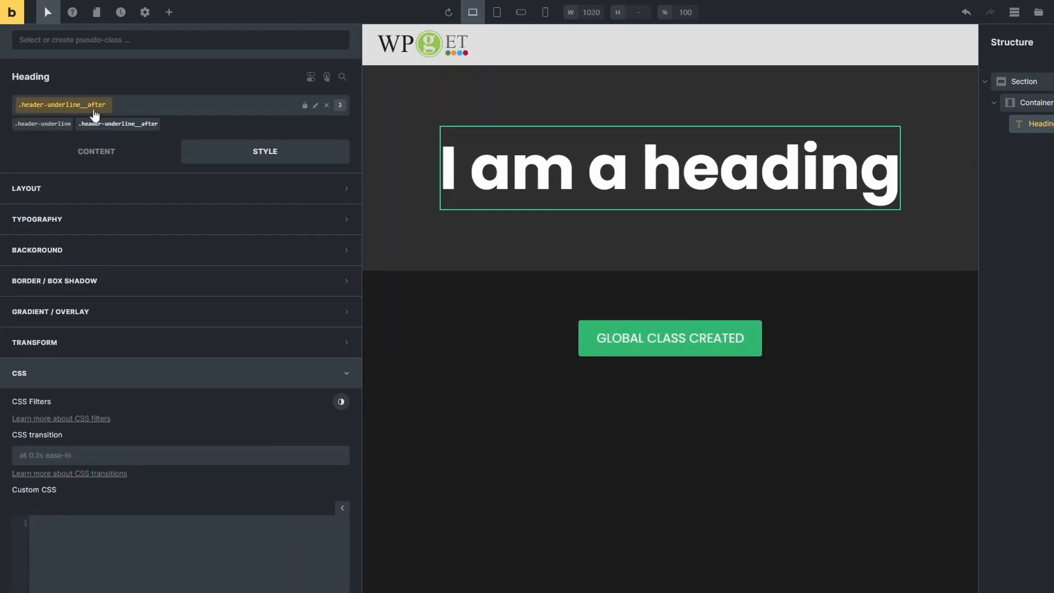
click(94, 110)
click(94, 110)
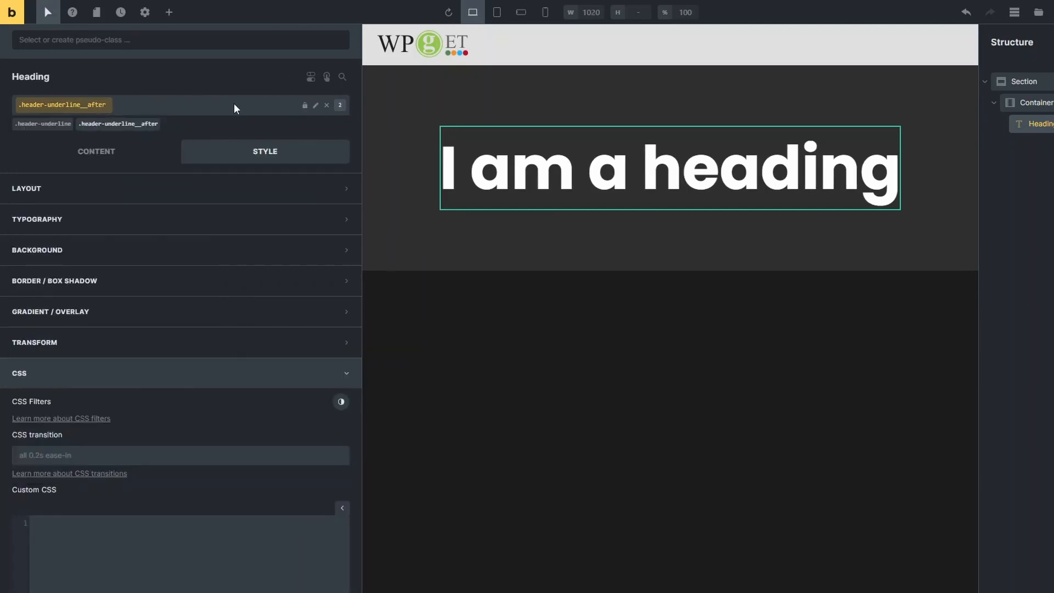
click(127, 47)
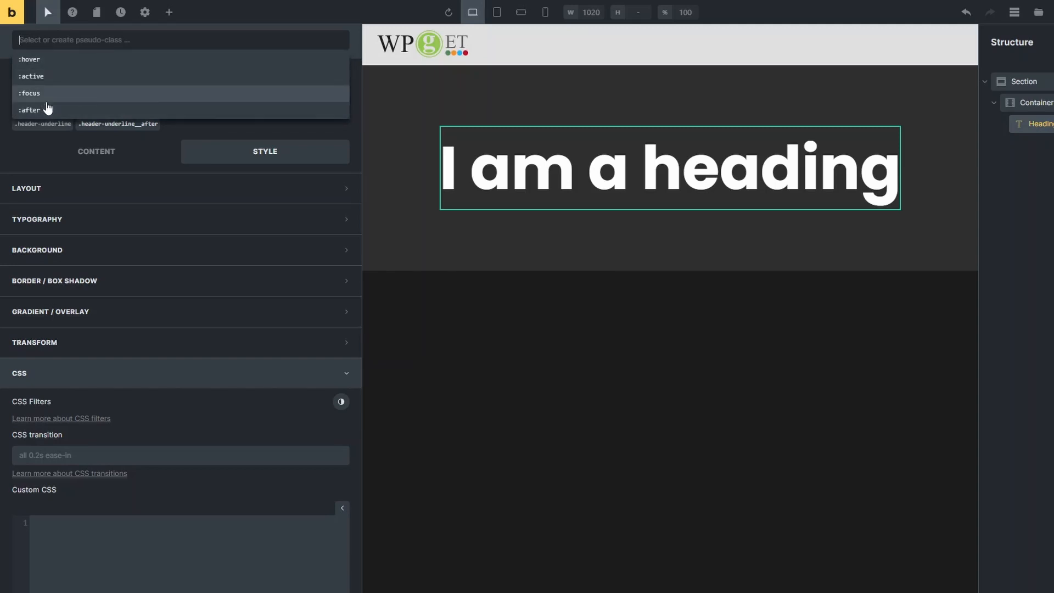
click(58, 47)
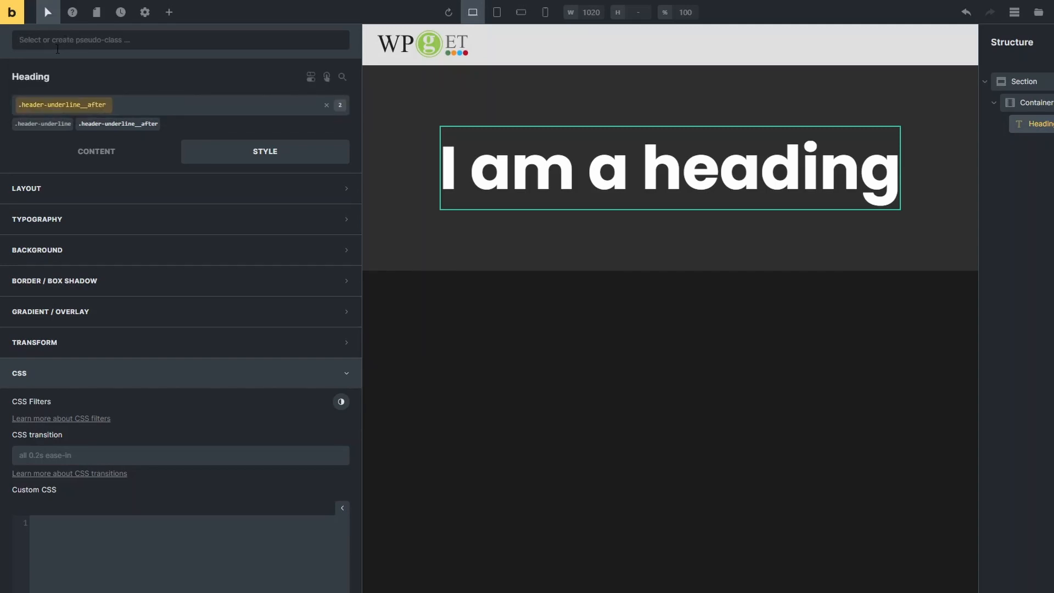
text(:after)
key(BackSpace)
key(BackSpace)
key(BackSpace)
key(BackSpace)
key(BackSpace)
key(BackSpace)
- Activate the :after pseudo-class, select the header-underline__after class for styling, and give the pseudo-element blank content
click(41, 33)
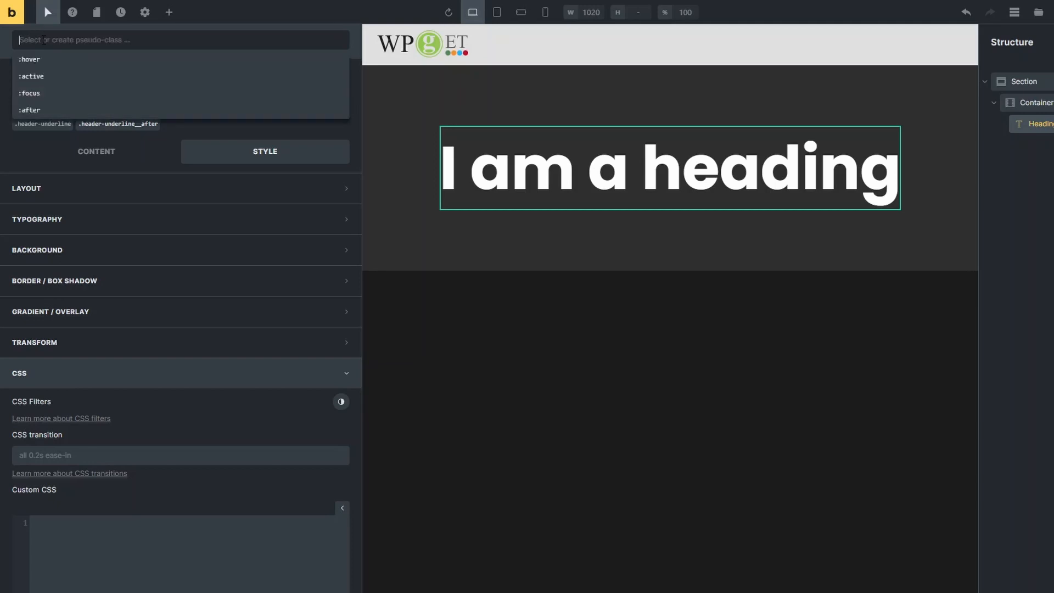
click(63, 107)
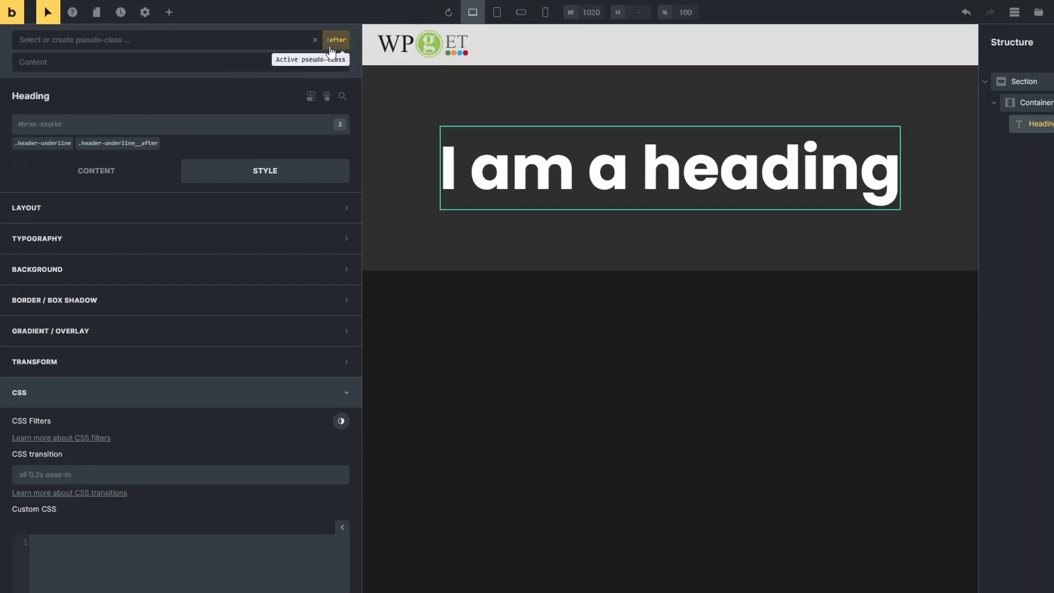
click(116, 145)
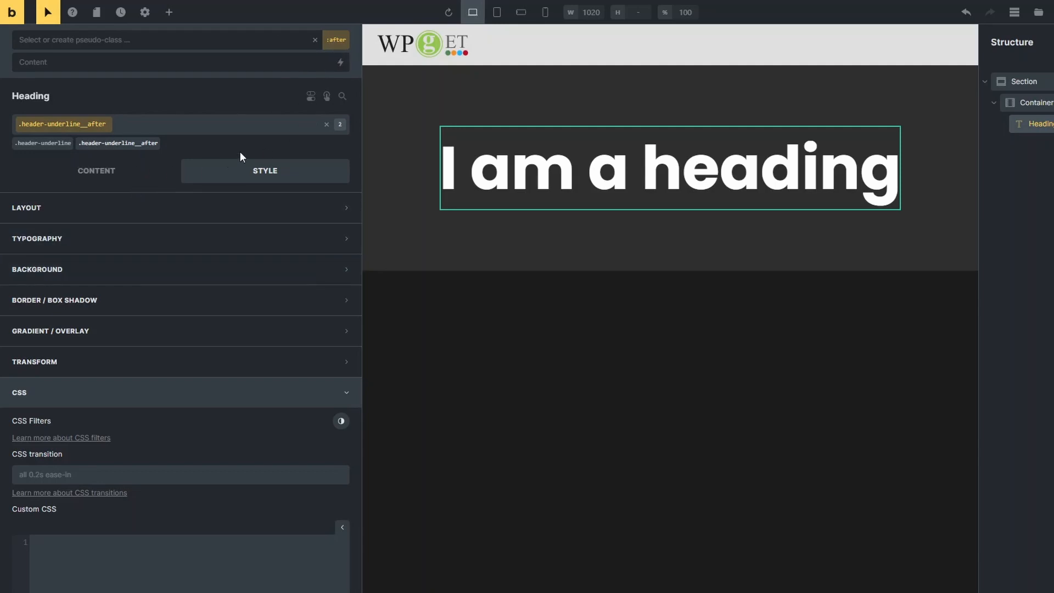
click(111, 174)
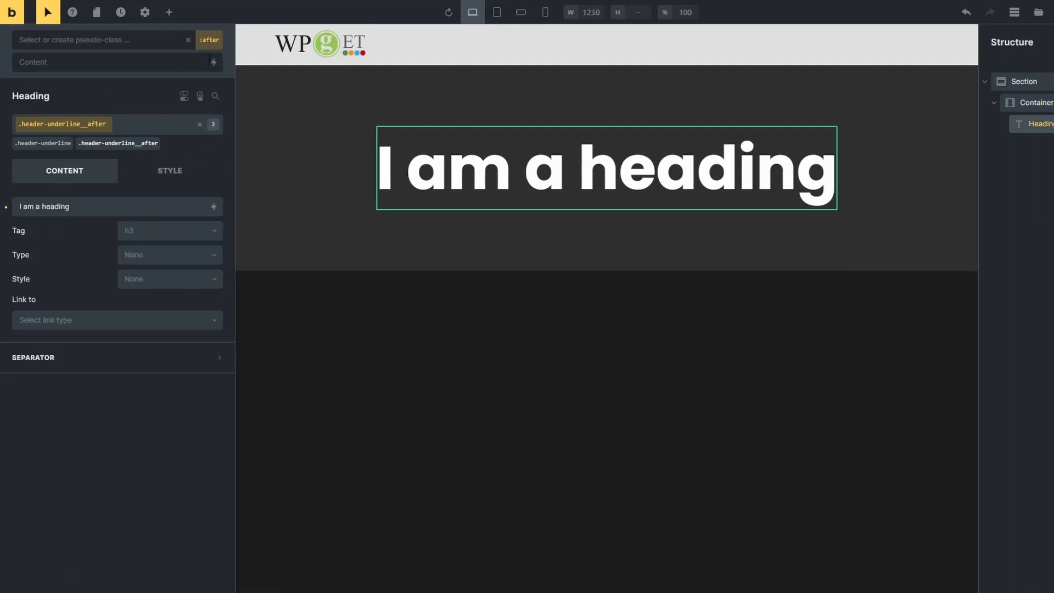
click(177, 177)
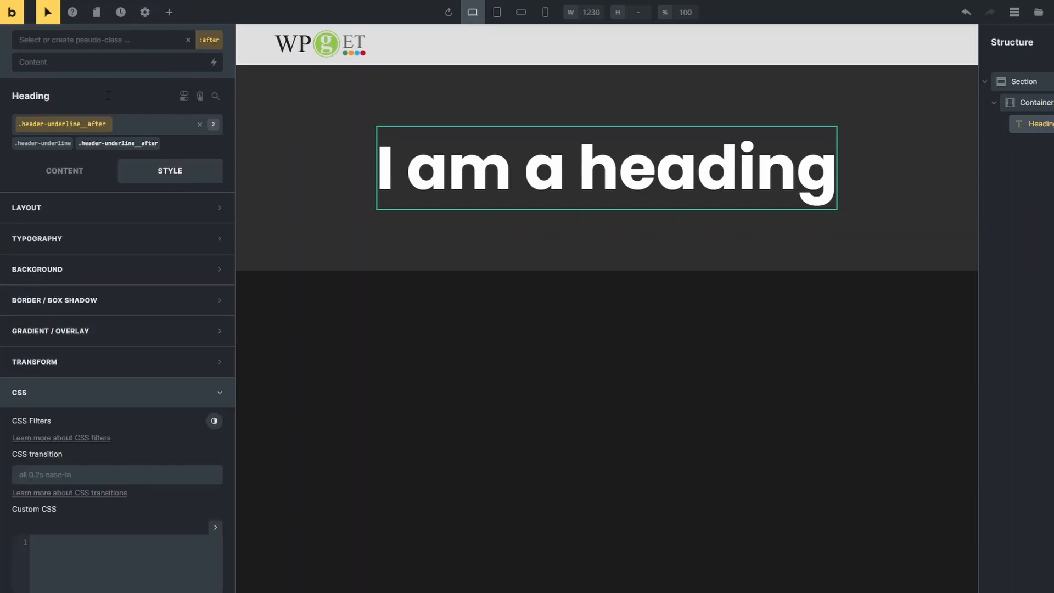
click(83, 63)
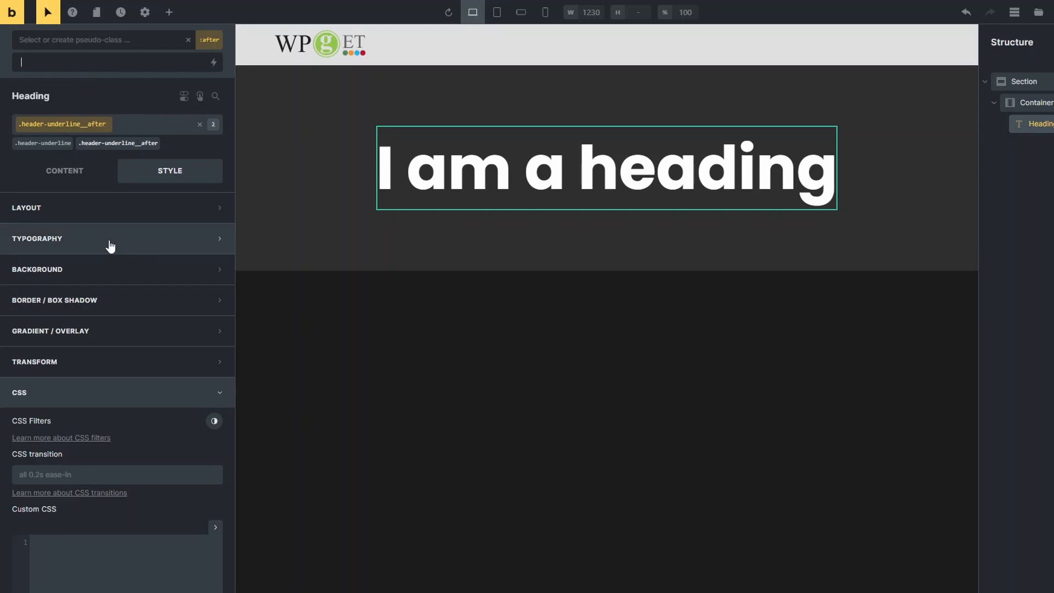
- Set the background colour of the header-underline__after :after pseudo-element to the Accent swatch #e6b328
click(94, 270)
click(215, 299)
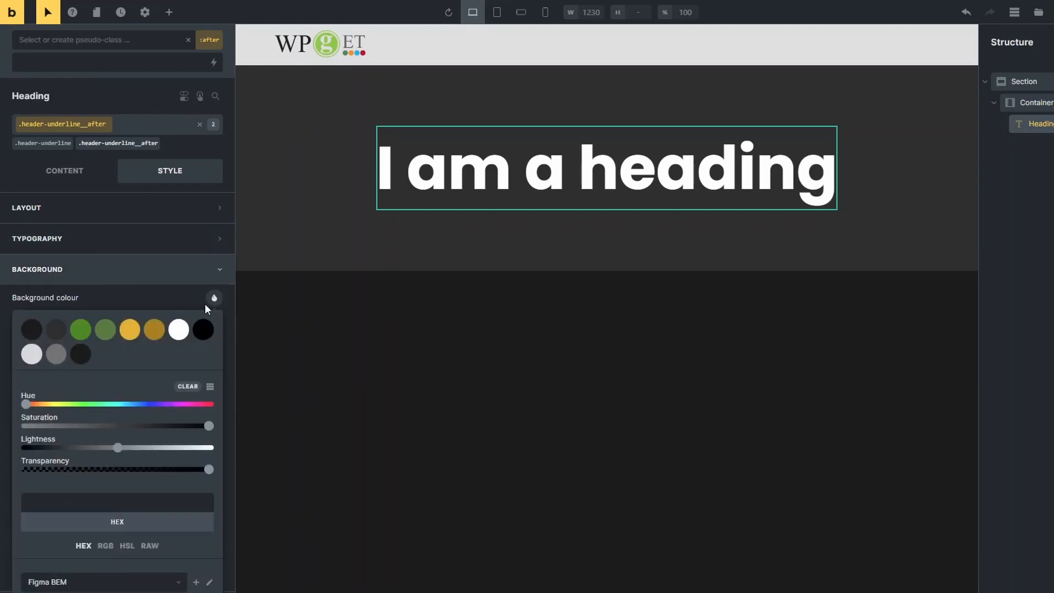
click(126, 333)
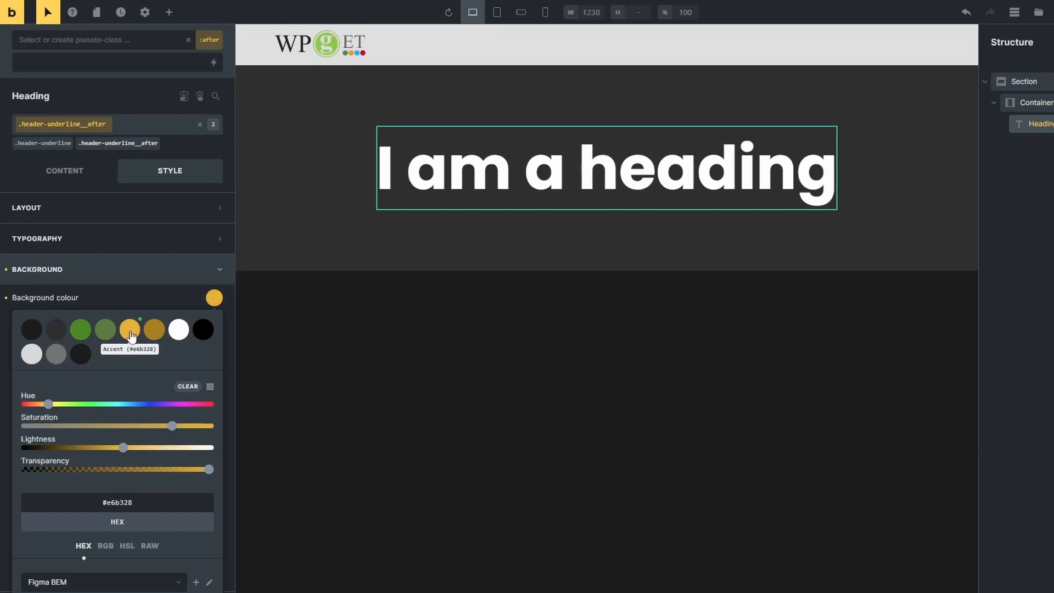
click(86, 282)
click(55, 238)
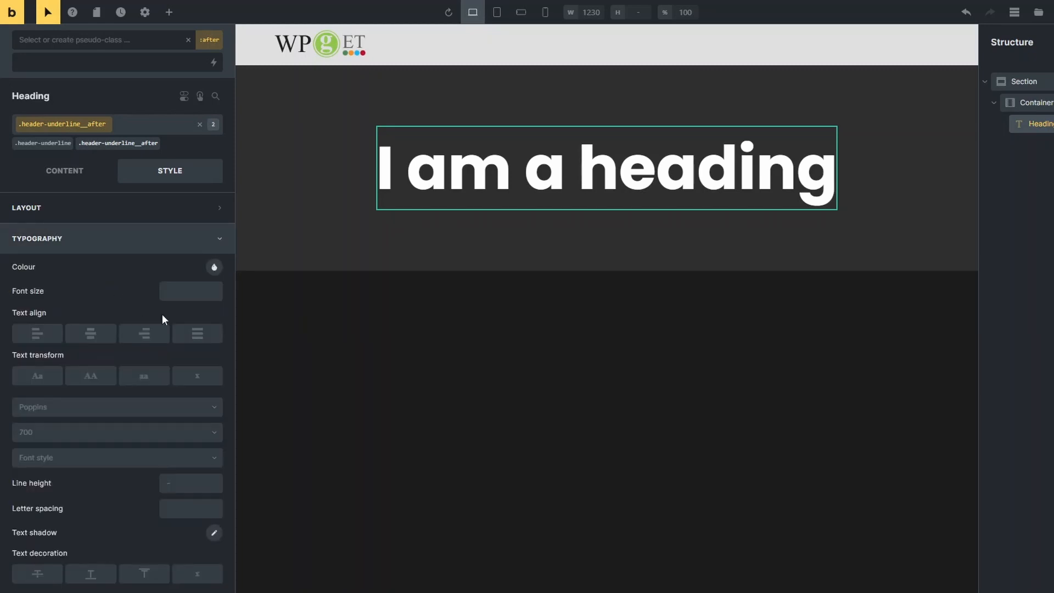
click(197, 289)
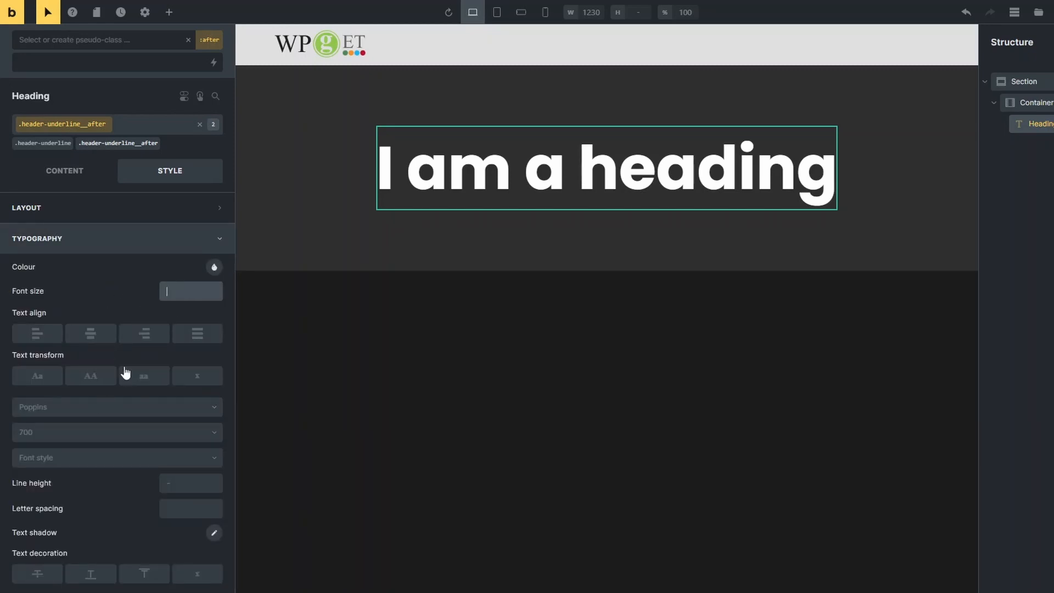
click(102, 249)
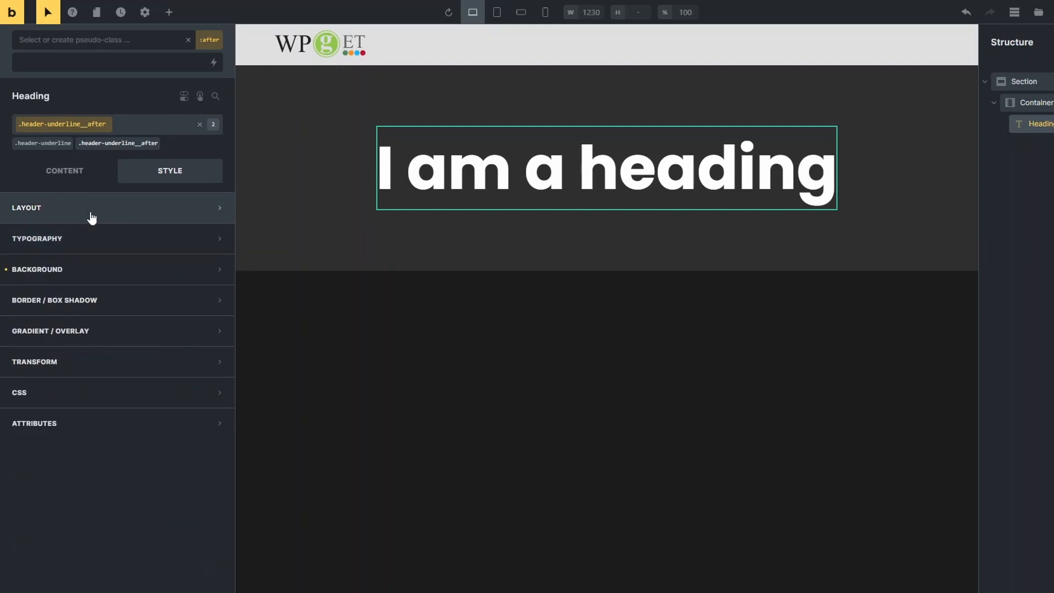
- Size the :after underline to a width of 100% and a height of 8px
click(92, 218)
scroll(182, 417, down, 2)
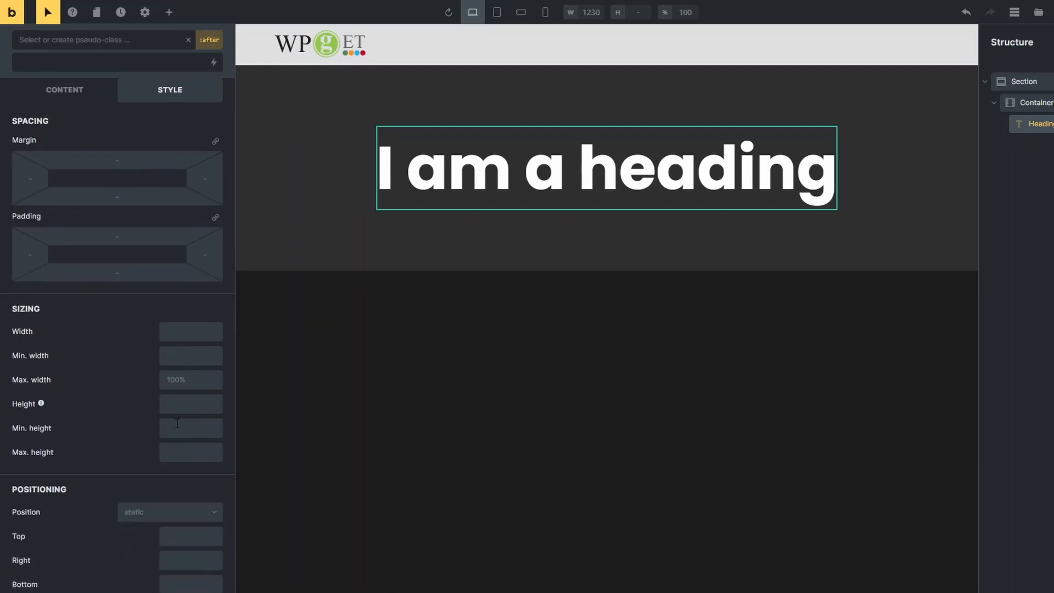
click(166, 333)
text(100%)
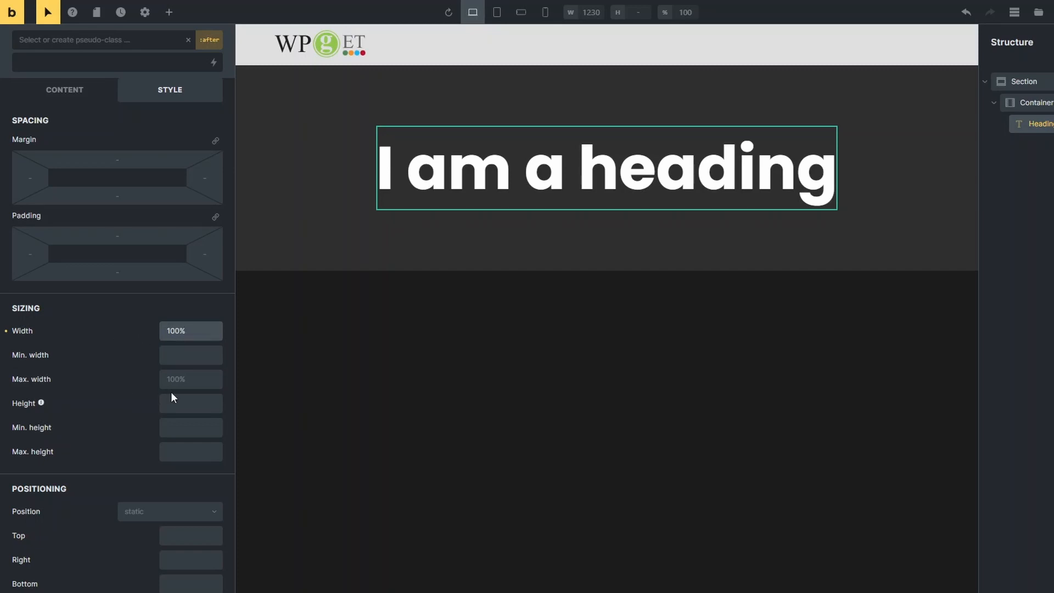
click(165, 409)
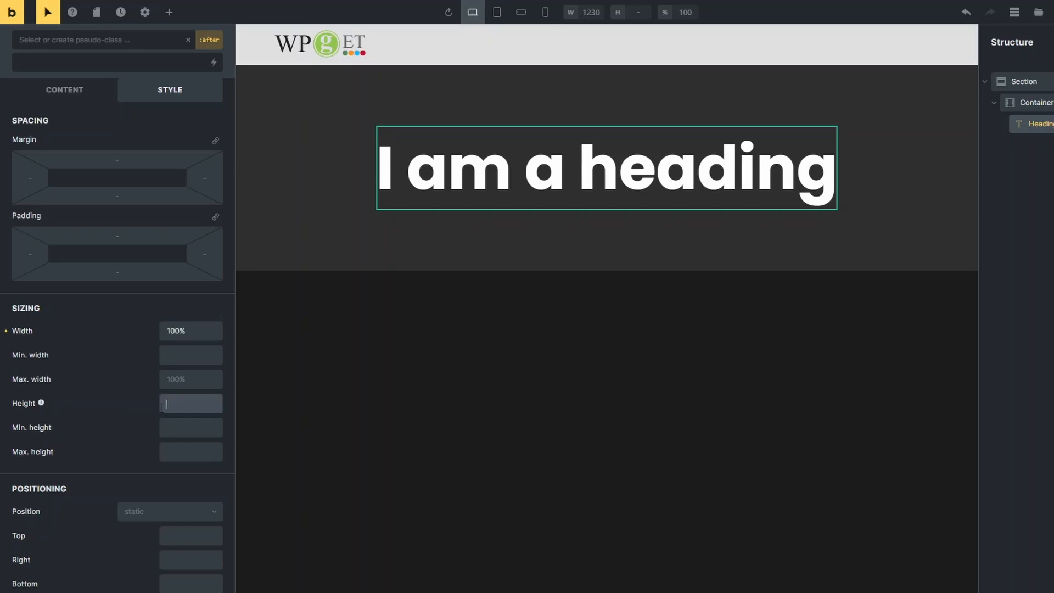
text(8px)
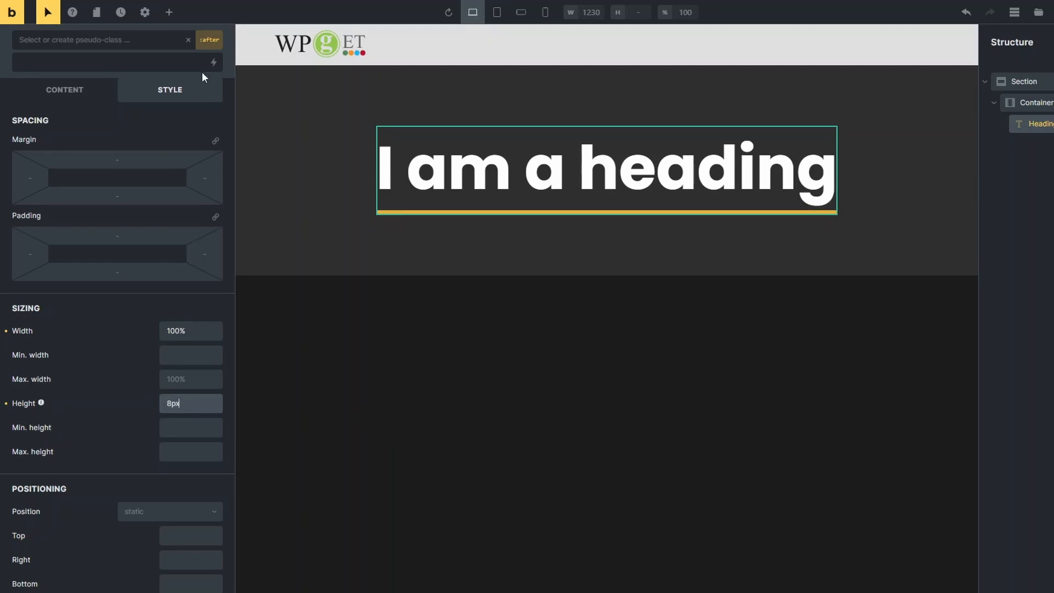
scroll(186, 242, up, 2)
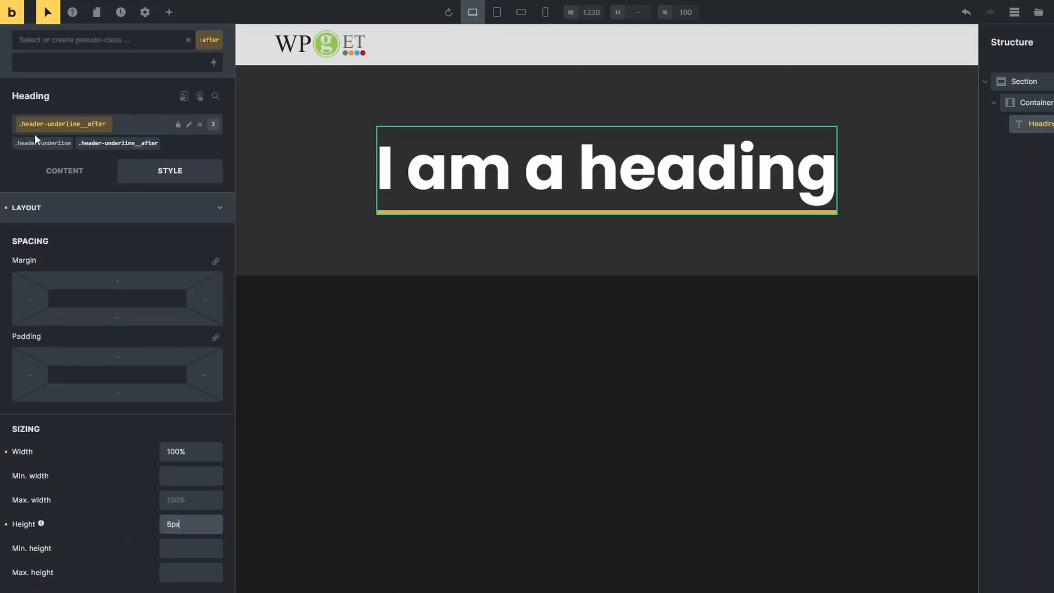
- Reuse the header-underline__after class name to create an additional heading class named header-underline__after--thick
click(524, 286)
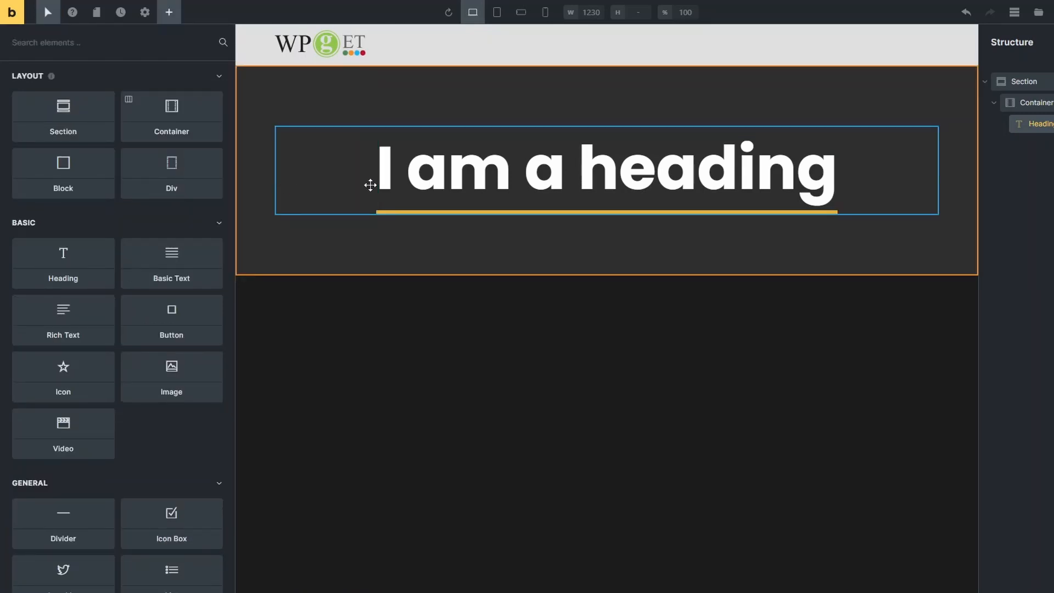
click(438, 212)
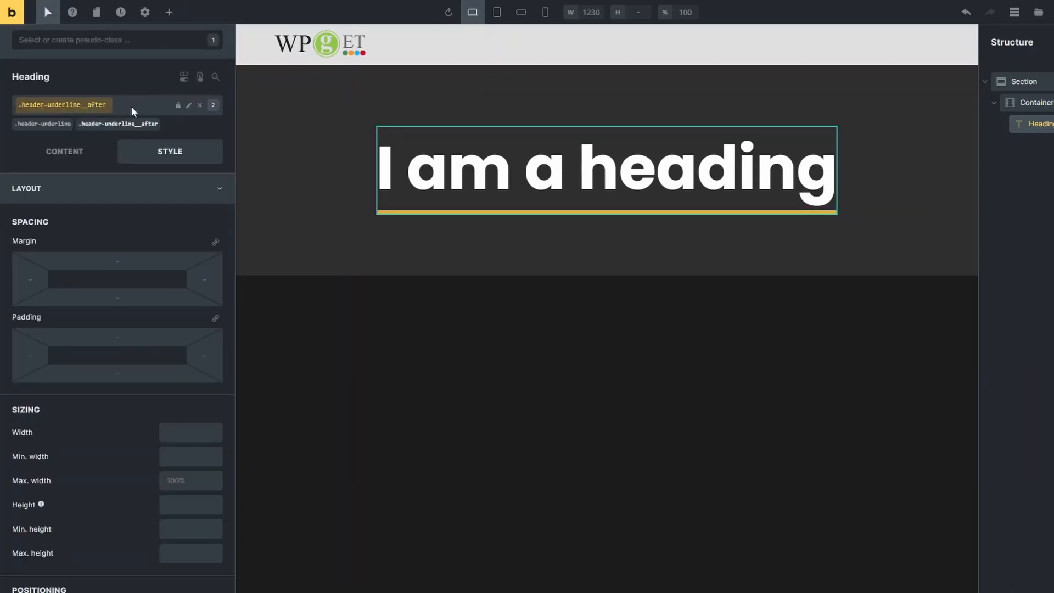
click(188, 105)
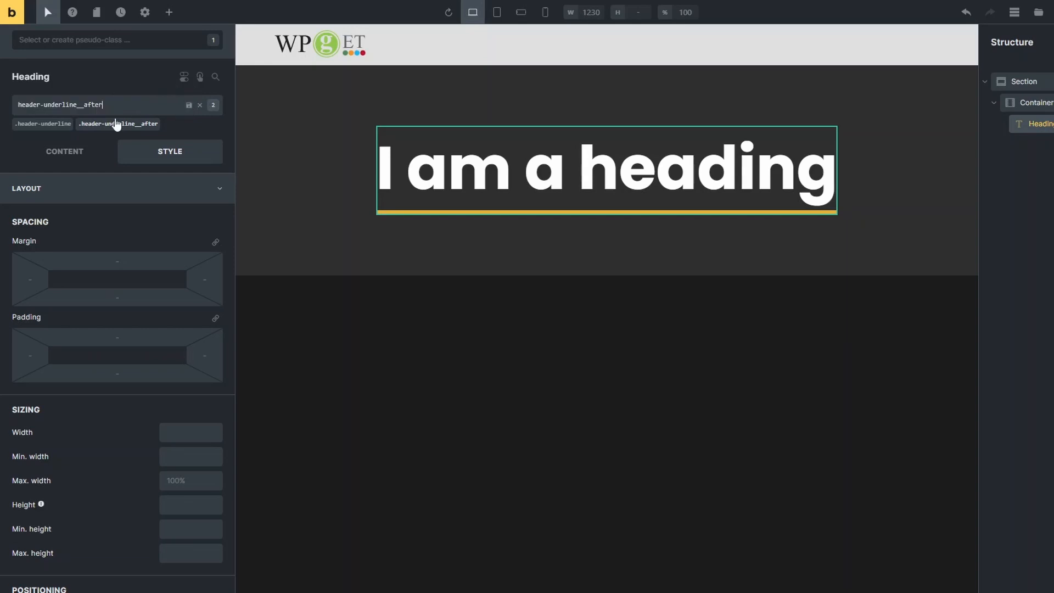
key(ctrl+a)
key(ctrl+c)
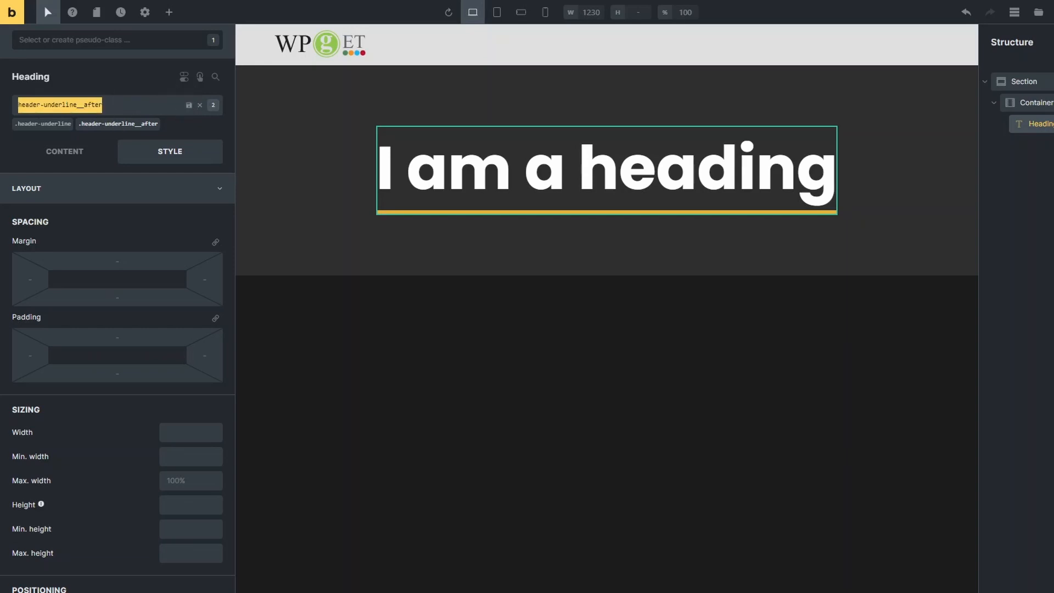
click(188, 105)
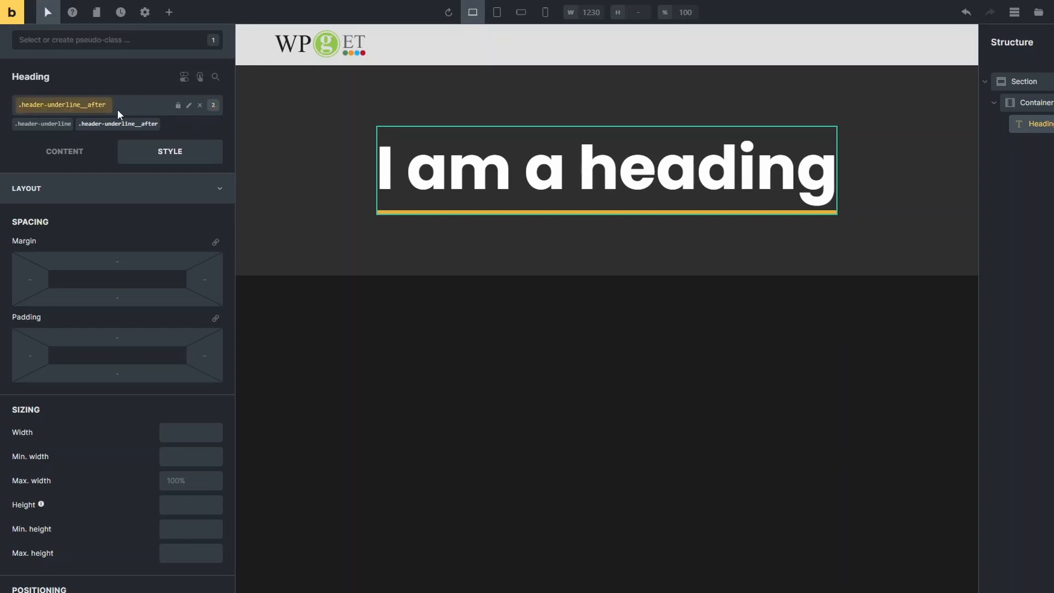
click(122, 104)
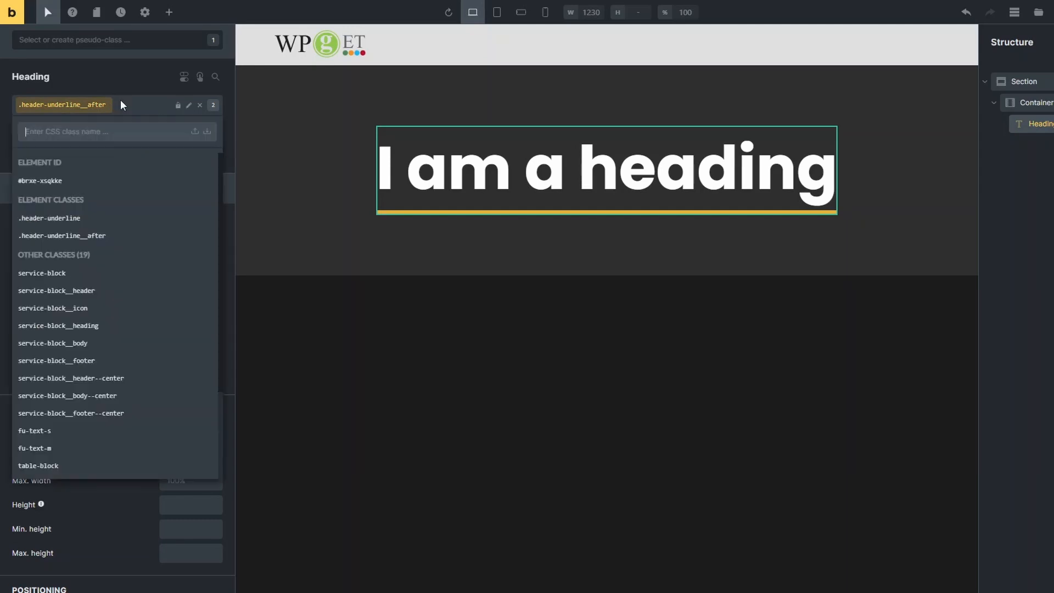
key(ctrl+v)
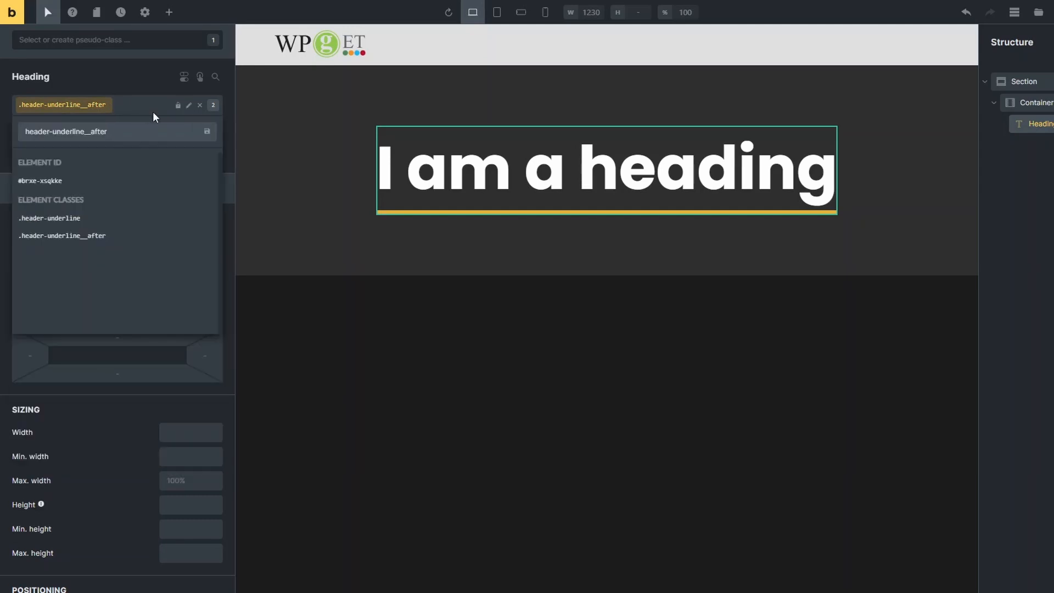
text(--thick)
key(Return)
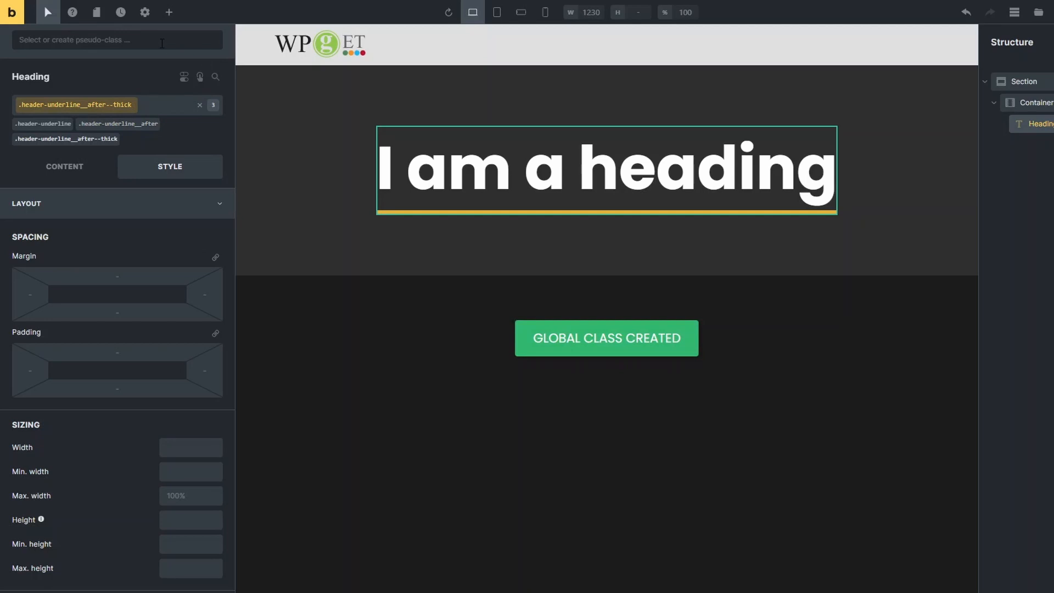
- Set the height of the header-underline__after--thick class's :after pseudo-element to 20px
click(110, 40)
click(52, 110)
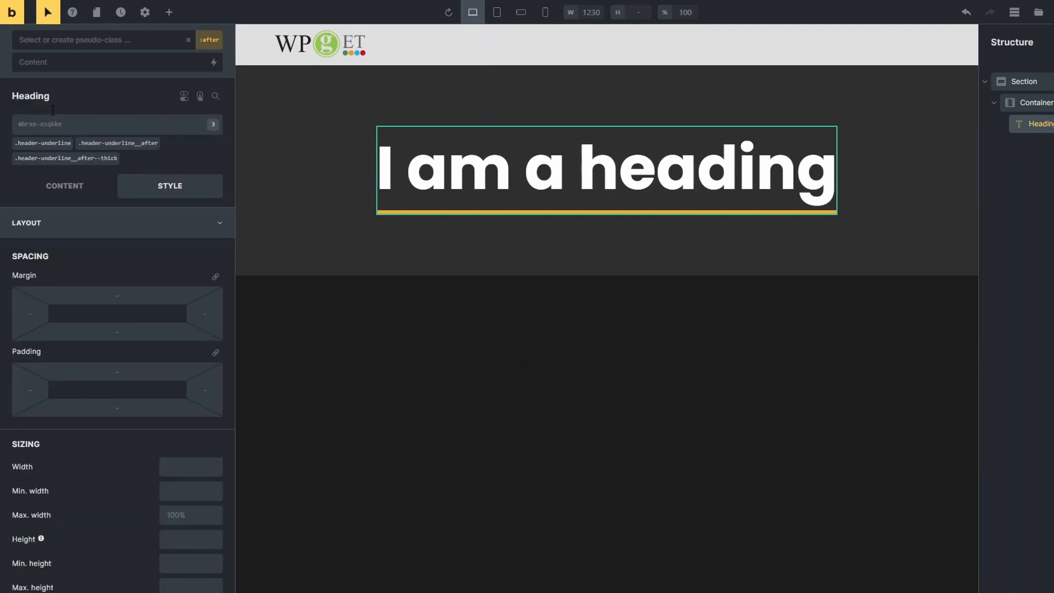
click(112, 161)
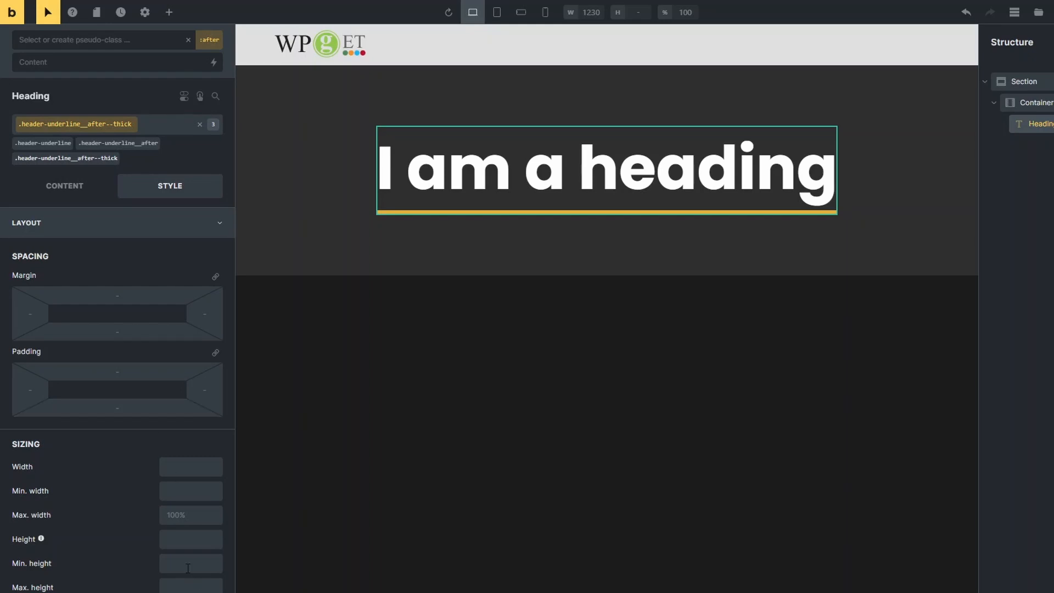
click(186, 535)
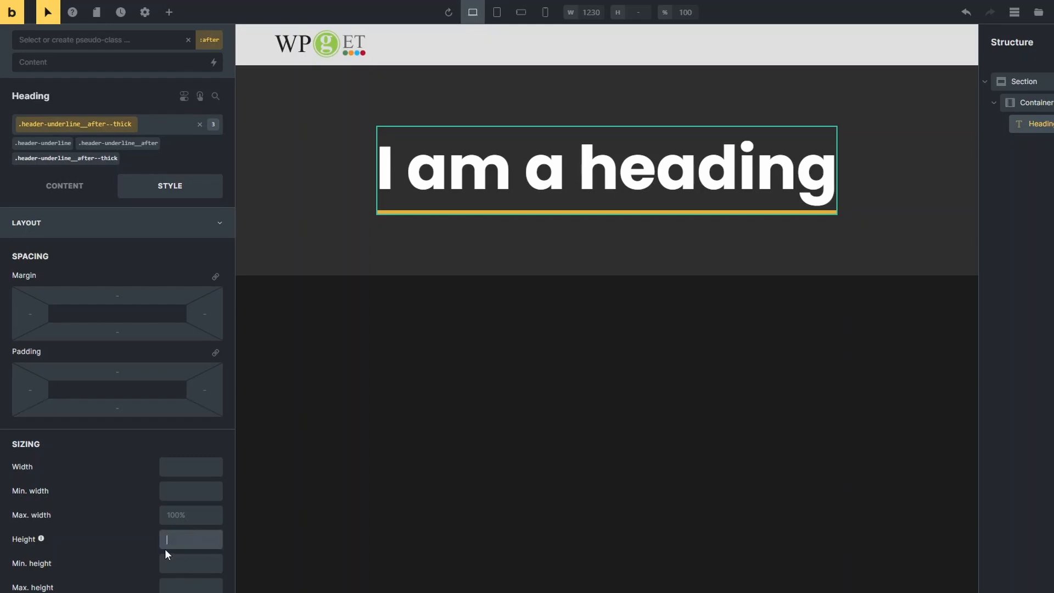
text(20px)
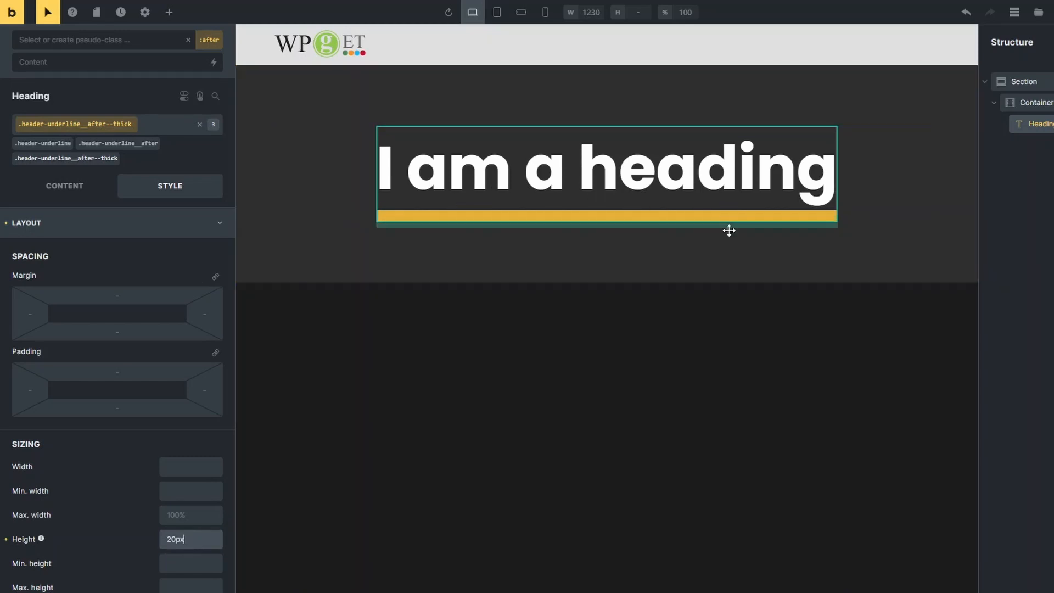
click(619, 395)
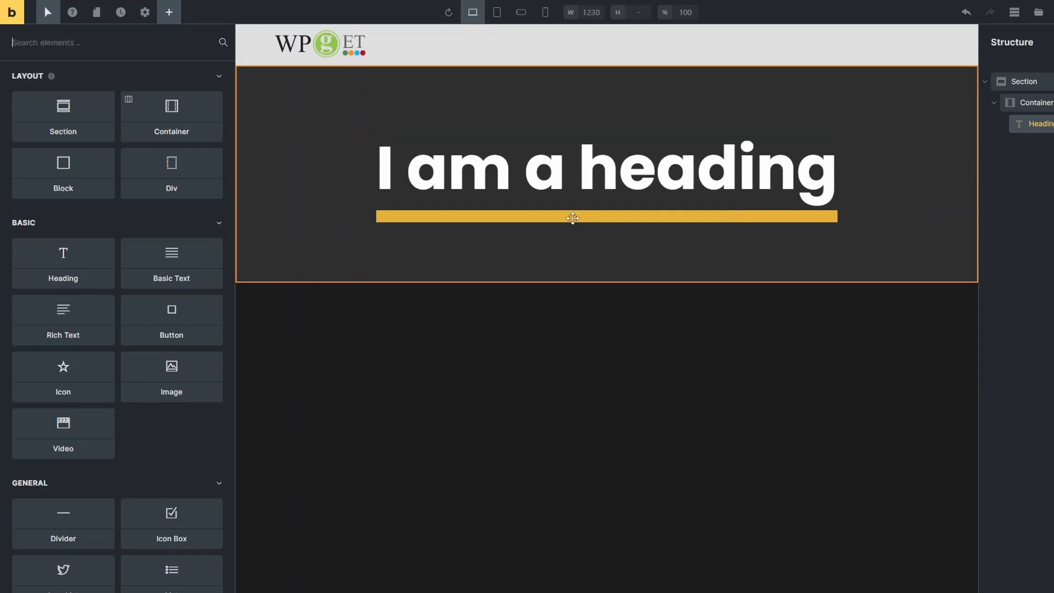
- Remove the header-underline__after--thick class from the heading
click(572, 216)
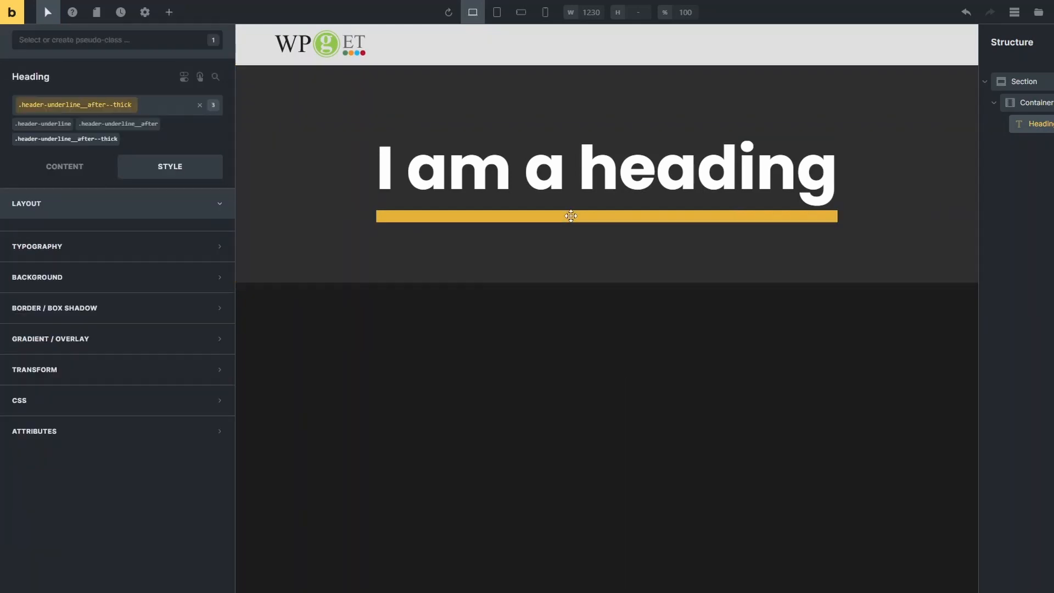
click(118, 138)
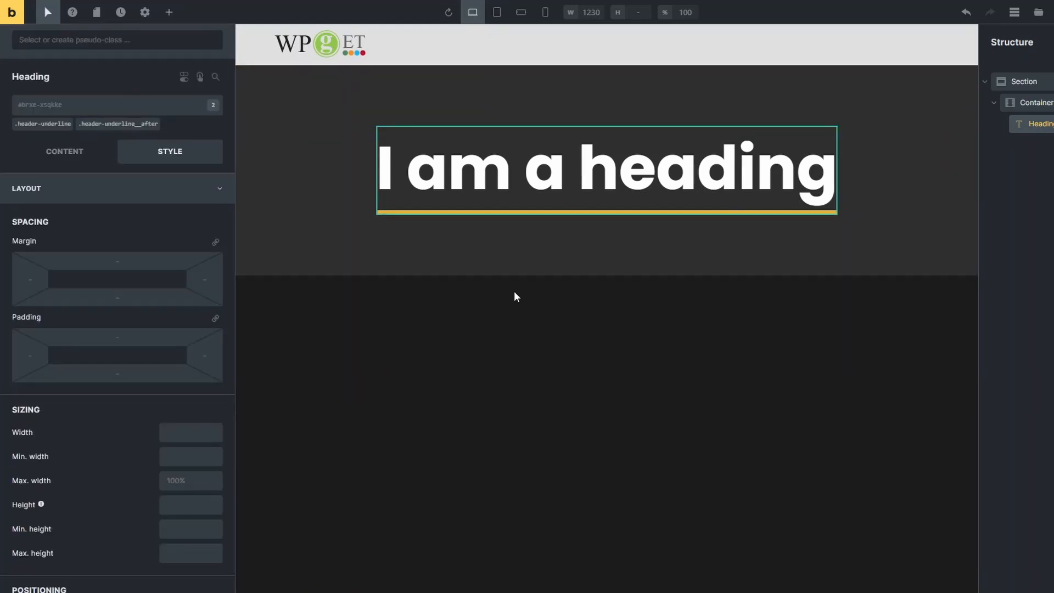
click(477, 428)
- Reapply the existing header-underline__after--thick class to the heading
click(475, 204)
click(165, 110)
scroll(141, 538, down, 5)
scroll(109, 363, down, 1)
scroll(110, 363, down, 3)
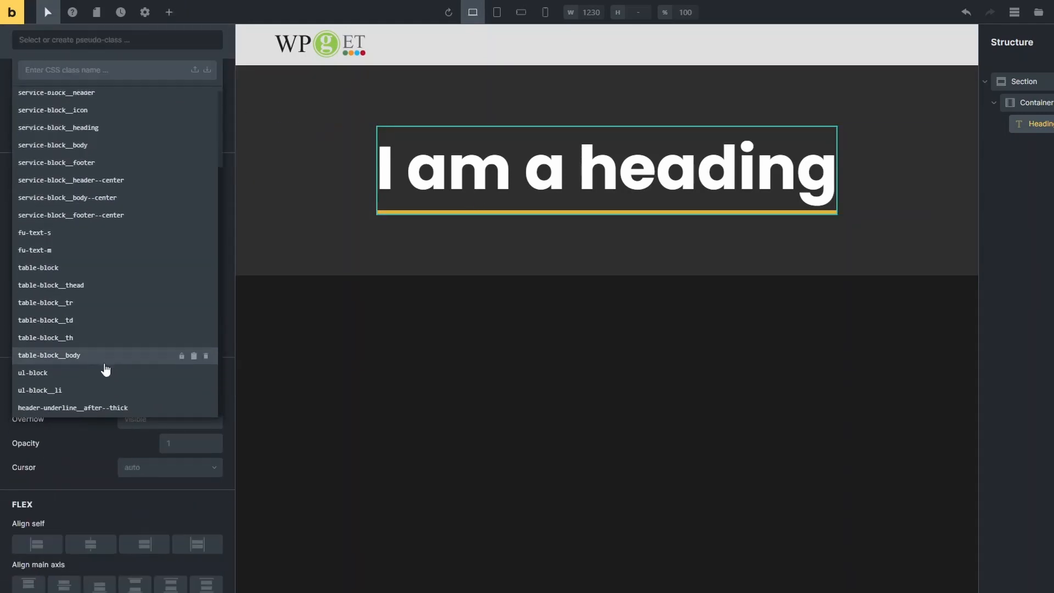
click(104, 404)
click(438, 297)
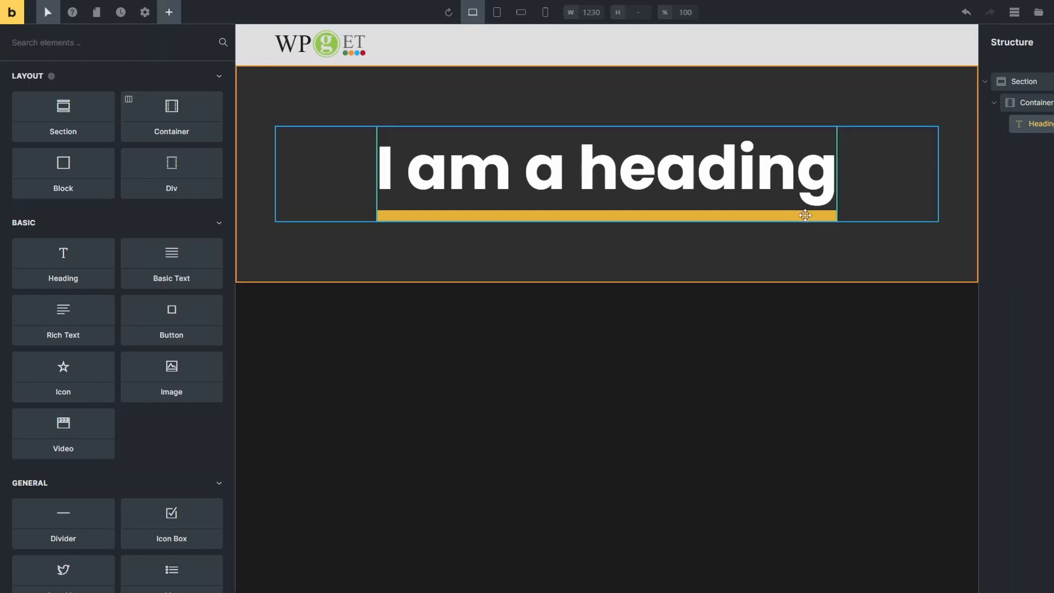
- Create another modifier class for the heading named header-underline__after--baseline
click(421, 188)
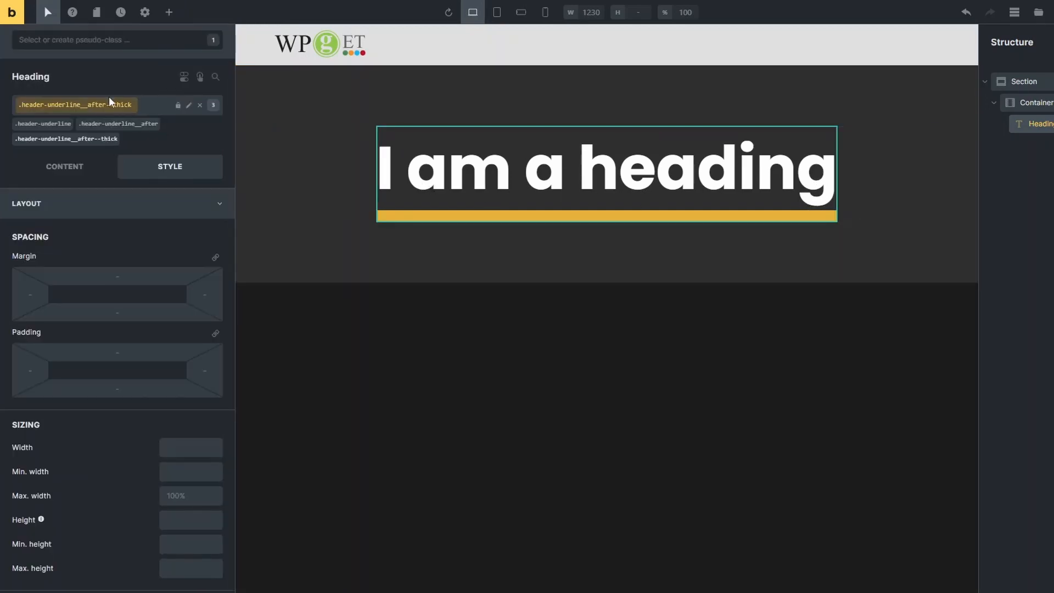
click(189, 105)
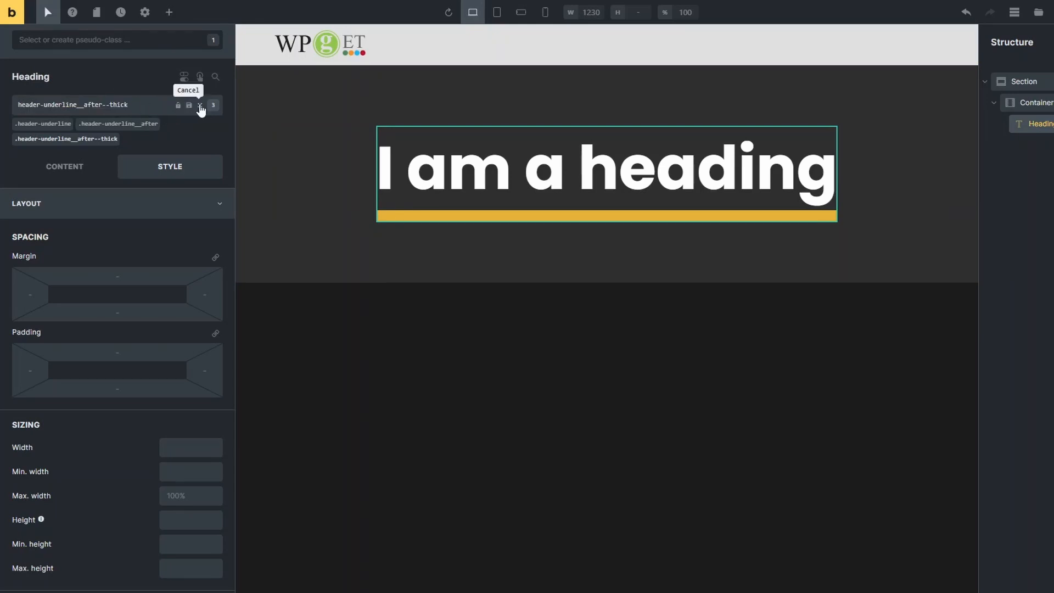
click(188, 106)
click(142, 113)
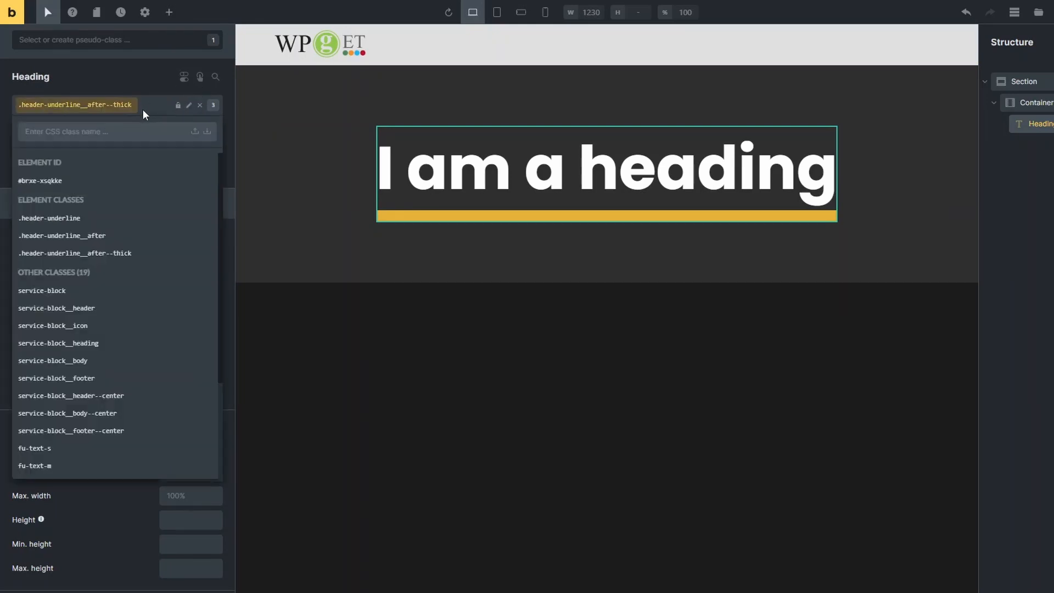
key(ctrl+v)
text(-)
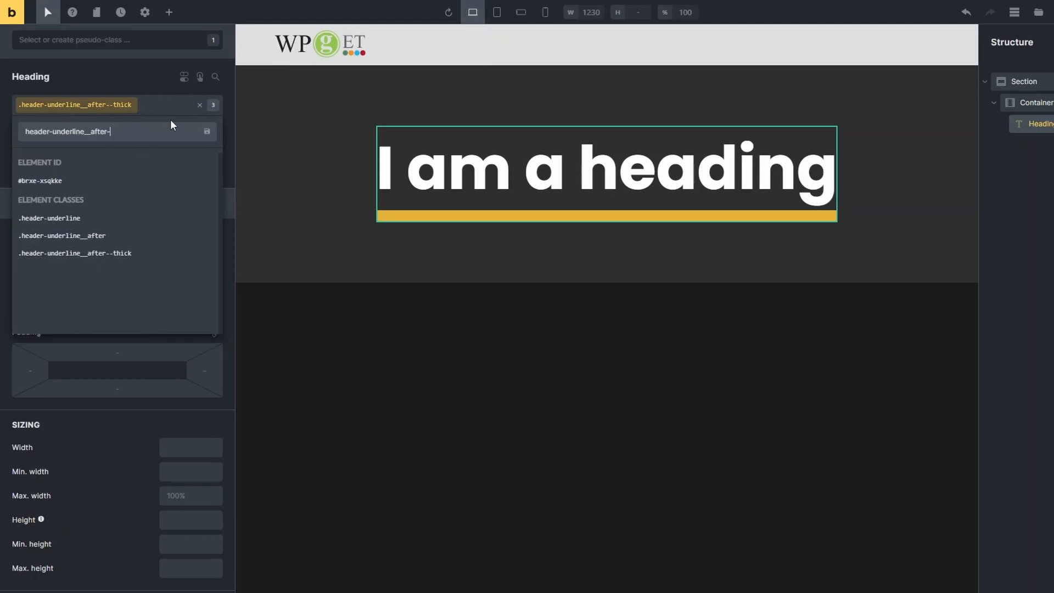
text(-baseline)
key(Return)
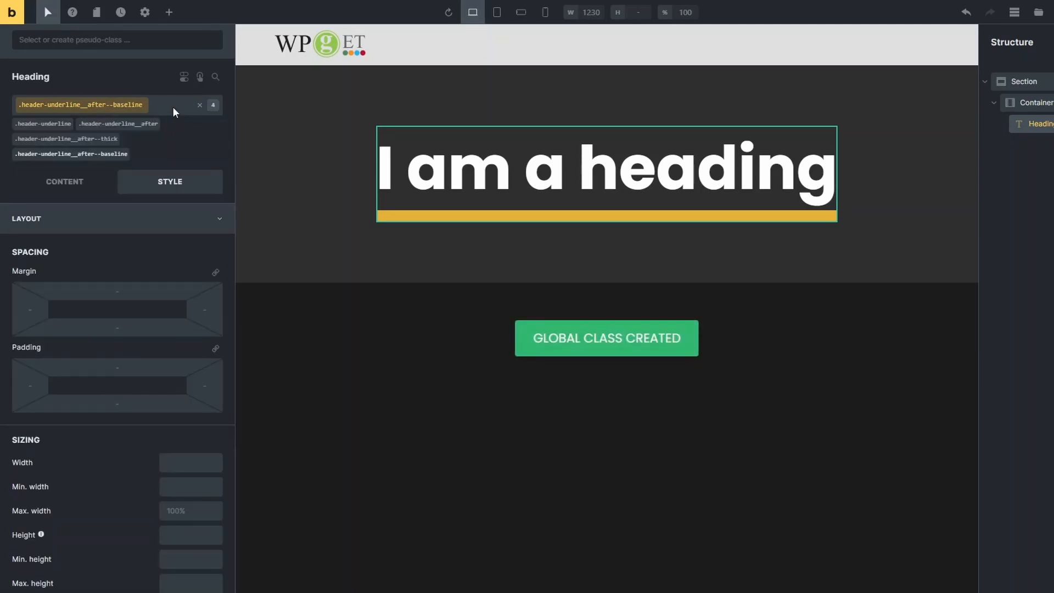
- Give the header-underline__after--baseline class's :after pseudo-element a top margin of -0.3em
click(140, 45)
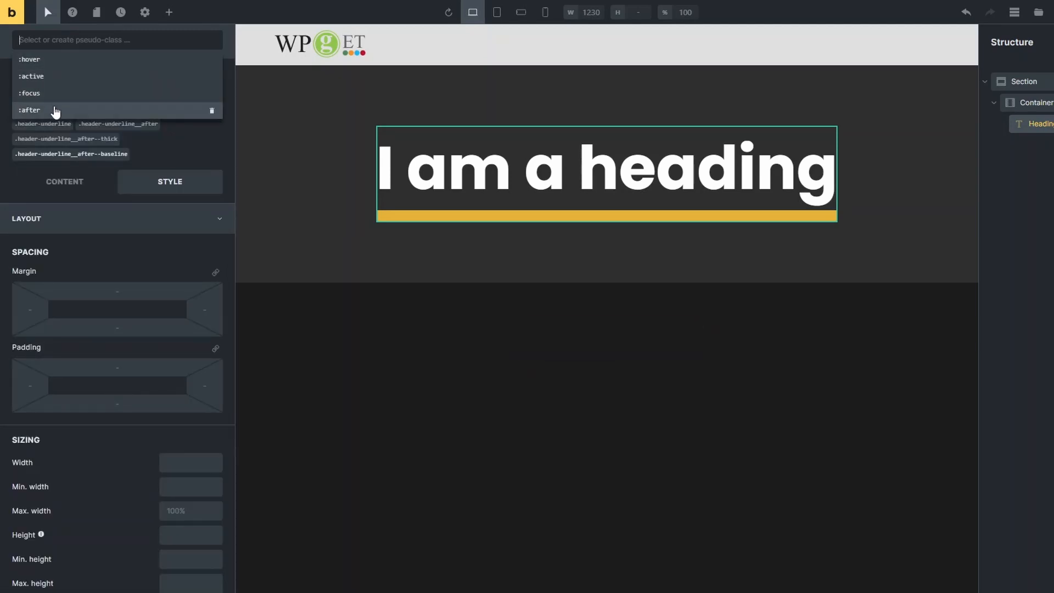
click(211, 108)
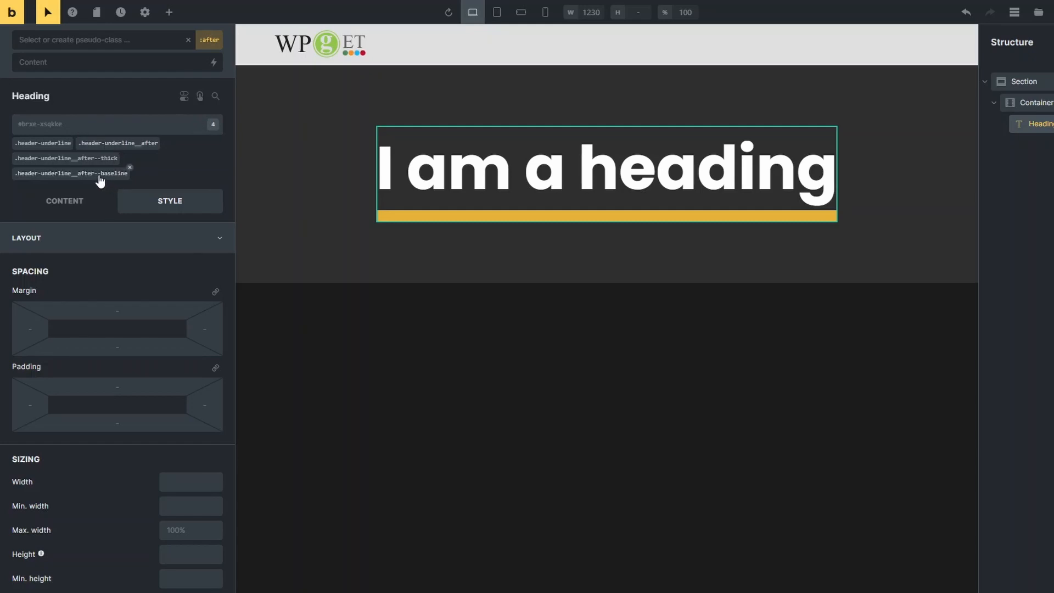
click(93, 175)
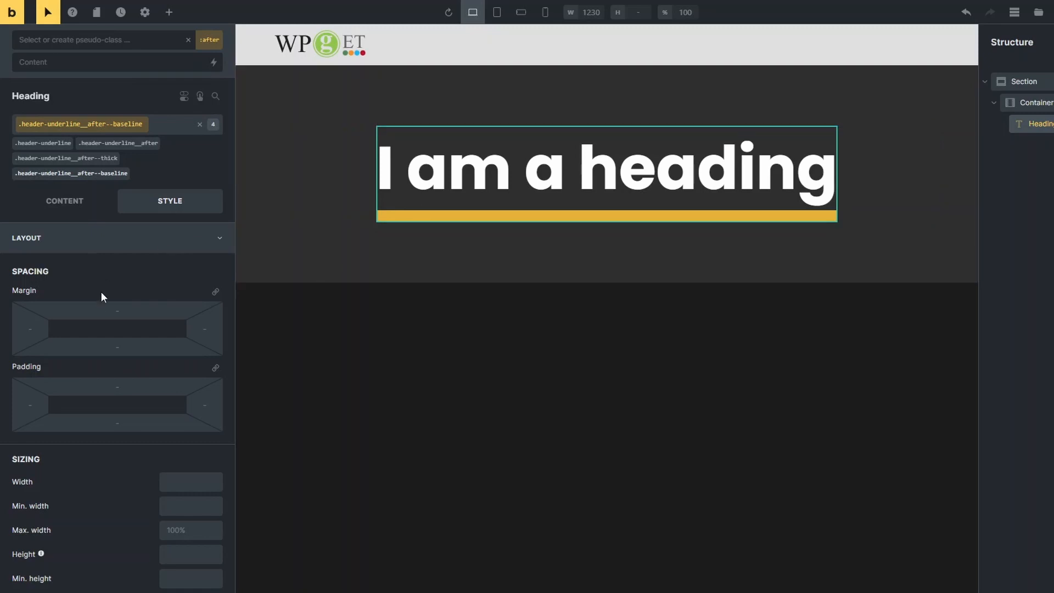
mouse_move(126, 128)
click(117, 310)
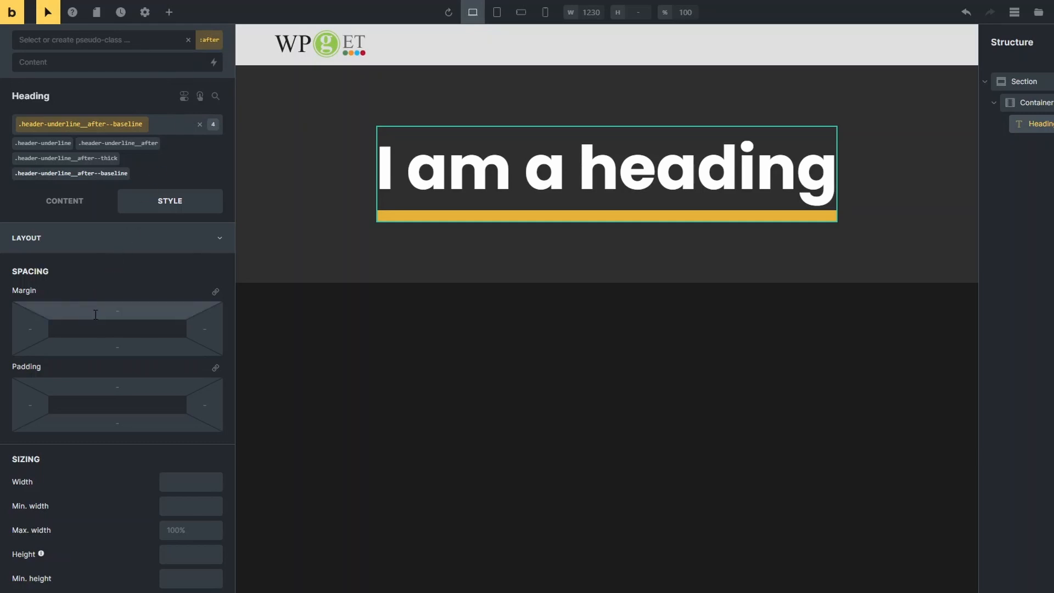
text(-0/3em)
key(BackSpace)
text(.3em)
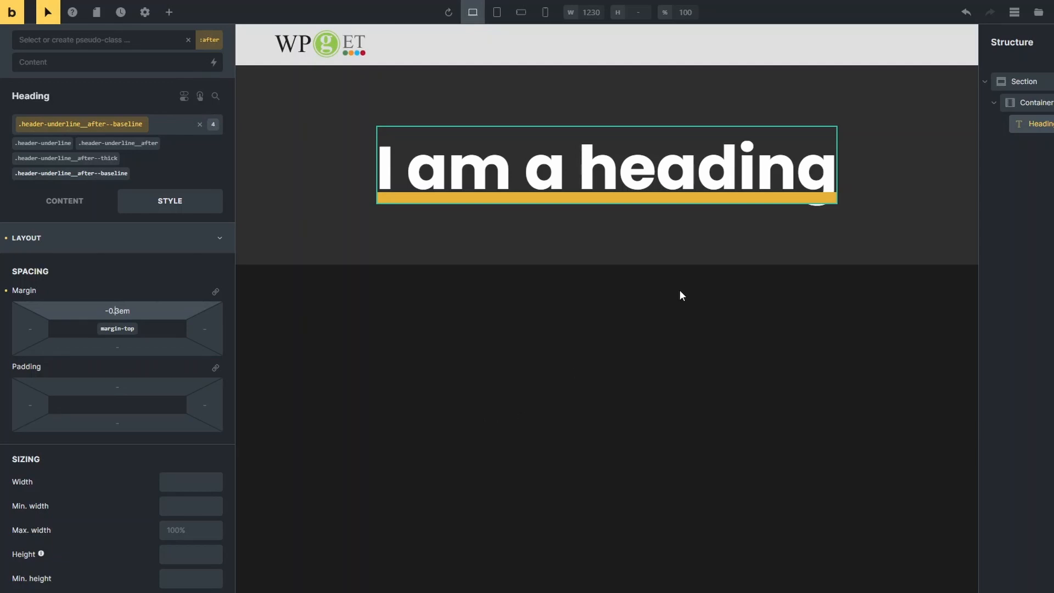
click(774, 292)
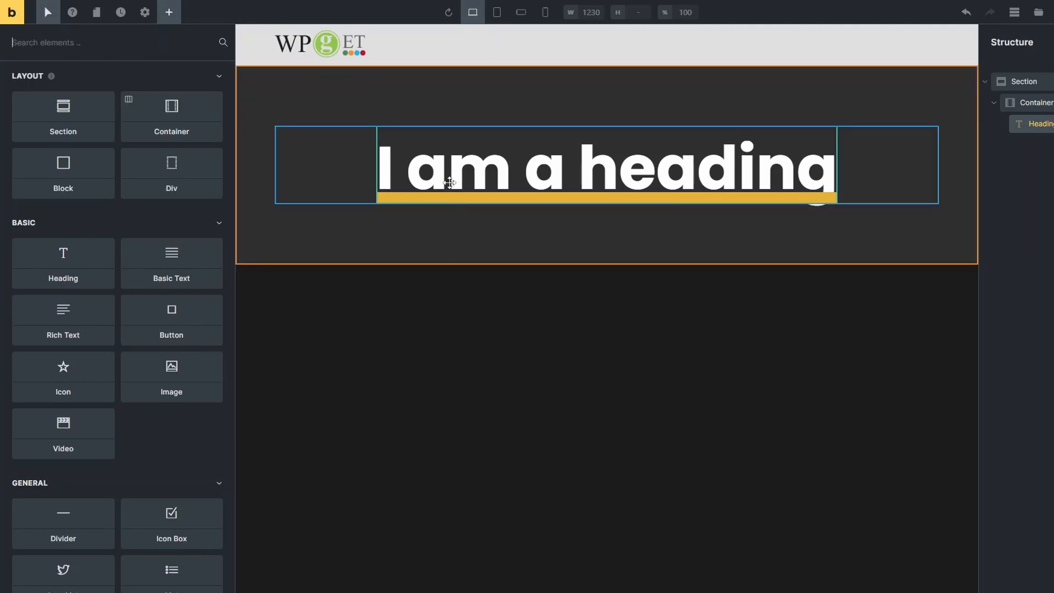
- Set the z-index of the header-underline__after class's :after pseudo-element to -1
click(449, 182)
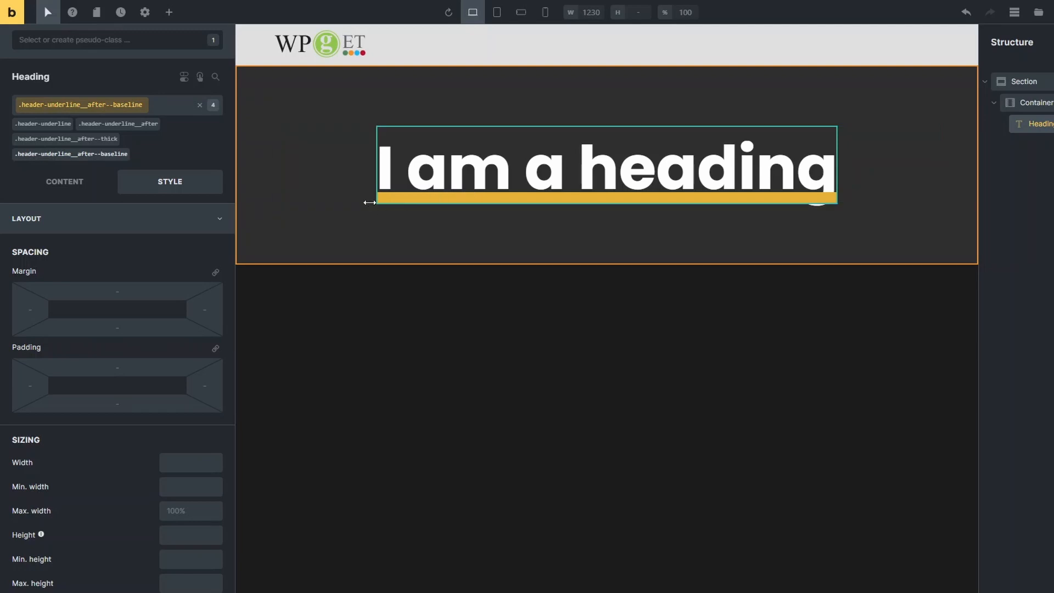
click(118, 127)
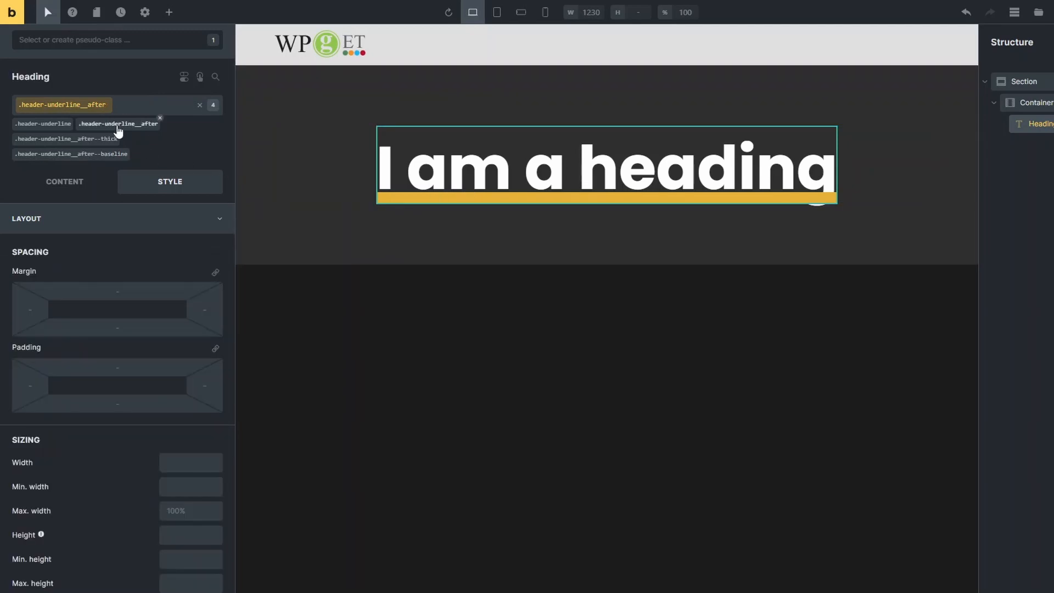
click(210, 42)
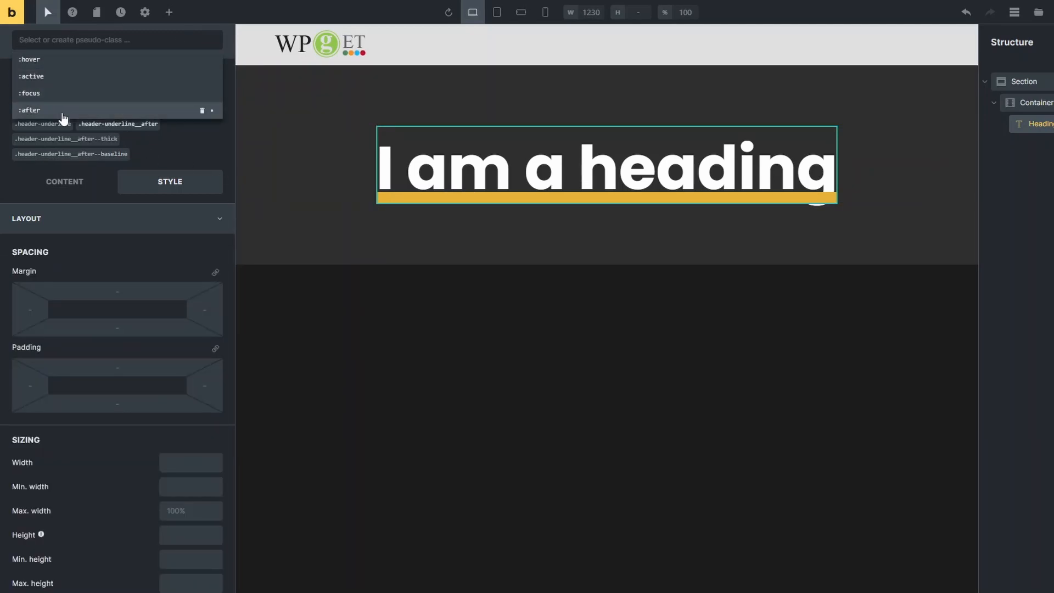
click(64, 111)
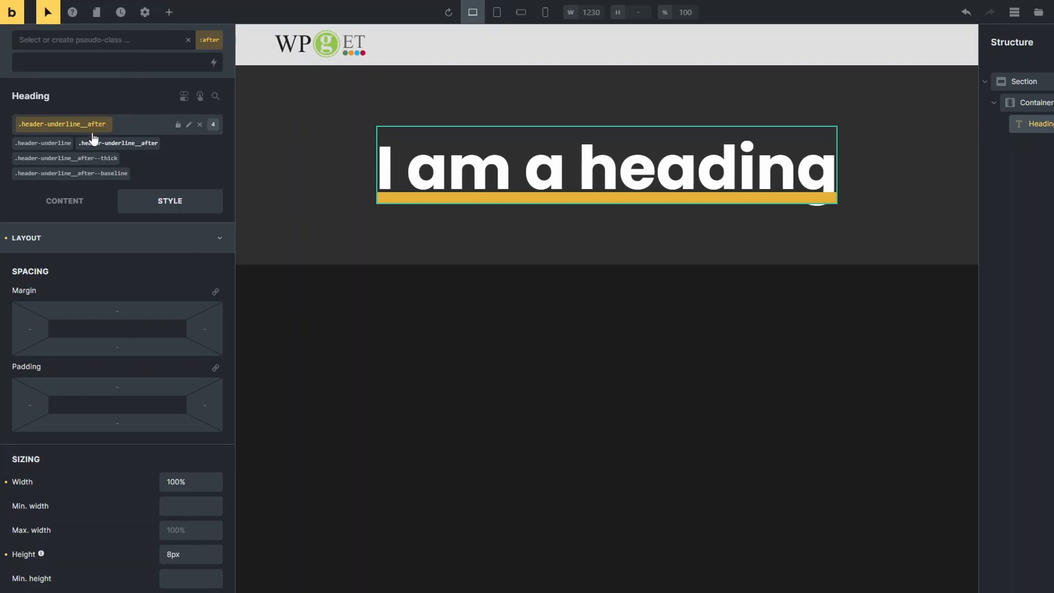
scroll(175, 434, down, 5)
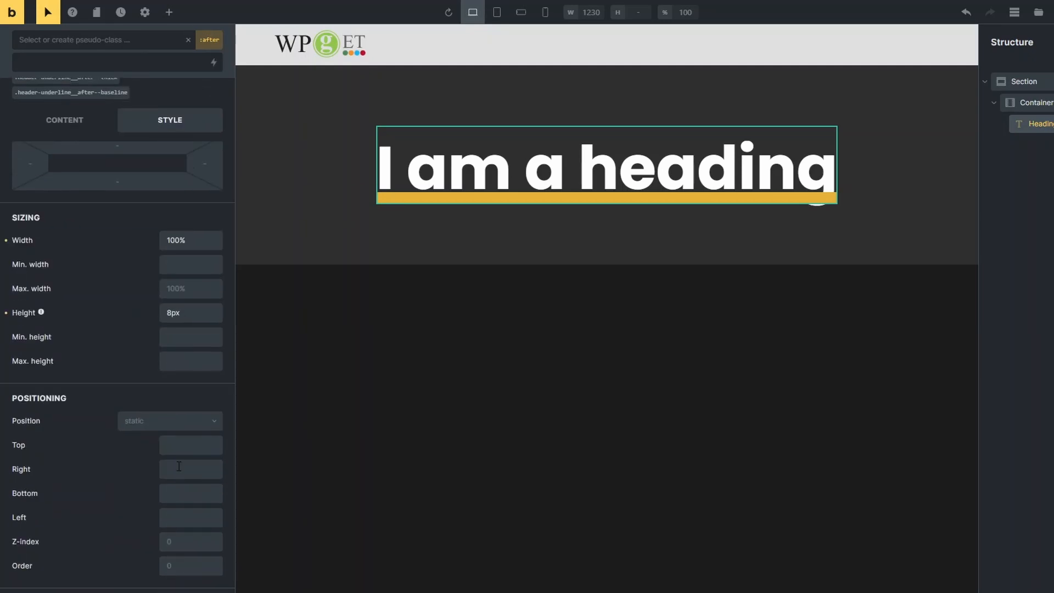
scroll(177, 460, down, 1)
click(175, 475)
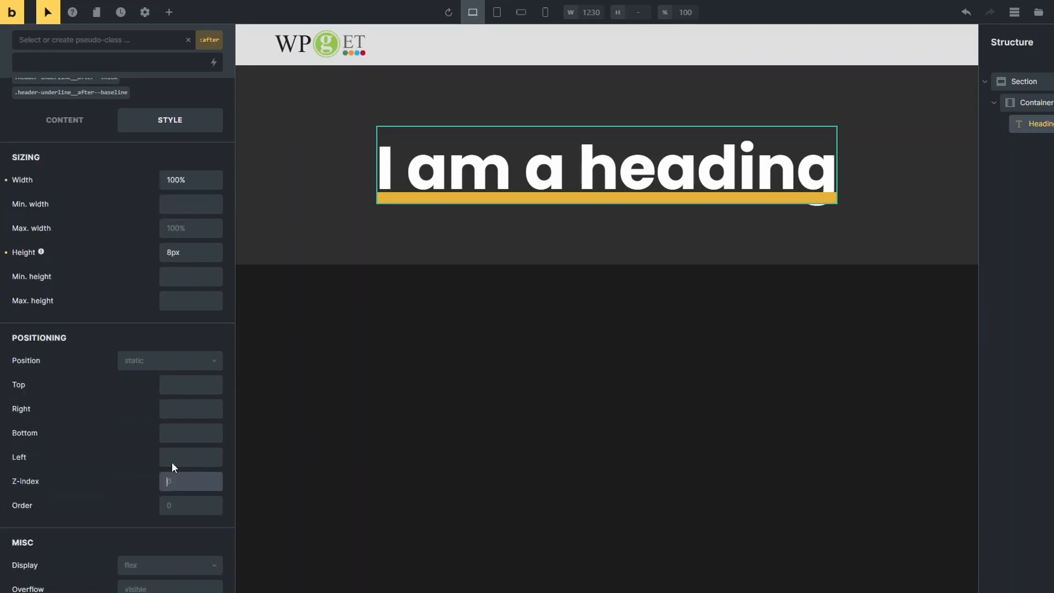
text(-1)
click(369, 439)
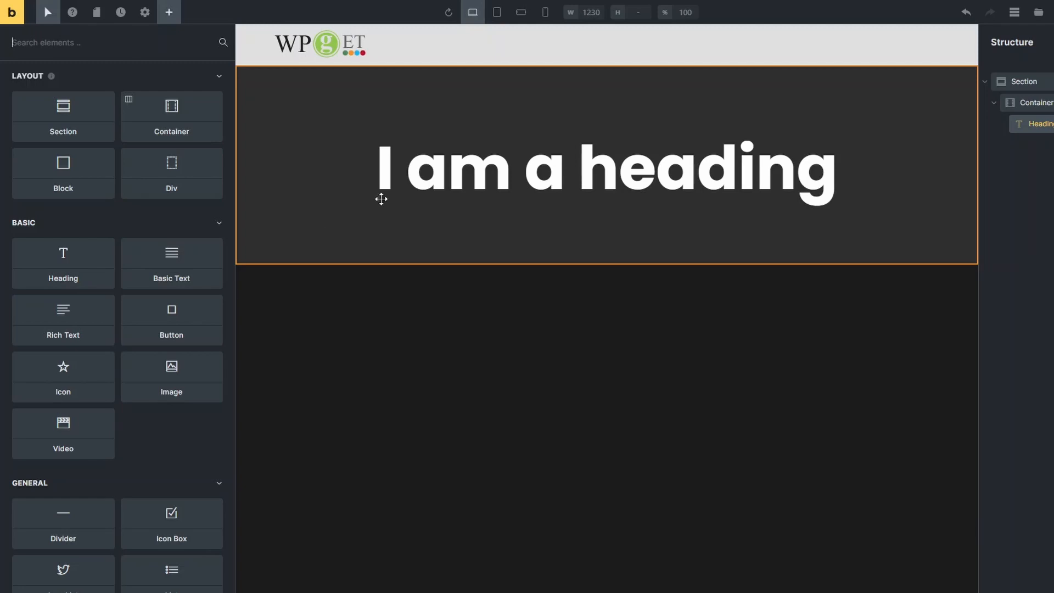
- Add isolation: isolate; to the root rule in the header-underline class's custom CSS
click(452, 175)
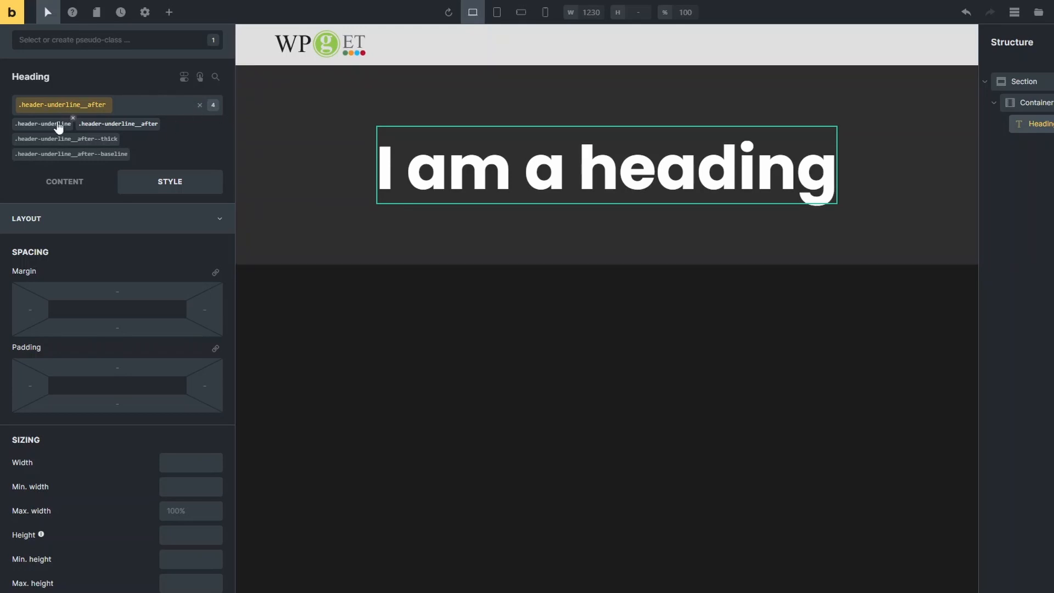
scroll(148, 292, down, 10)
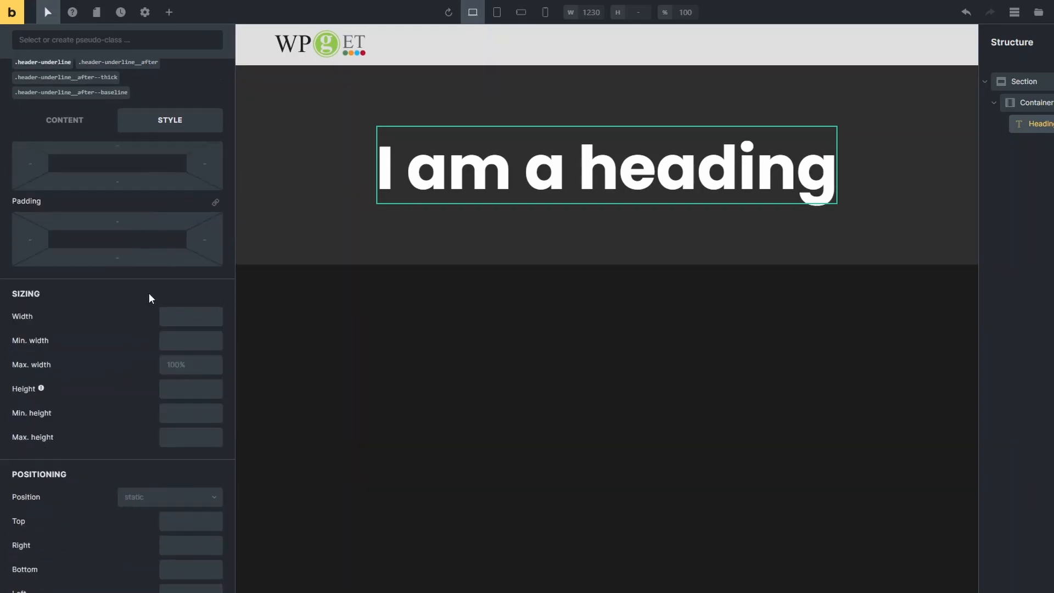
scroll(163, 496, down, 4)
click(118, 577)
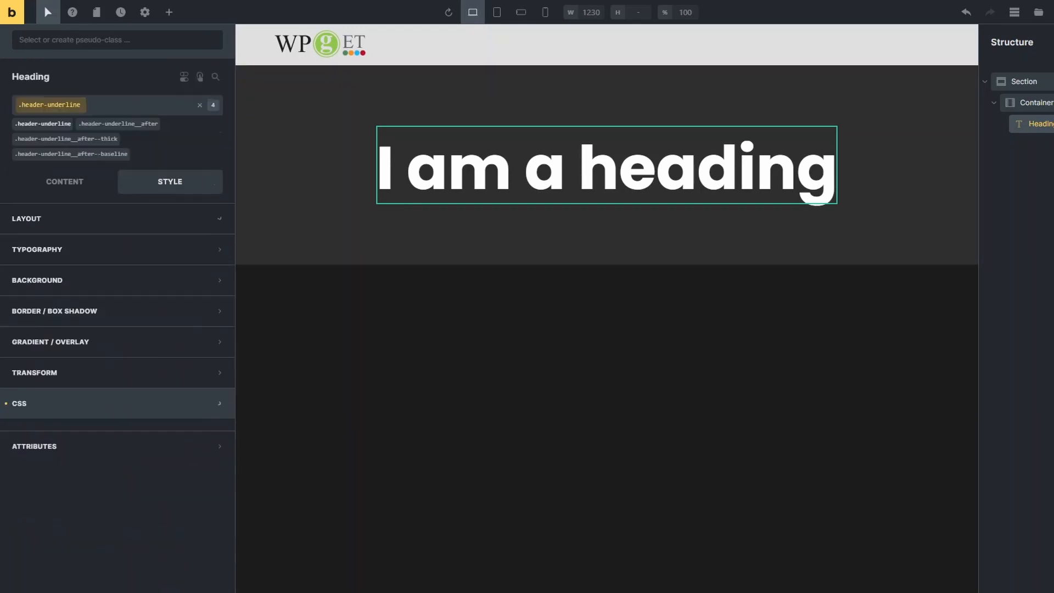
scroll(183, 430, down, 3)
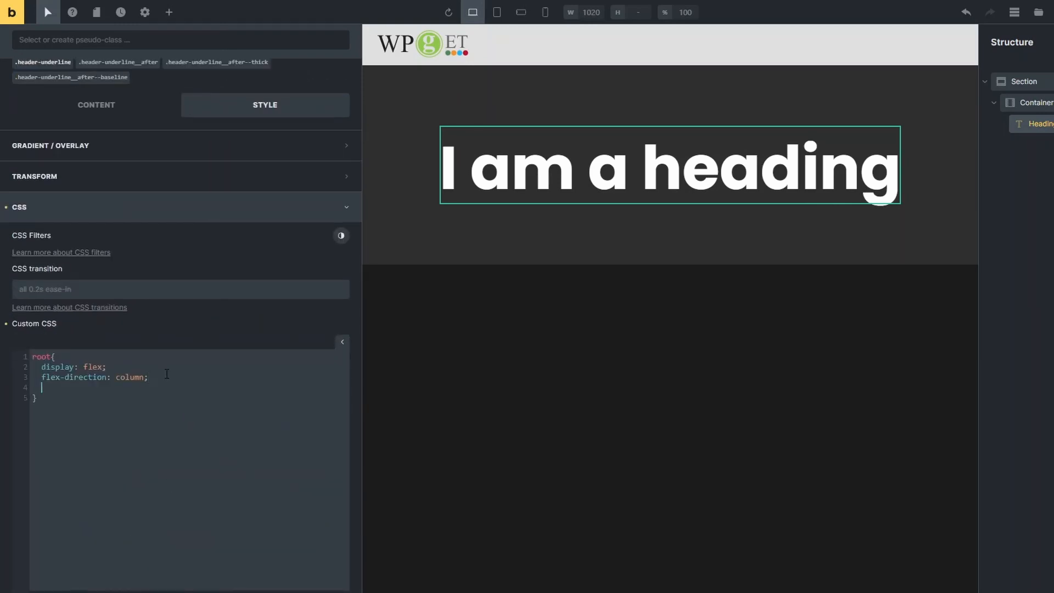
text(isolation)
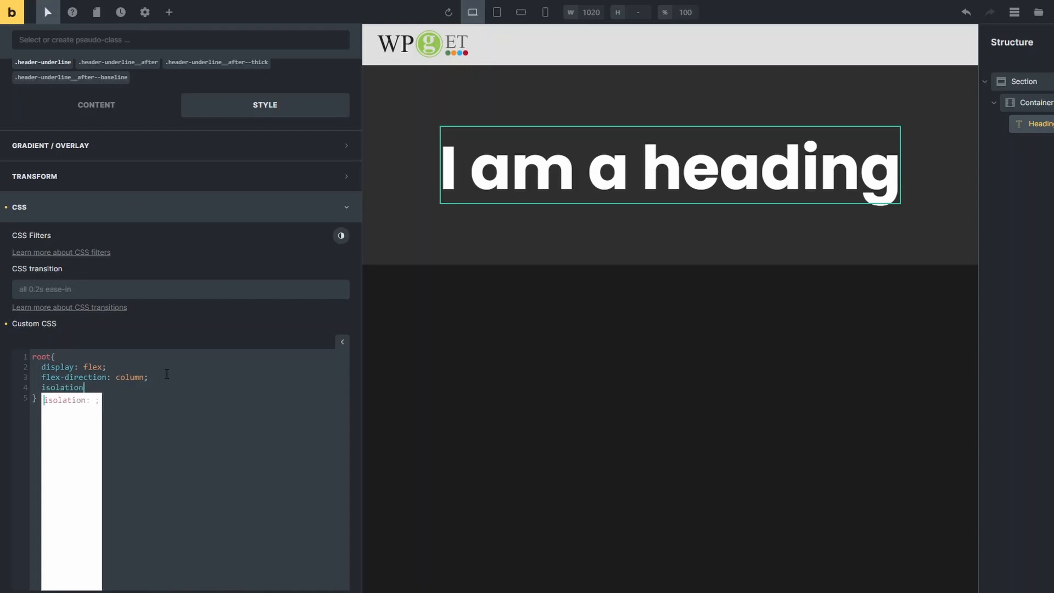
key(Return)
text(isolate)
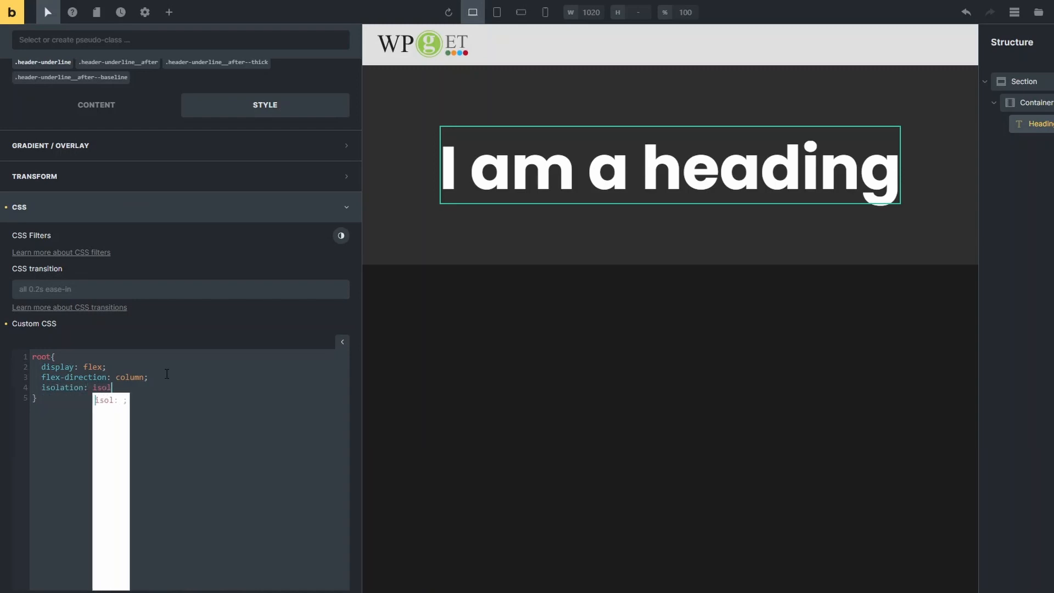
text(;)
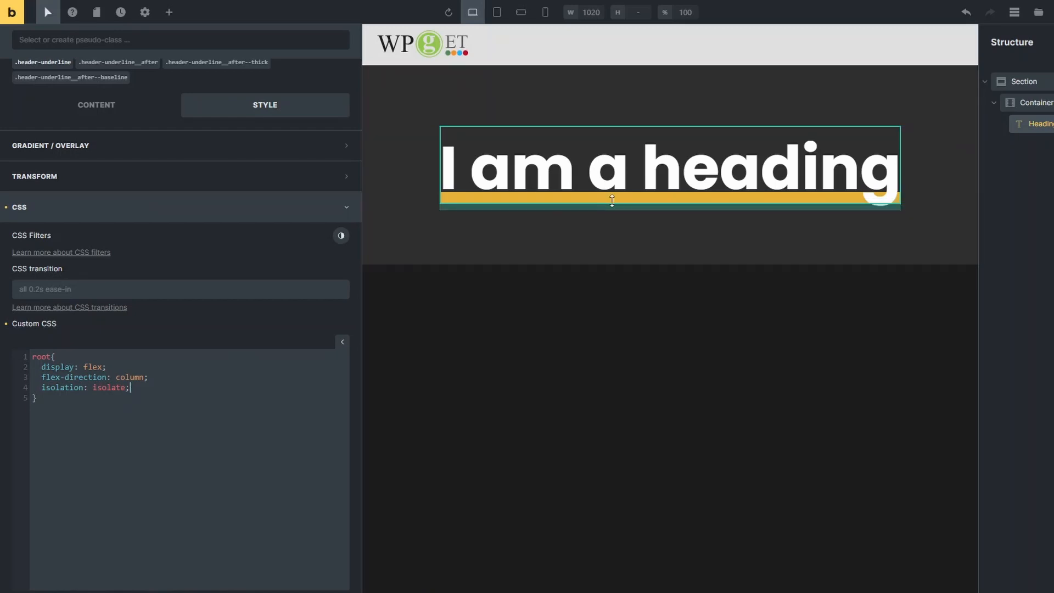
click(839, 391)
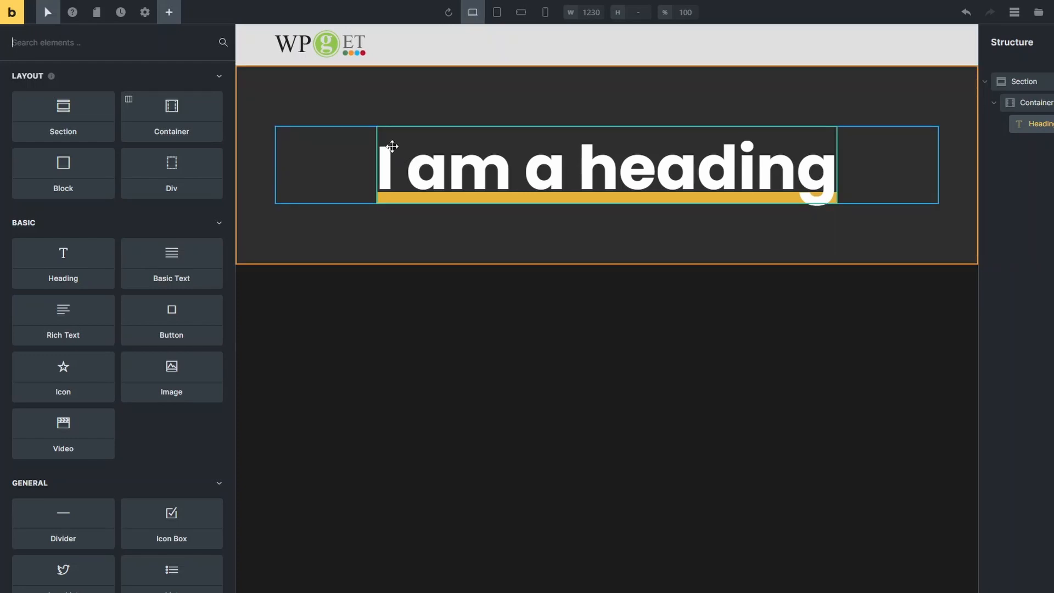
- Try a z-index of -50 on the header-underline__after class's :after pseudo-element
click(1042, 130)
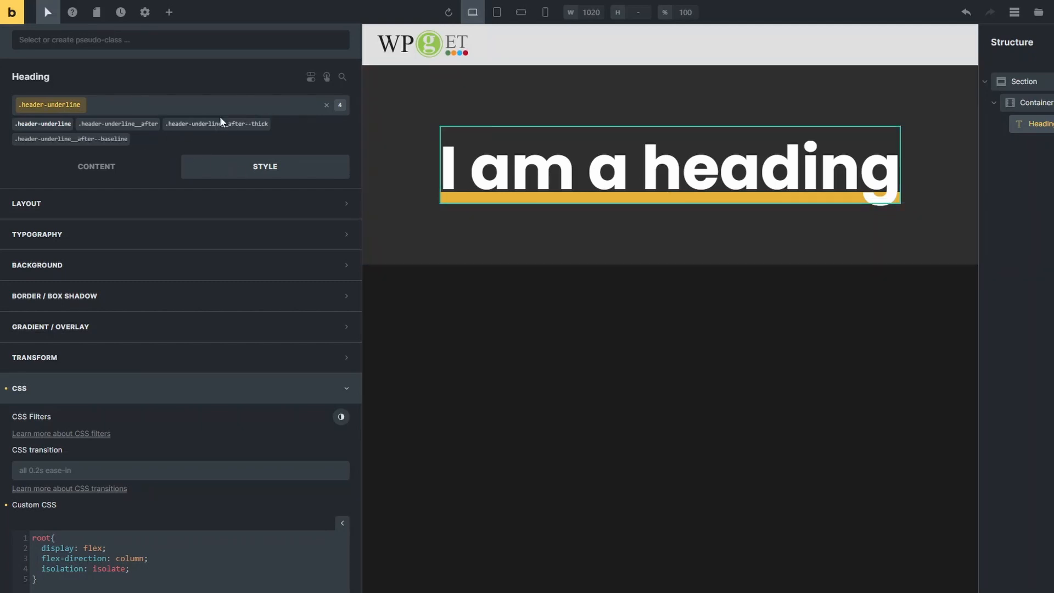
click(127, 124)
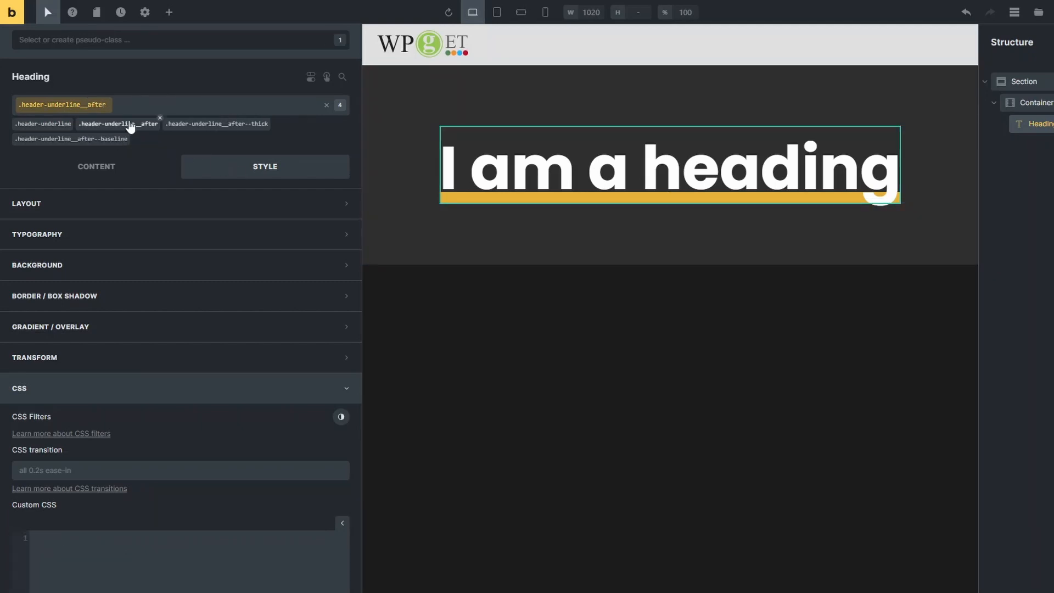
click(327, 43)
click(330, 108)
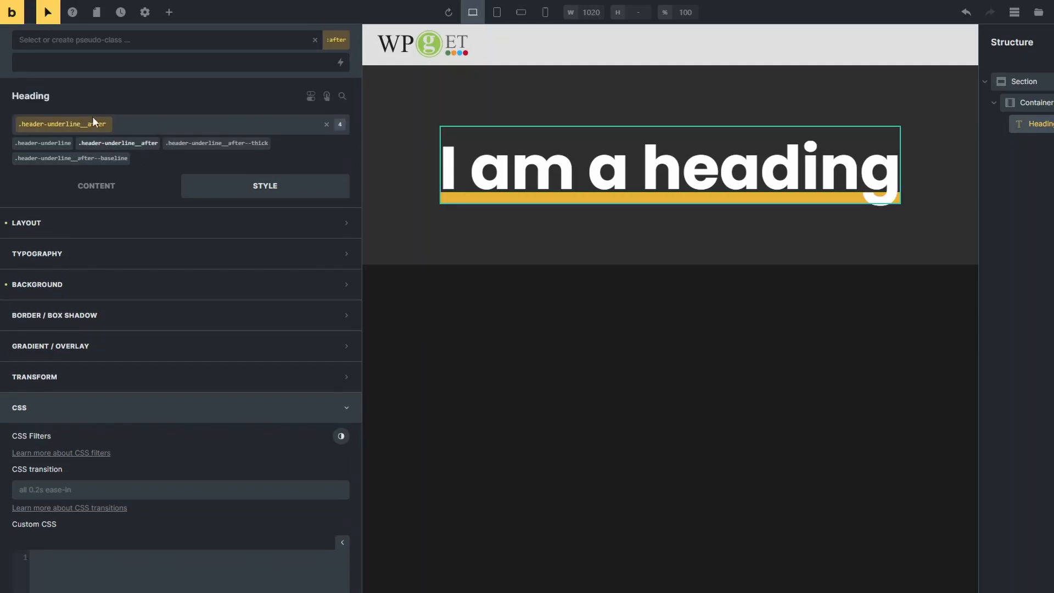
click(122, 145)
scroll(164, 291, down, 3)
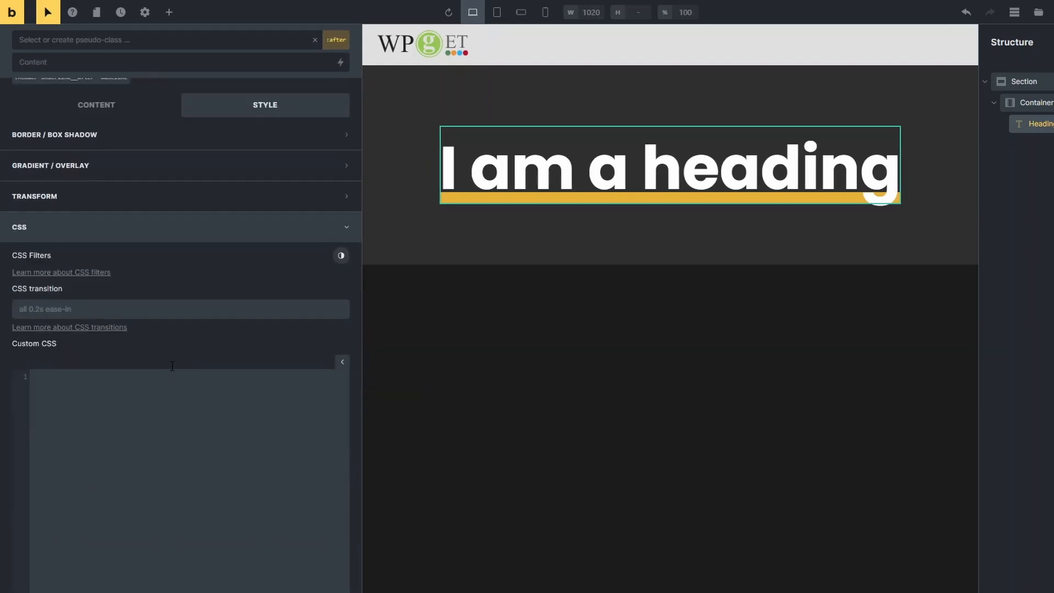
scroll(175, 362, up, 3)
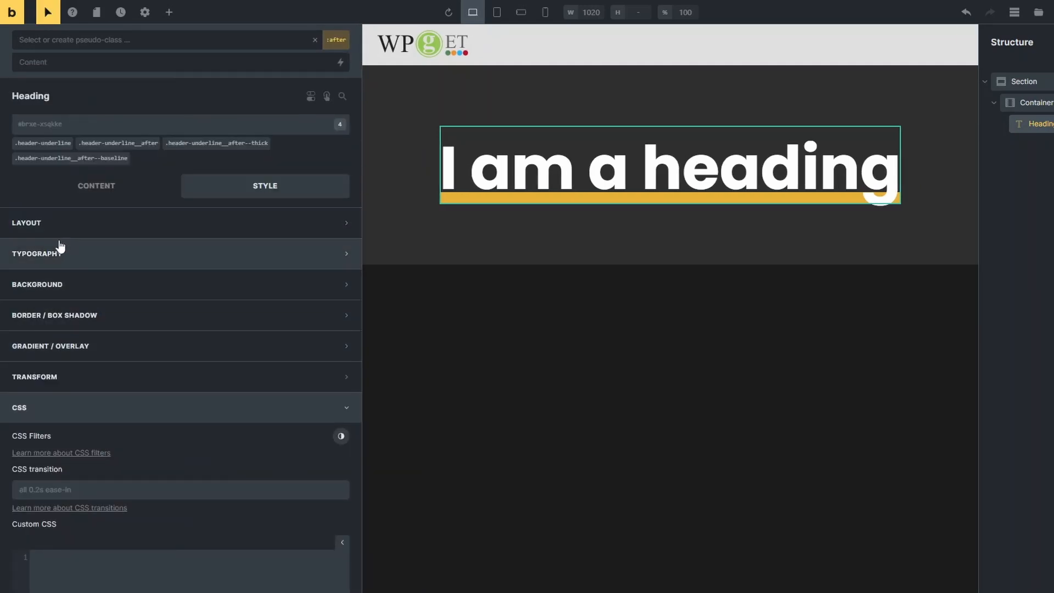
click(47, 228)
scroll(213, 356, down, 5)
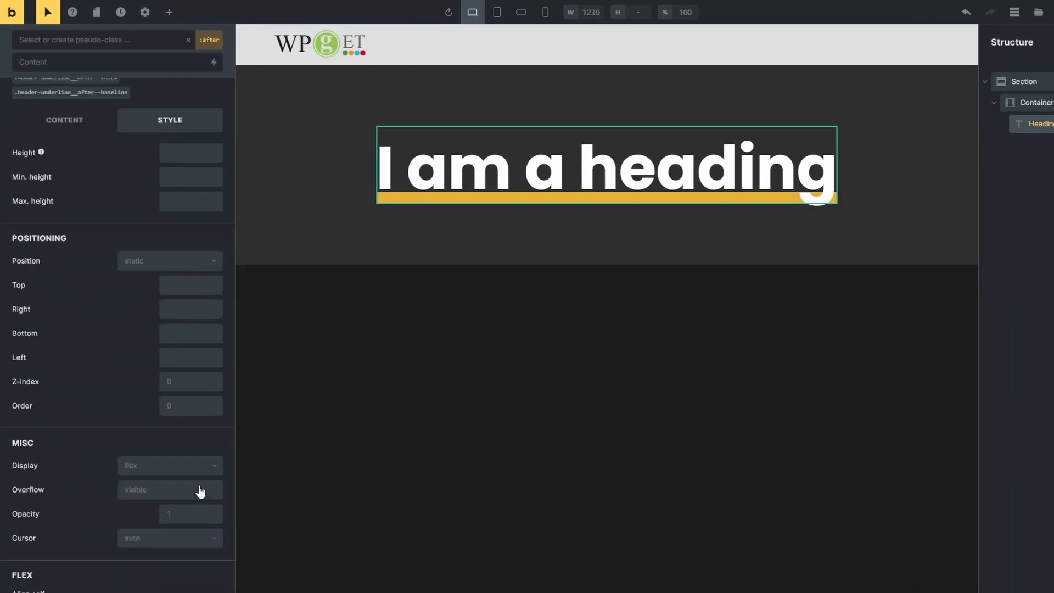
scroll(201, 490, down, 1)
scroll(193, 437, up, 6)
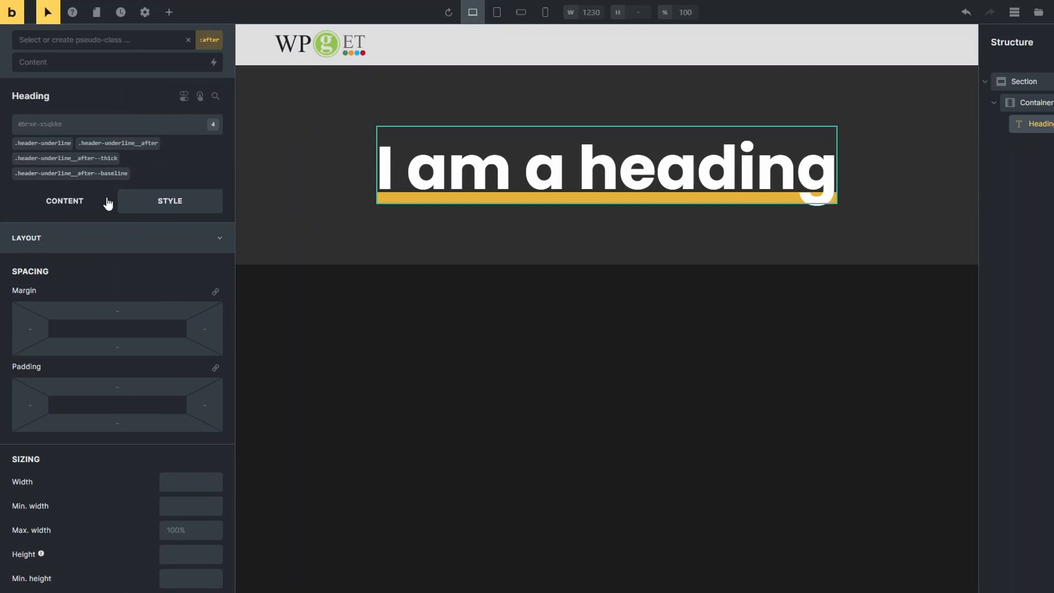
click(125, 144)
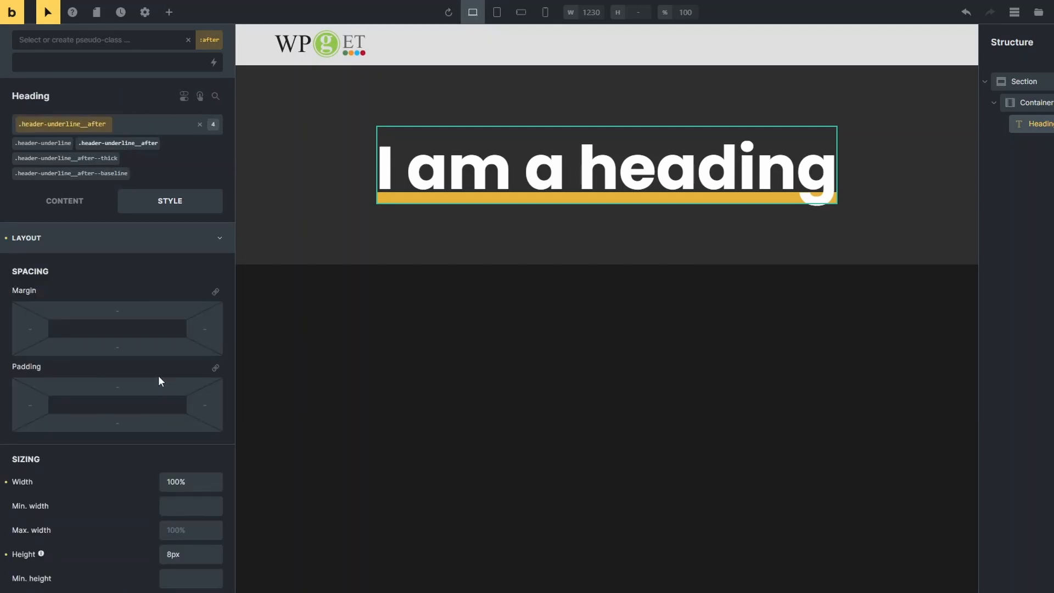
scroll(165, 384, down, 4)
click(190, 489)
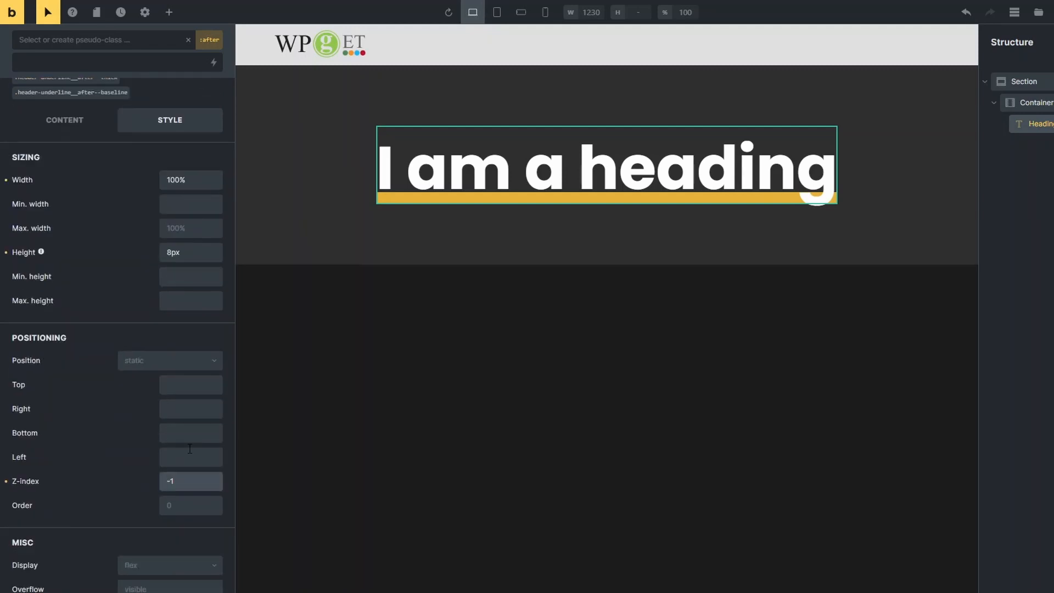
key(BackSpace)
text(50)
key(Tab)
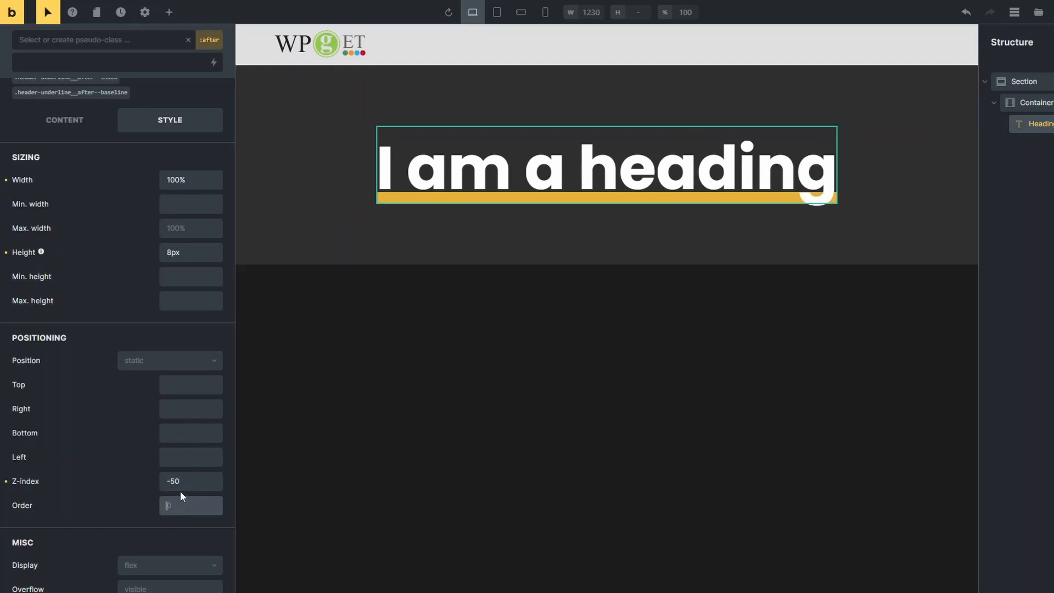
- Restore the z-index of the header-underline__after class's :after pseudo-element to -1
drag(169, 486, 190, 486)
text(1)
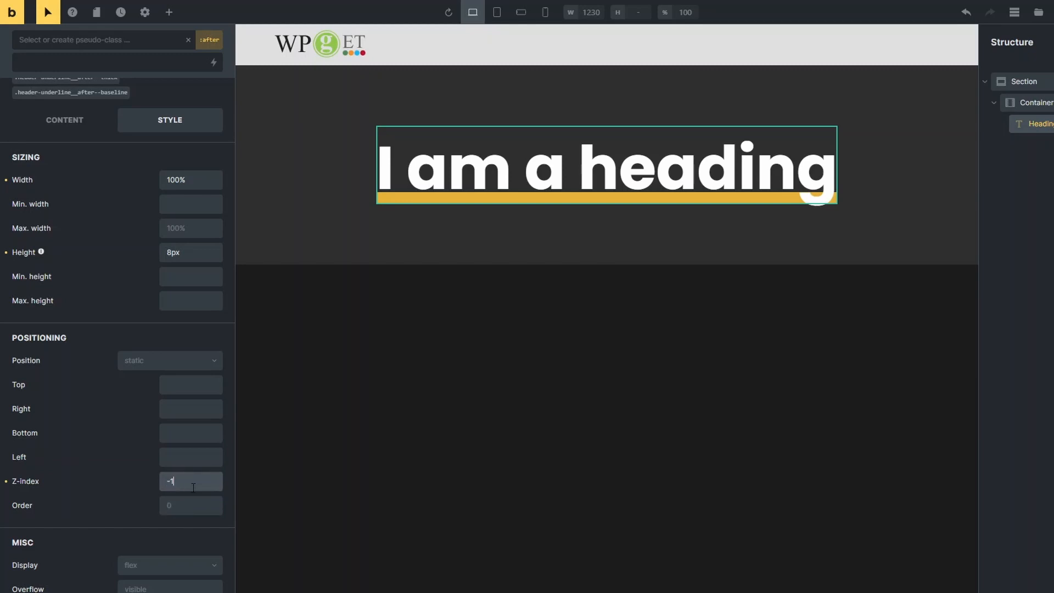
click(377, 473)
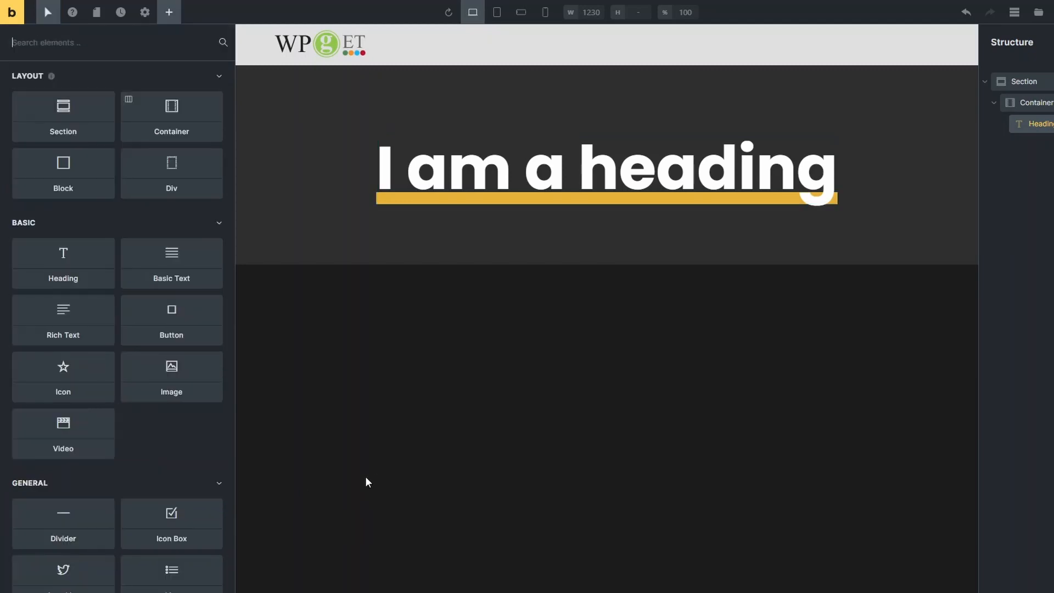
- Create another modifier class for the heading named header-underline__after--rounded, reusing the name of the thick modifier class
click(462, 193)
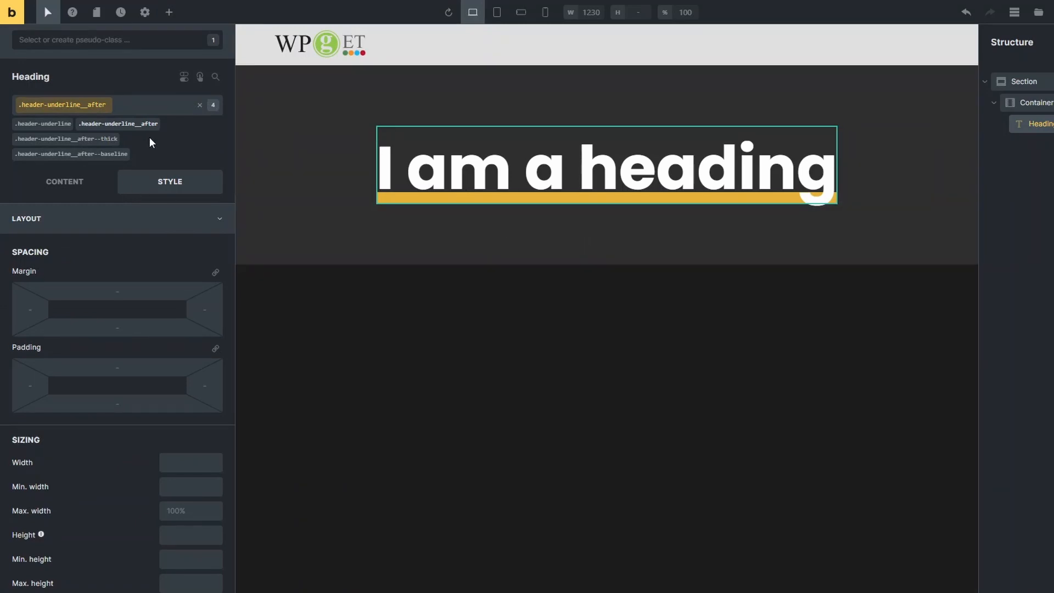
click(101, 147)
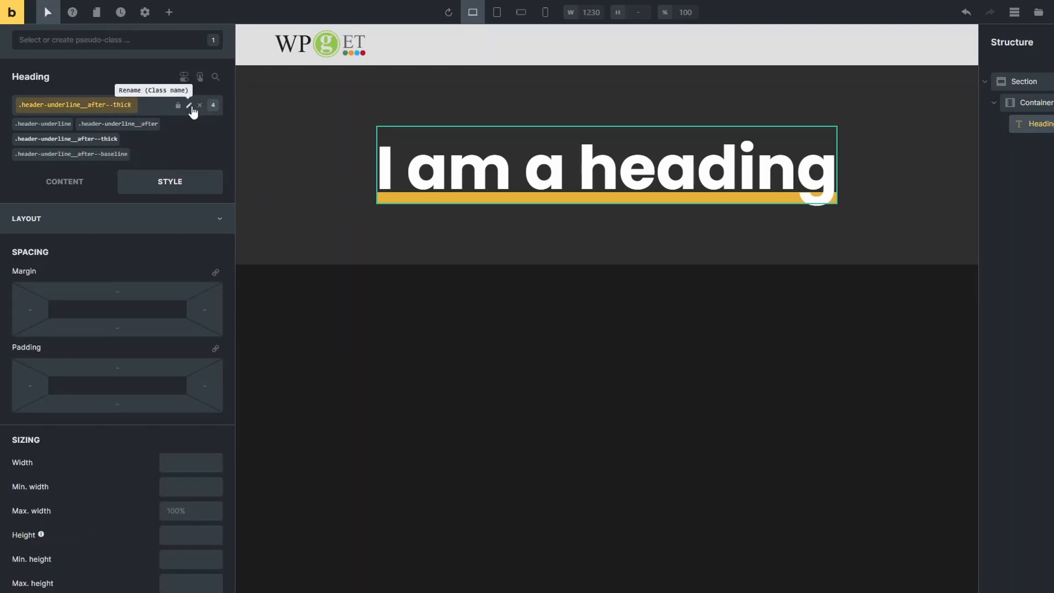
click(189, 106)
drag(141, 106, 8, 111)
key(ctrl+c)
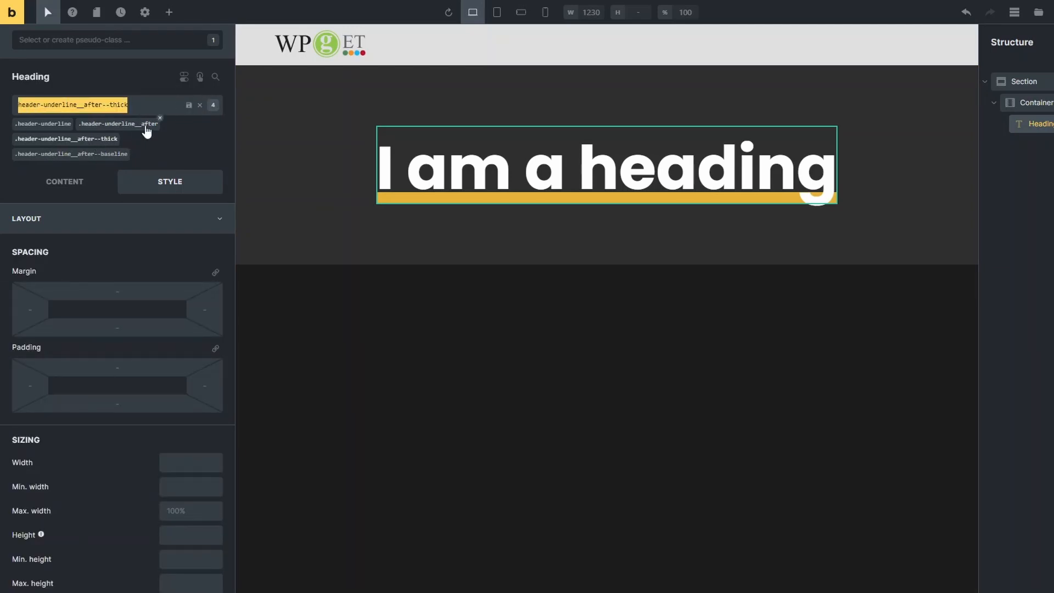
click(200, 105)
click(140, 104)
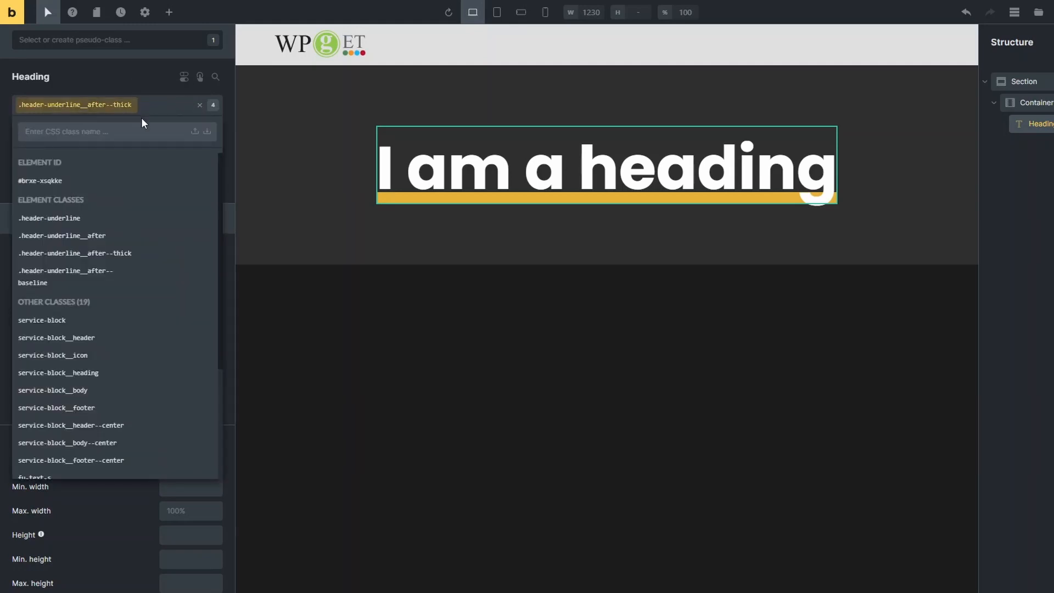
drag(114, 132, 130, 132)
text(rounded)
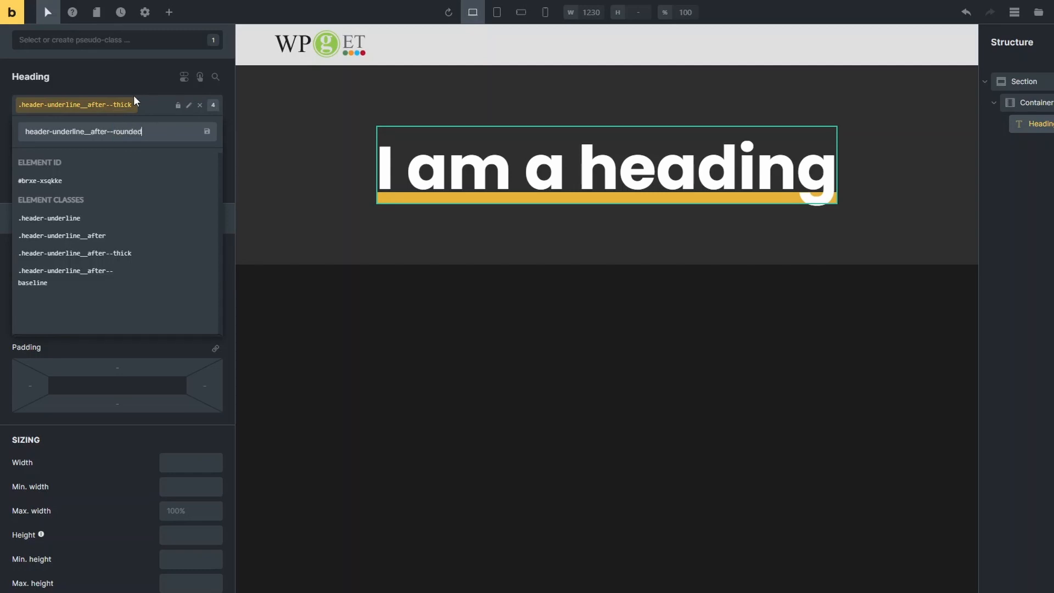
key(Return)
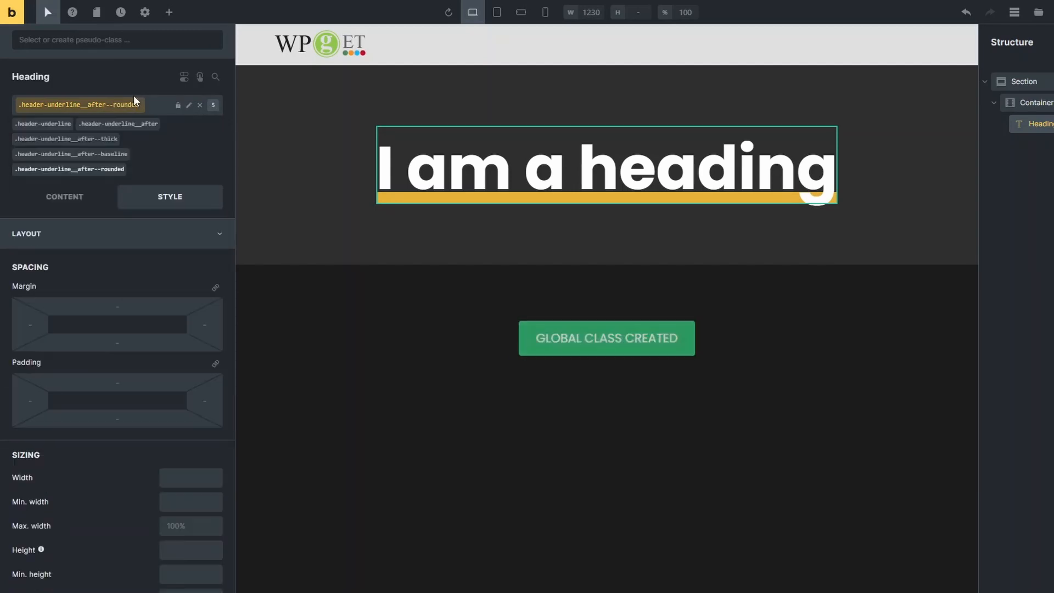
- Give the header-underline__after--rounded class's :after pseudo-element a linked border radius of 10px on all four corners
click(173, 43)
click(60, 110)
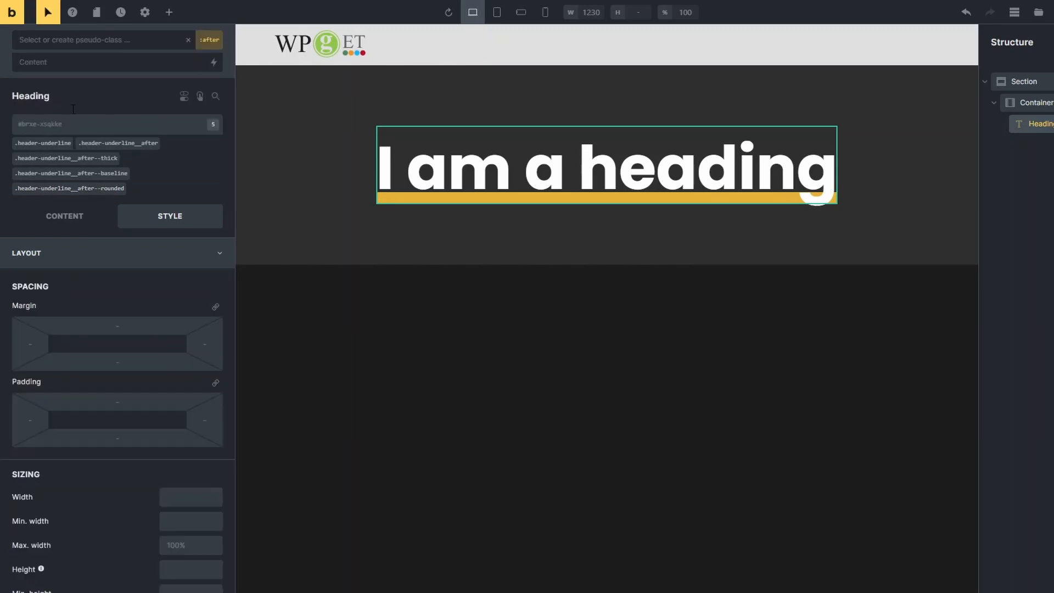
click(95, 192)
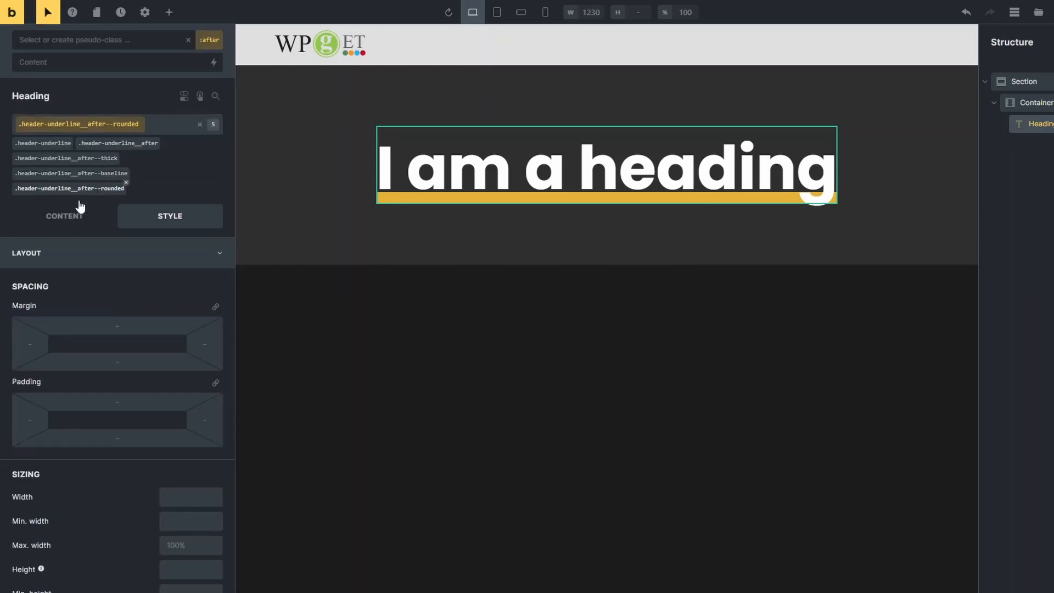
click(85, 259)
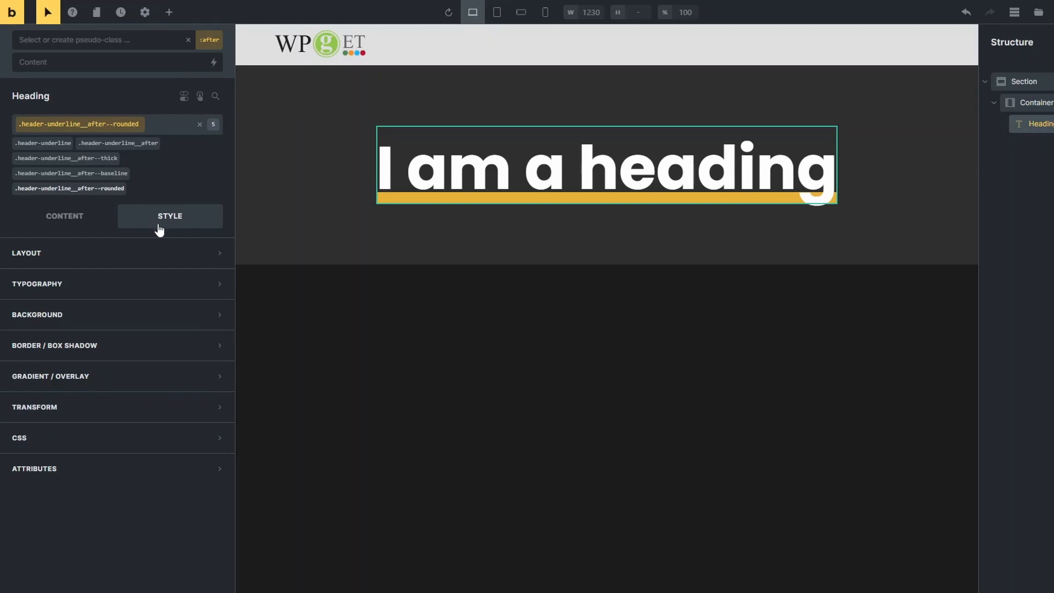
click(89, 351)
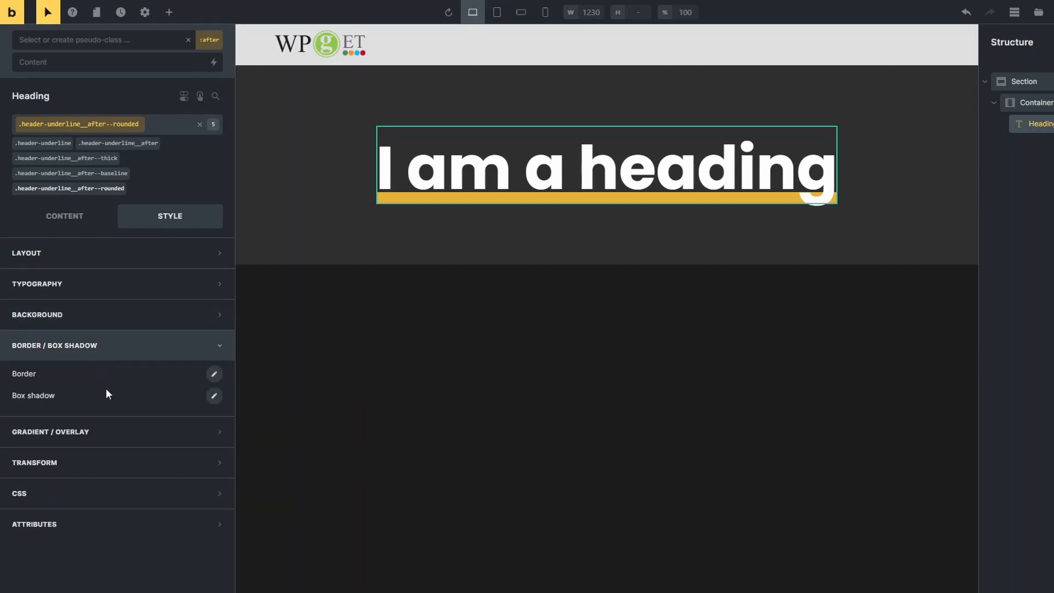
click(214, 375)
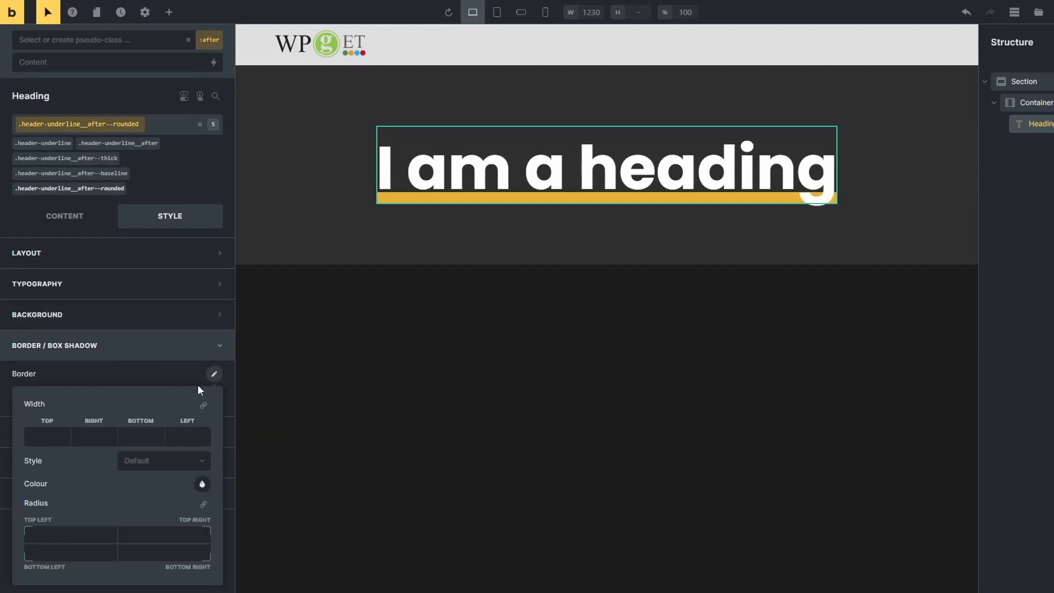
click(204, 505)
click(55, 535)
text(10px)
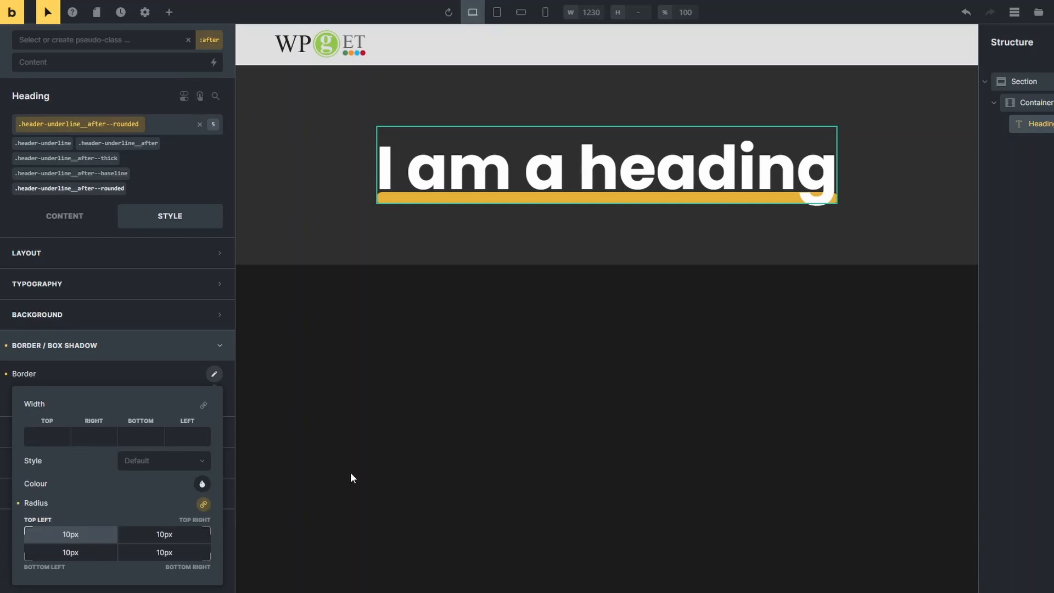
click(591, 425)
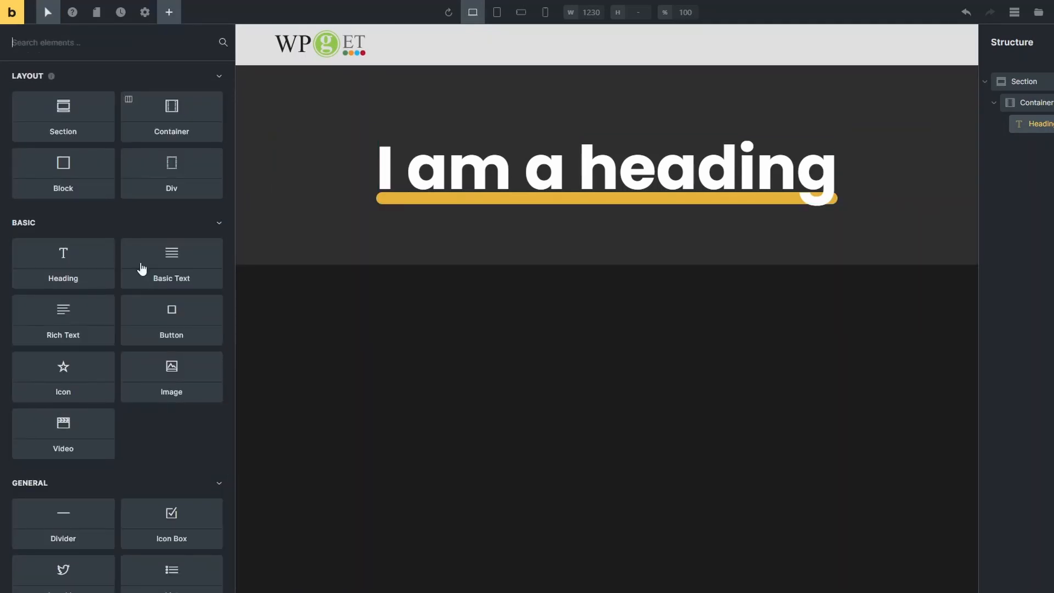
- Remove the header-underline__after--rounded class from the heading
click(425, 169)
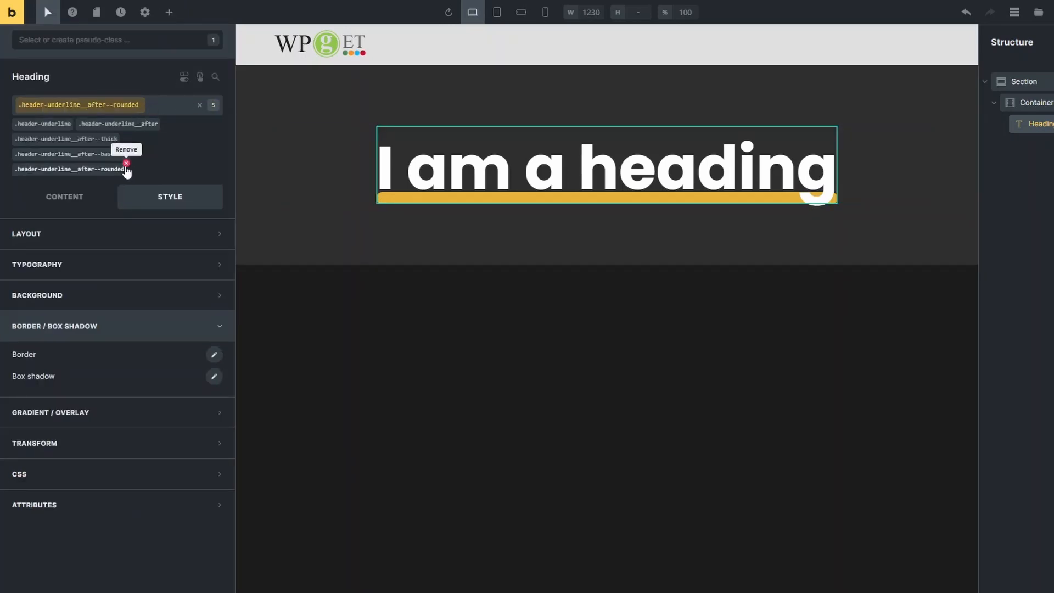
click(126, 164)
click(454, 320)
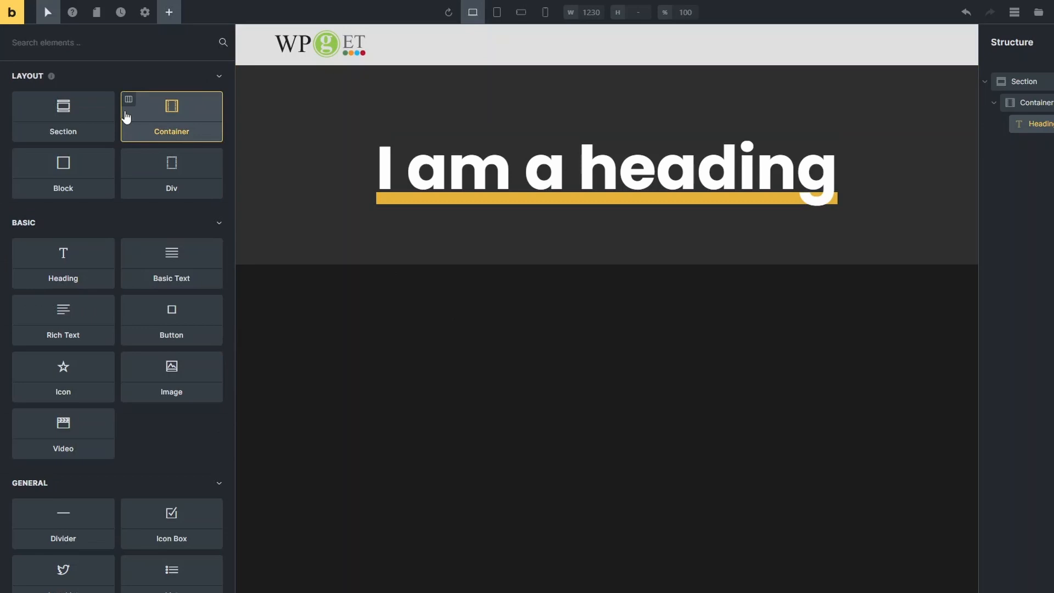
- Reapply the existing header-underline__after--rounded class to the heading
click(418, 154)
click(141, 112)
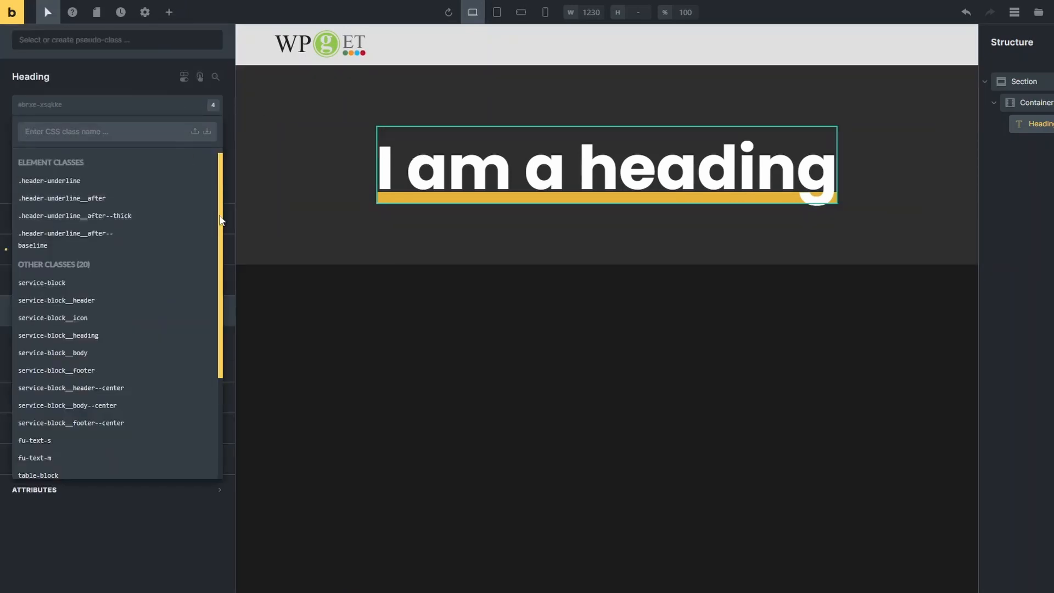
drag(221, 217, 237, 345)
click(154, 477)
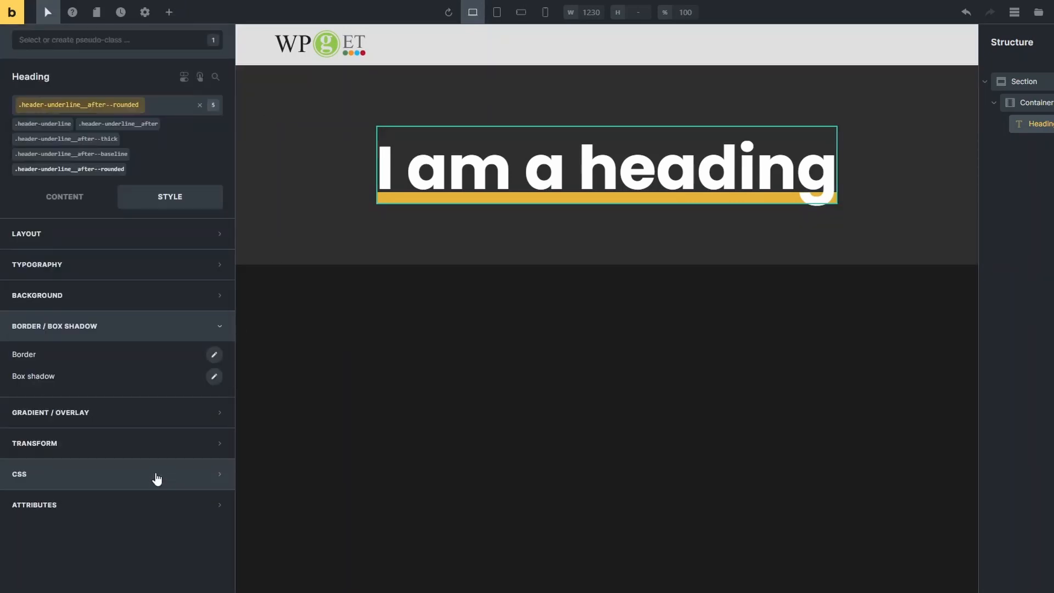
click(460, 445)
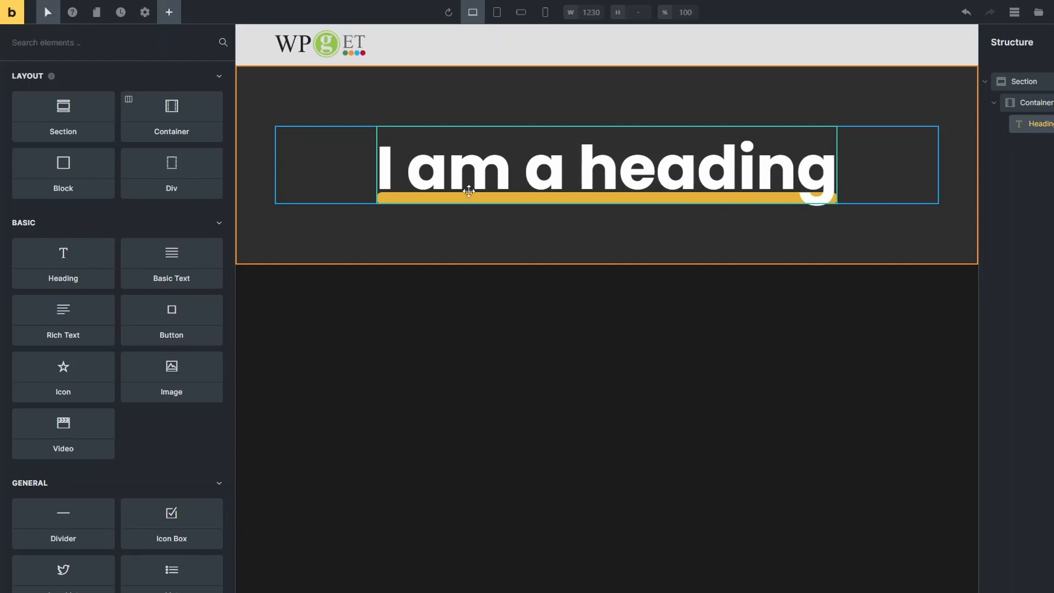
- Create another modifier class for the heading named header-underline__after--70w, reusing the copied thick modifier class name
click(538, 199)
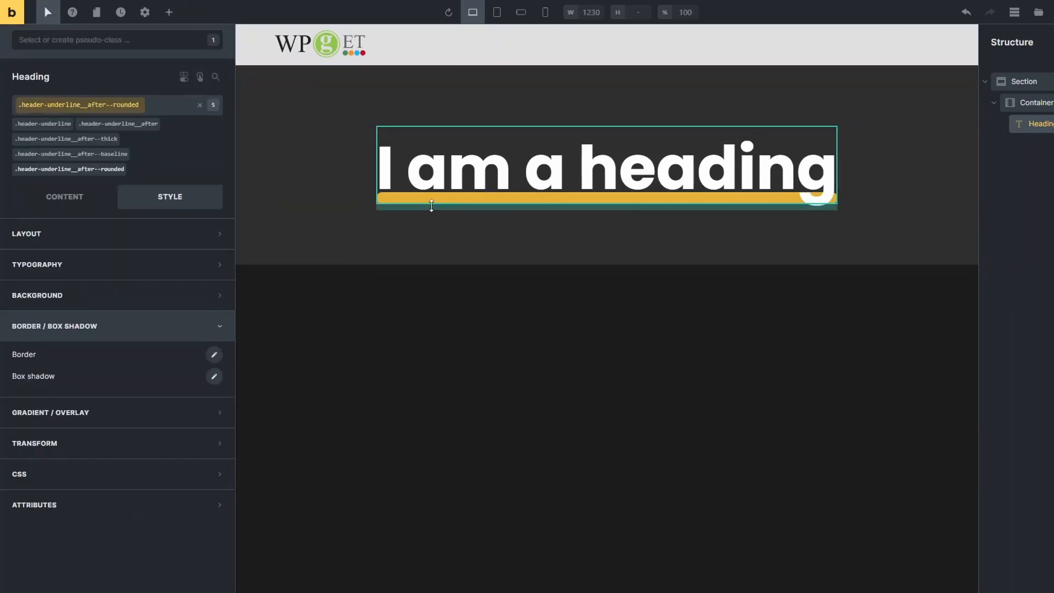
click(151, 106)
key(ctrl+v)
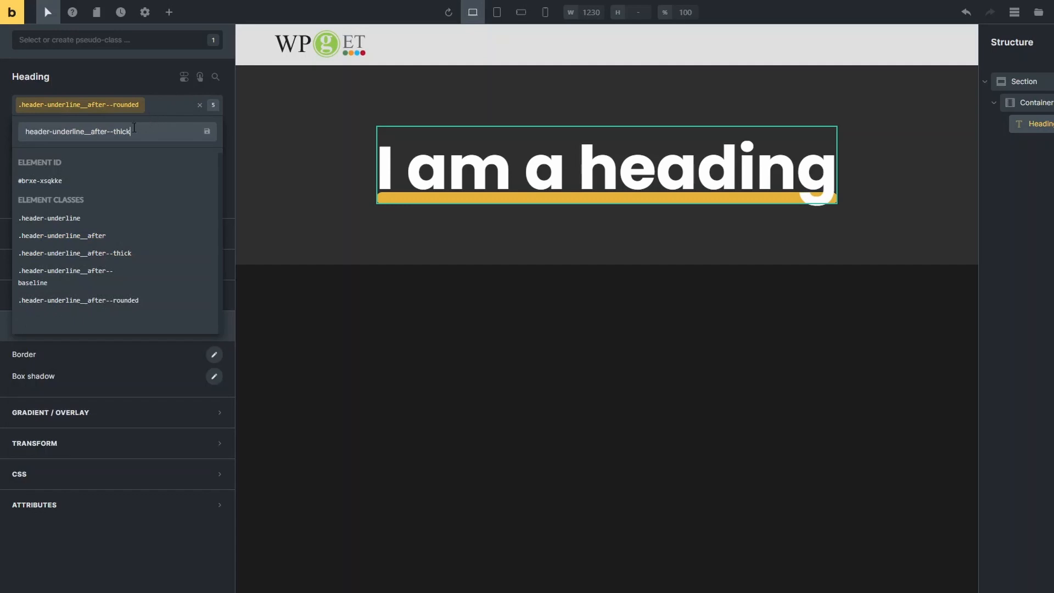
drag(113, 134, 148, 132)
text(70w)
key(Return)
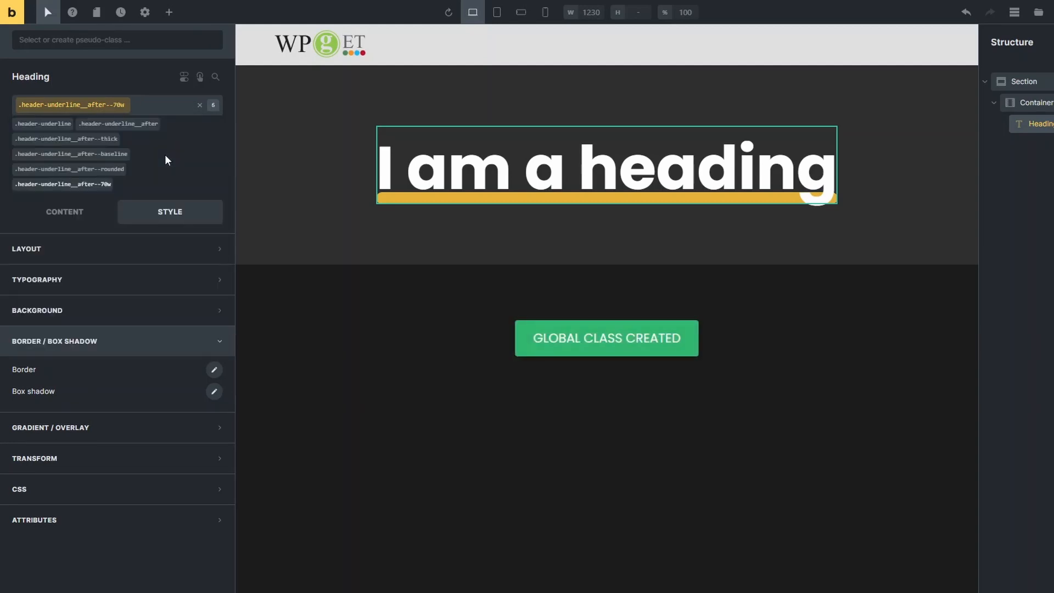
- Set the width of the header-underline__after--70w class's :after pseudo-element to 70%
click(66, 40)
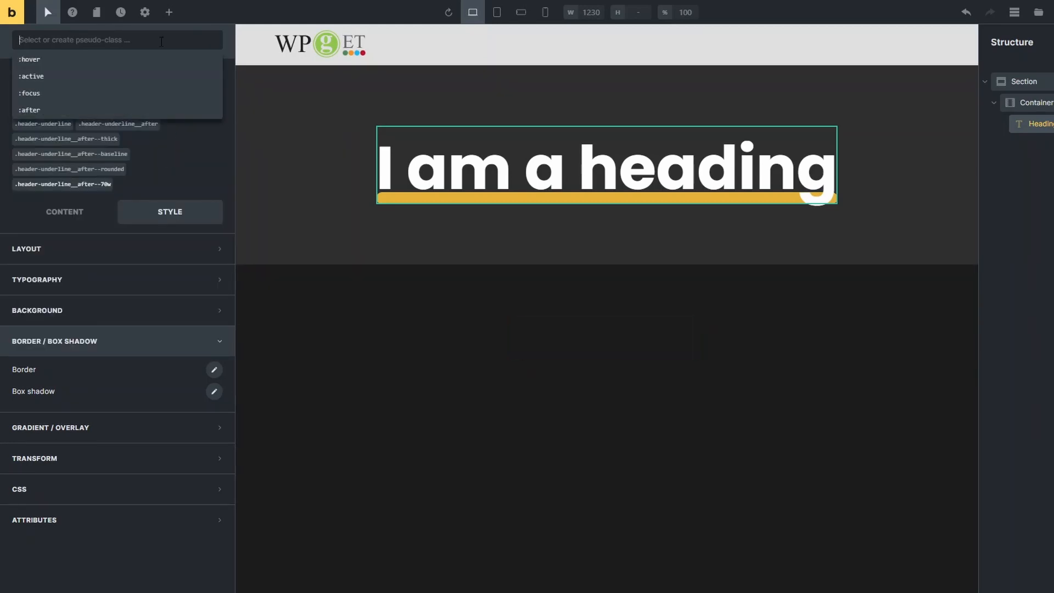
click(63, 112)
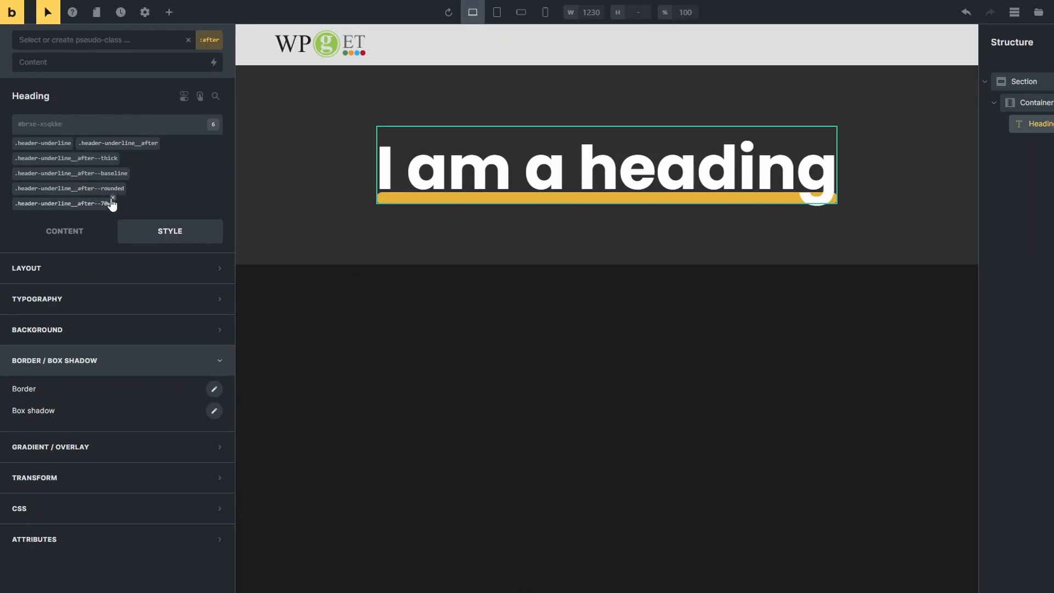
click(88, 204)
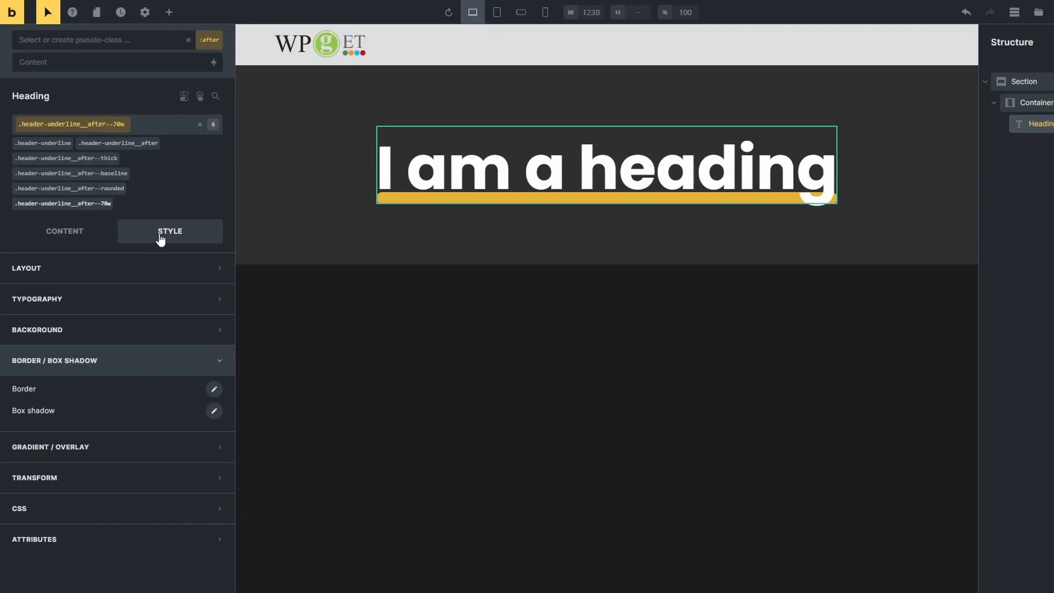
click(84, 269)
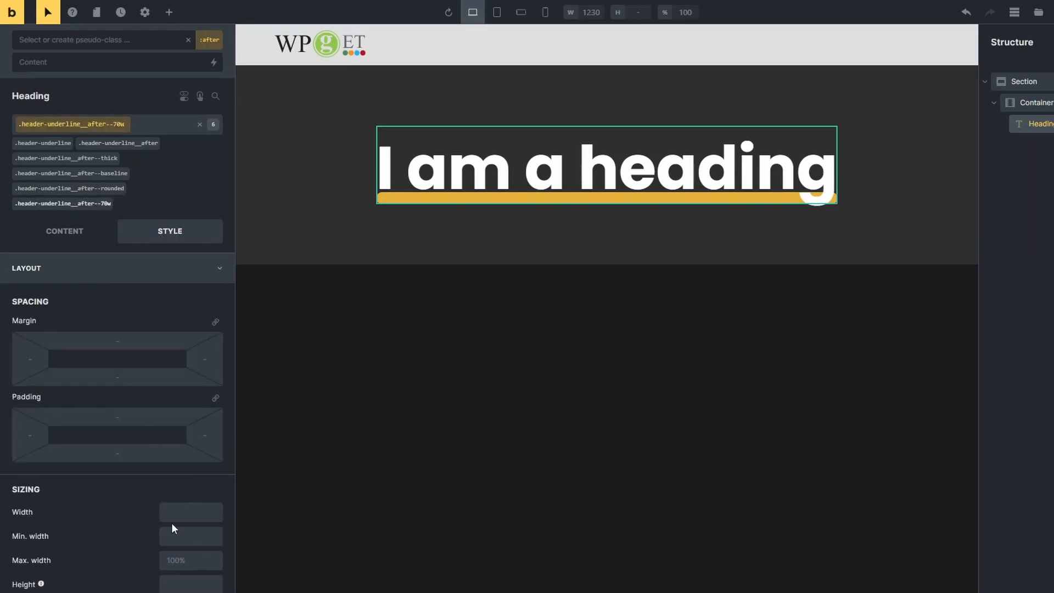
click(171, 519)
text(70%)
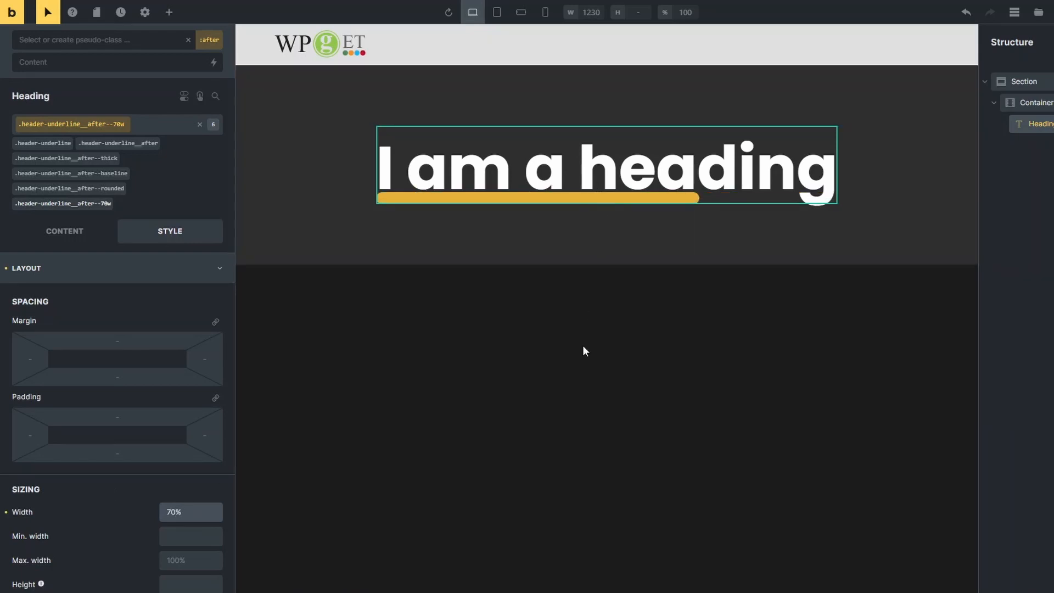
- Create a modifier class for the heading named header-underline__after--end
click(145, 125)
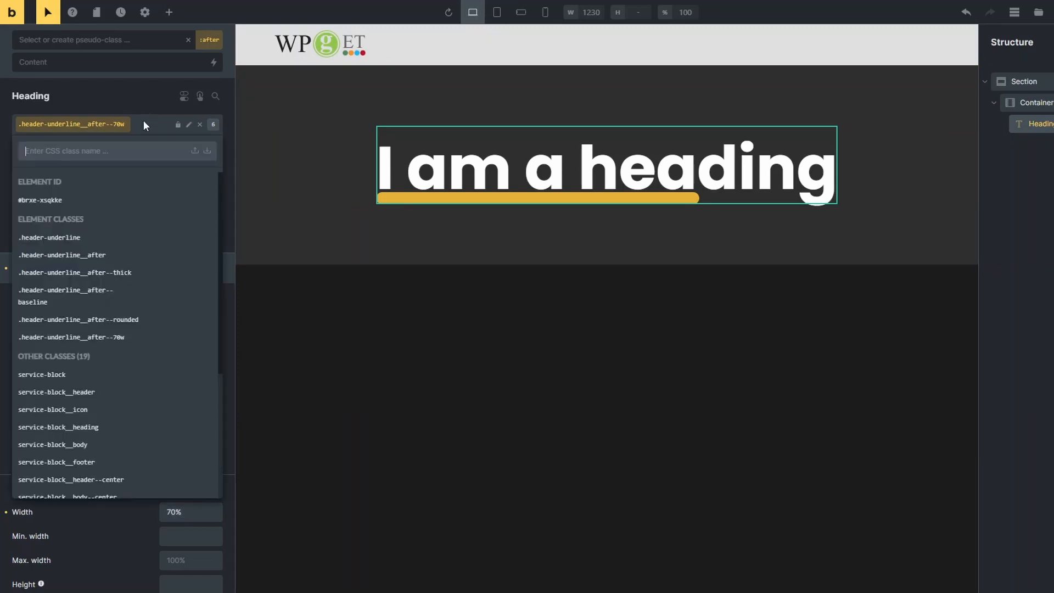
text(header-underline__after--t)
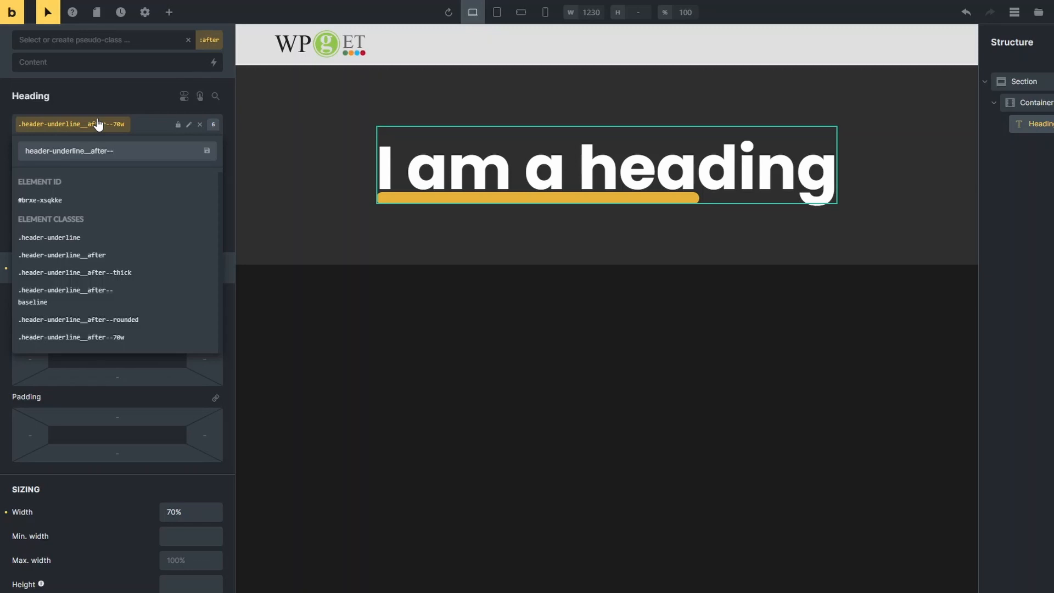
text(nd)
key(Return)
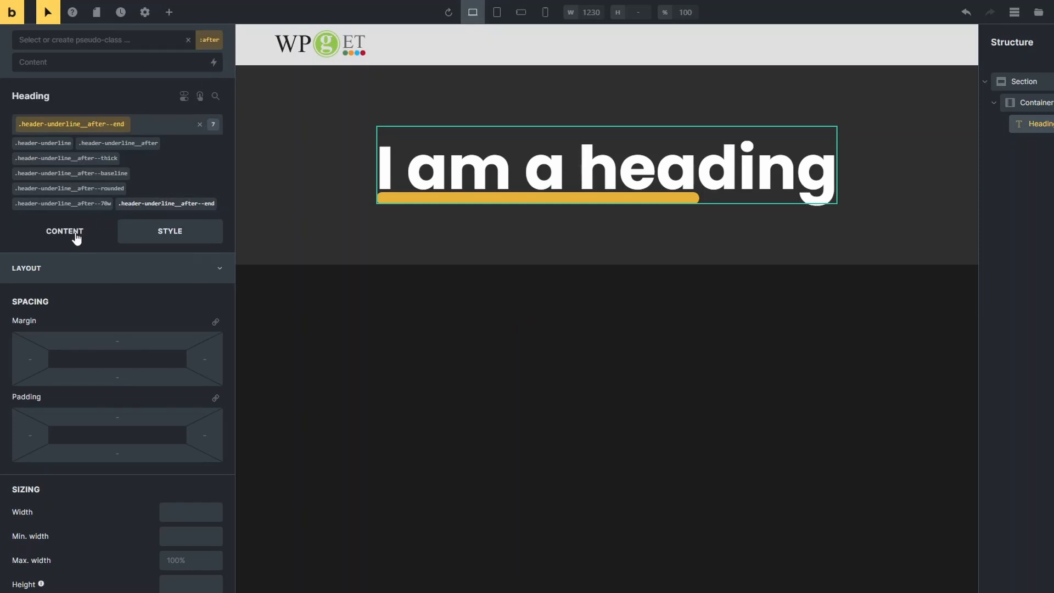
- Set the self-alignment of the header-underline__after--end class's :after pseudo-element to End
scroll(163, 424, down, 4)
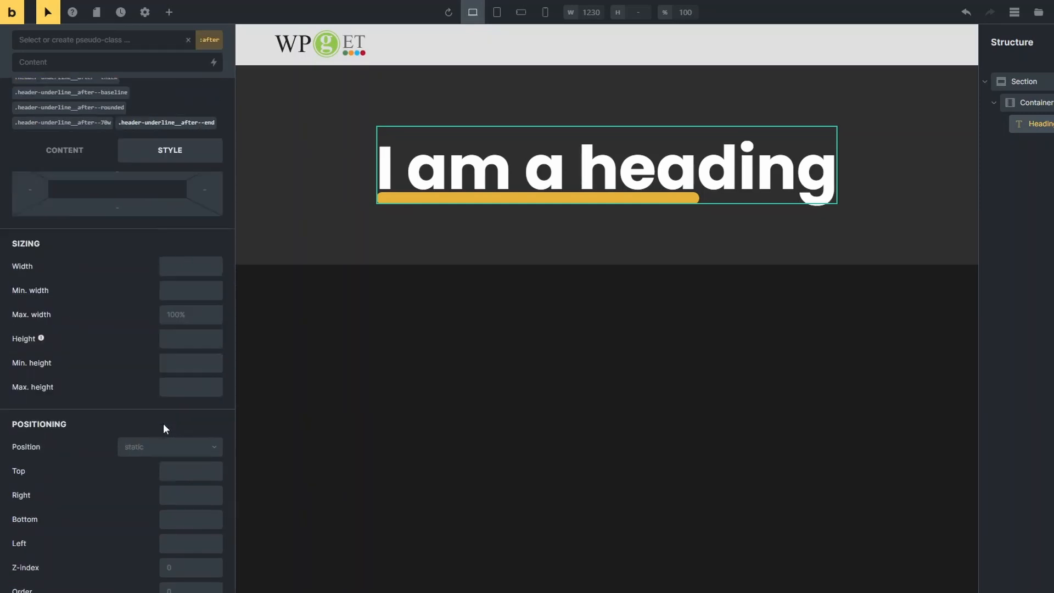
scroll(163, 423, down, 6)
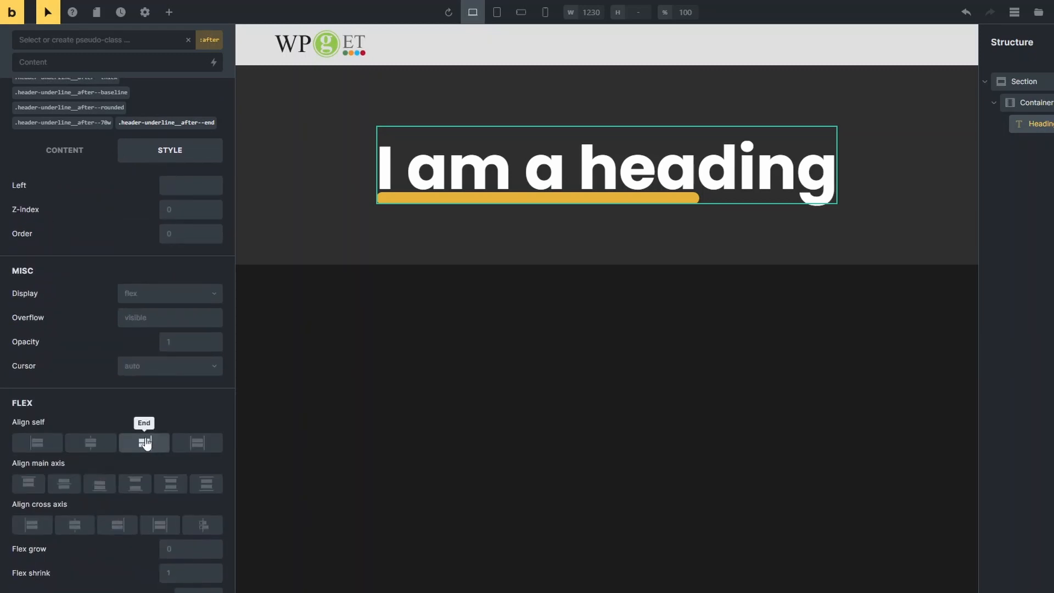
click(144, 443)
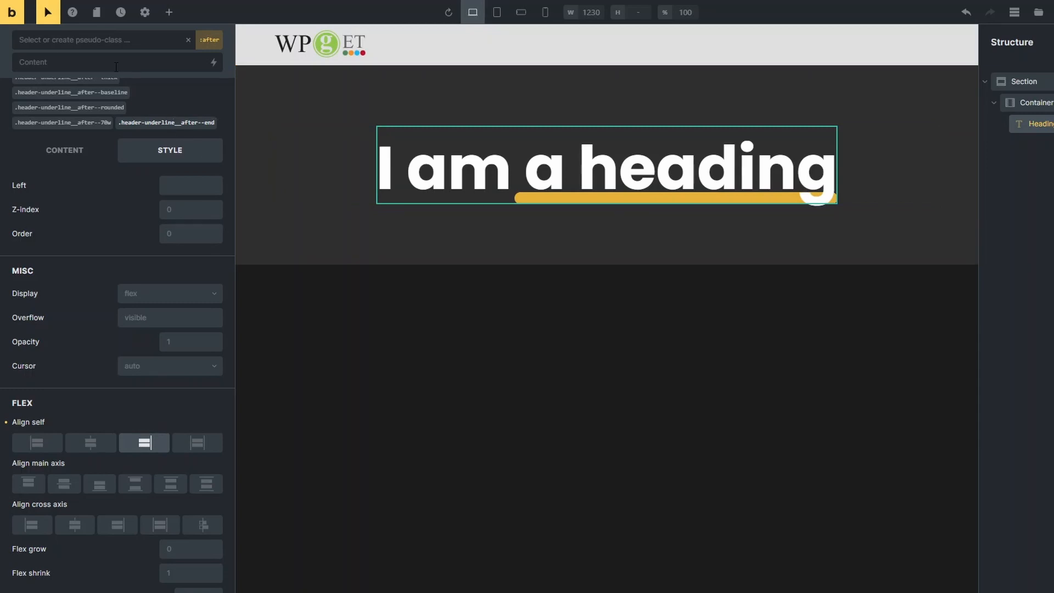
- Create a modifier class for the heading named header-underline__after--center, adapting the copied thick modifier class name
scroll(164, 113, up, 5)
scroll(153, 113, up, 2)
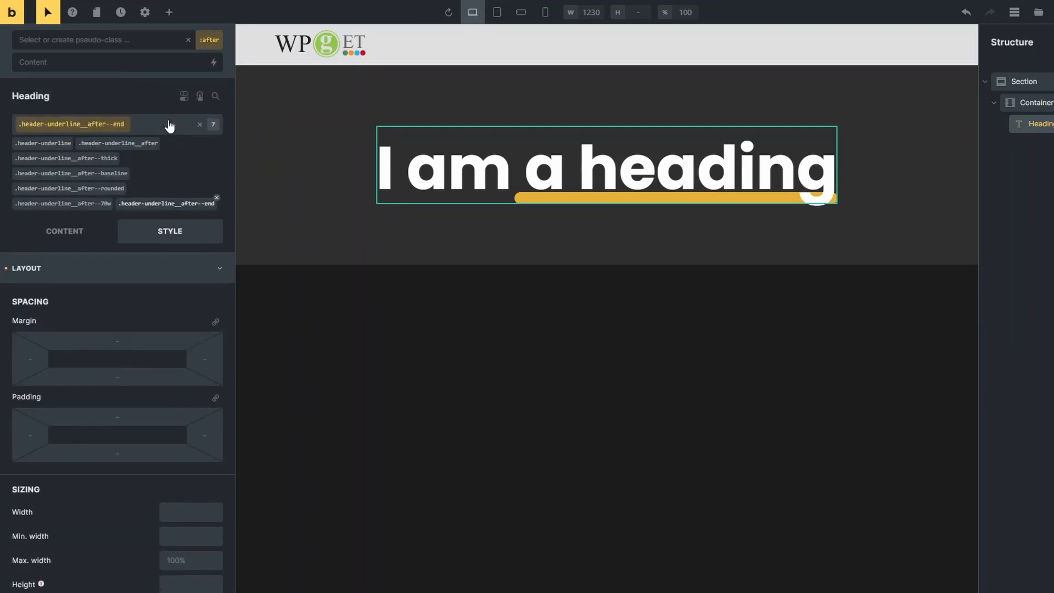
click(140, 119)
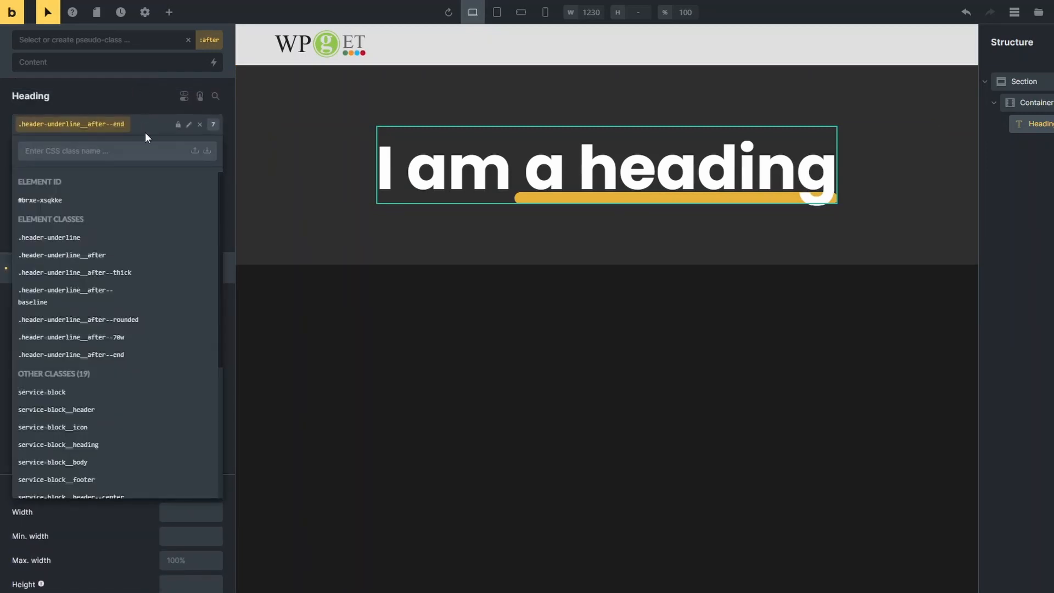
text(header-underline__after--thick)
key(BackSpace)
key(BackSpace)
key(BackSpace)
key(BackSpace)
key(BackSpace)
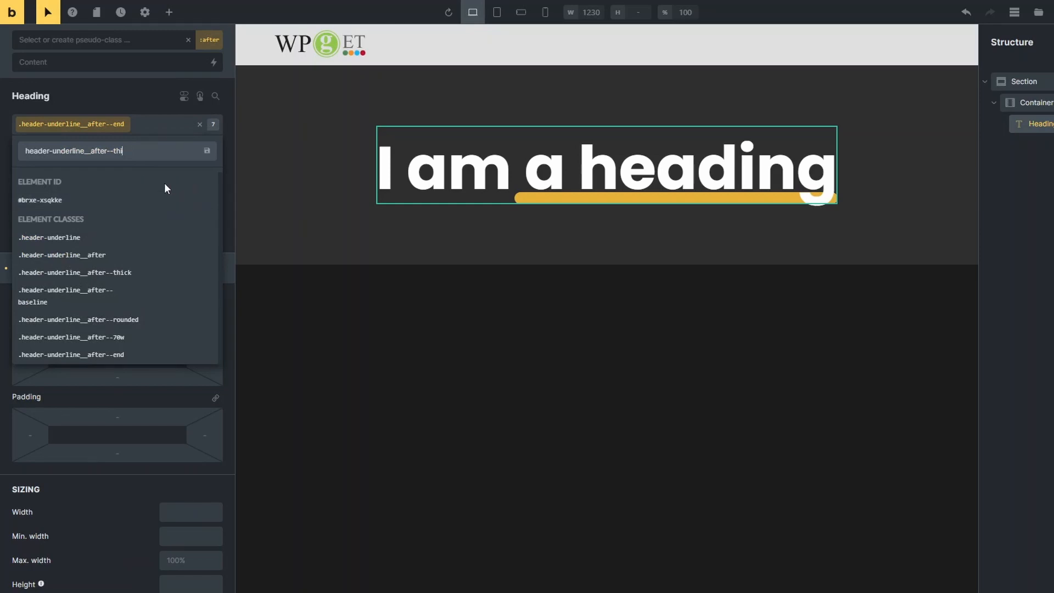
text(center)
key(Return)
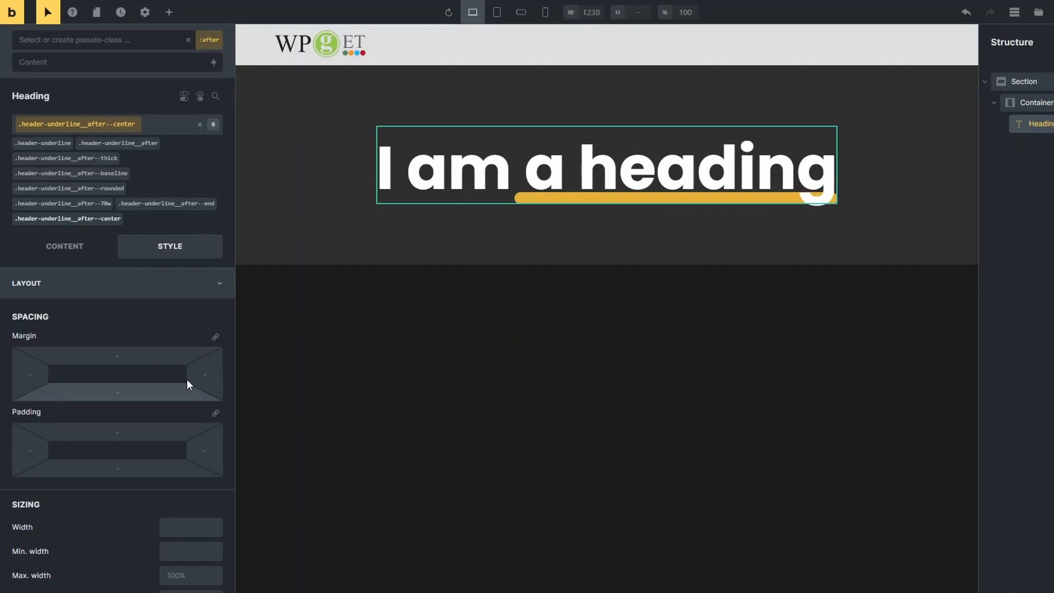
- Remove the header-underline__after--end class from the heading
scroll(156, 442, down, 3)
scroll(155, 446, down, 1)
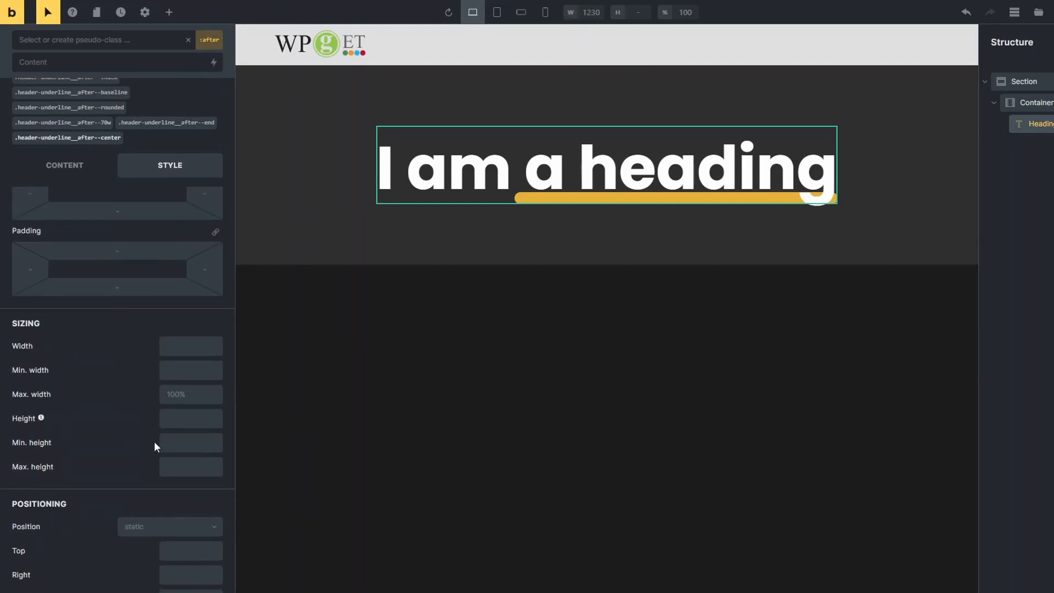
click(218, 118)
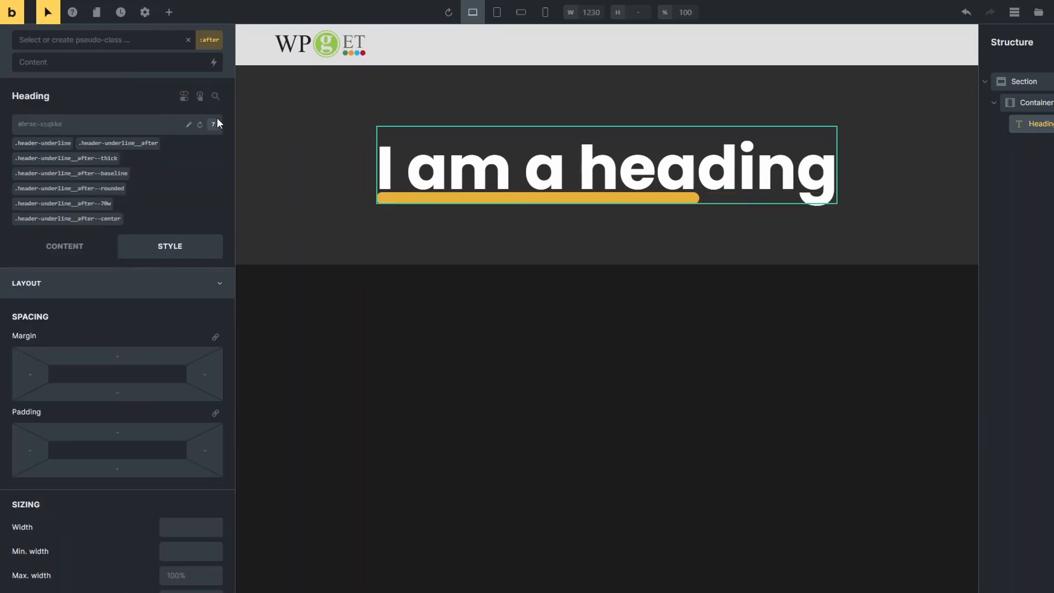
- Set the self-alignment of the header-underline__after--center class's :after pseudo-element to Center
click(113, 218)
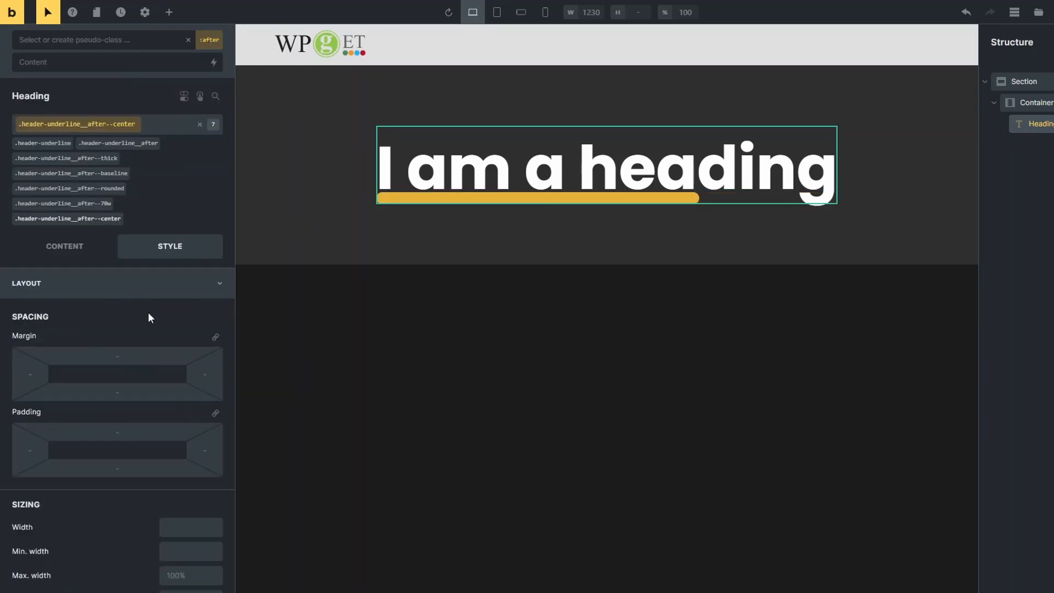
scroll(159, 384, down, 5)
scroll(151, 488, down, 8)
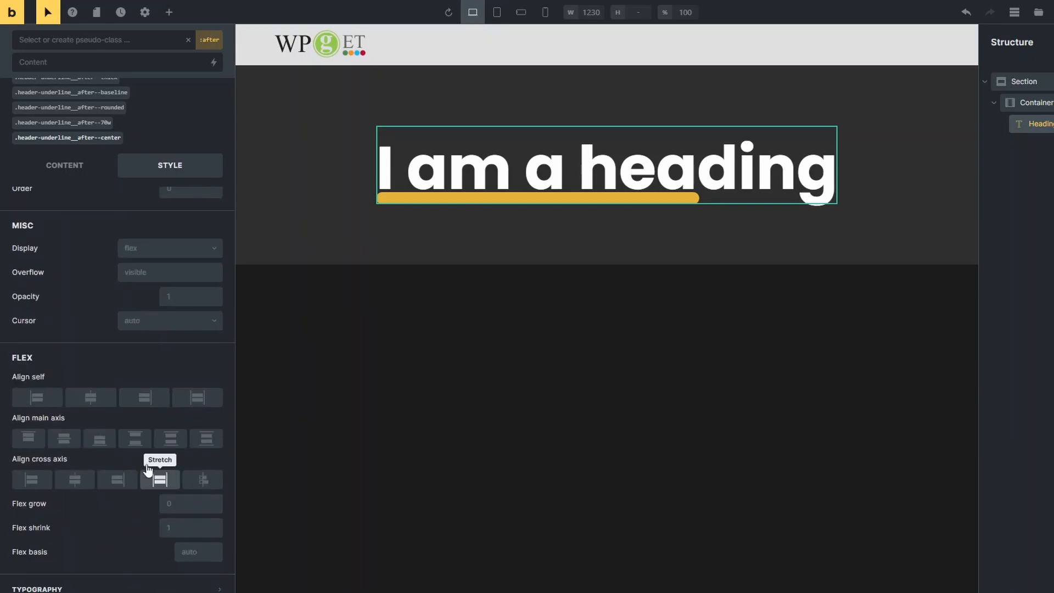
click(90, 399)
click(357, 360)
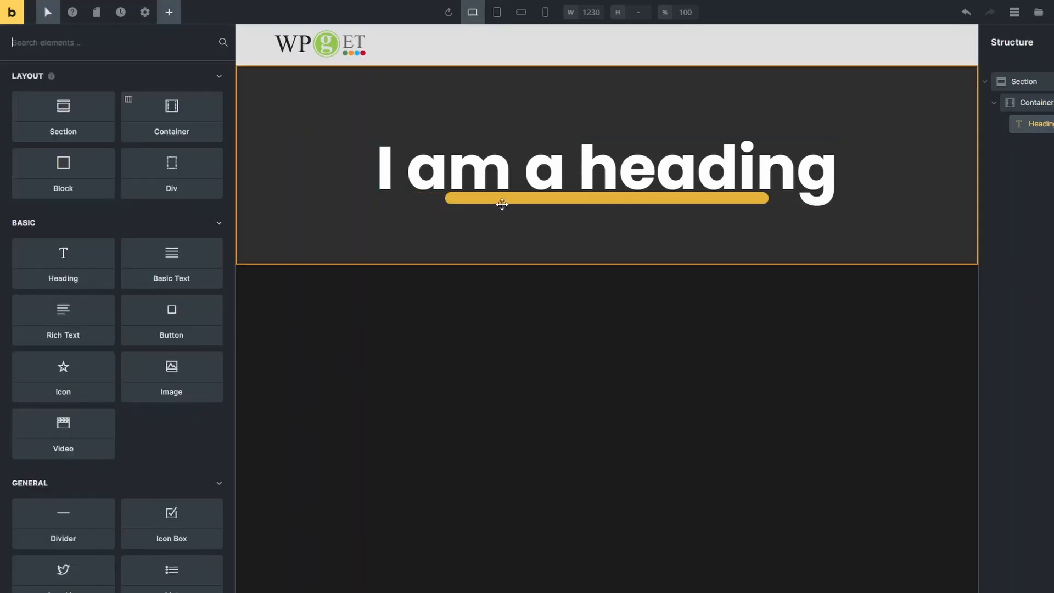
- Reapply the existing header-underline__after--end class to the heading
click(505, 189)
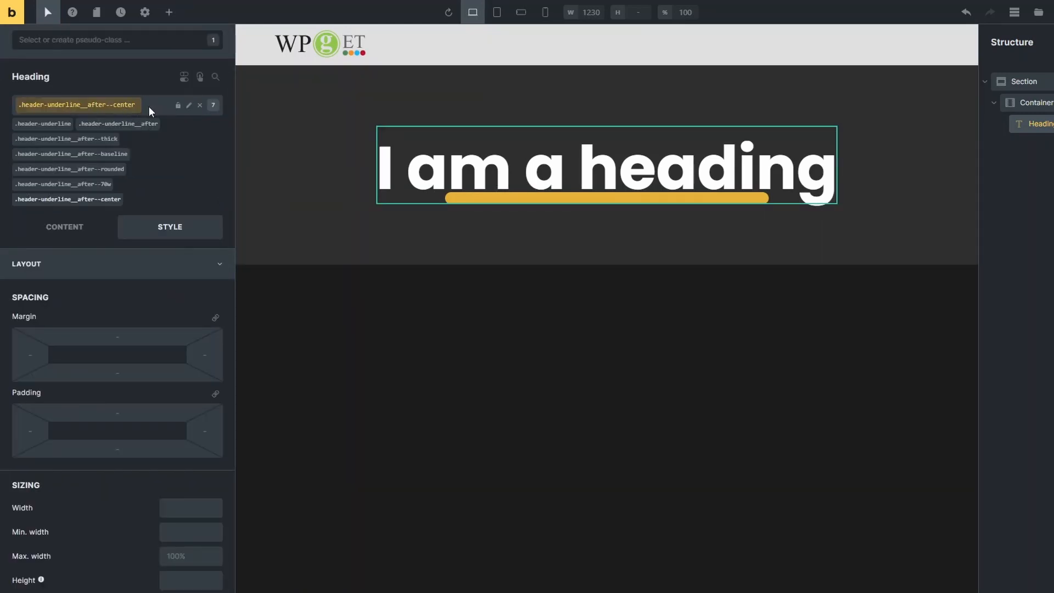
click(121, 199)
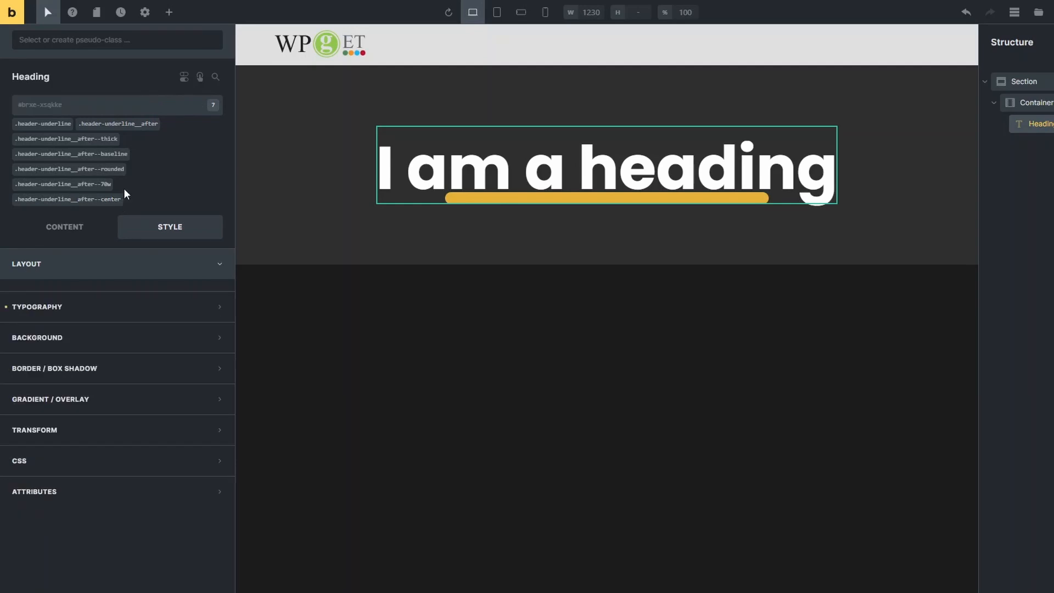
click(121, 103)
scroll(165, 357, down, 8)
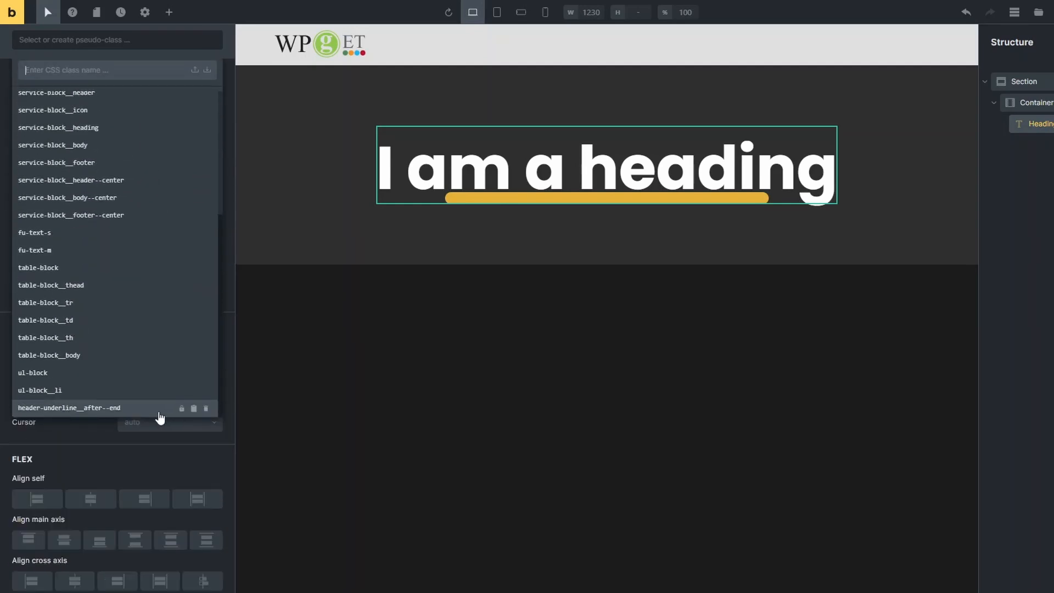
click(122, 408)
click(624, 324)
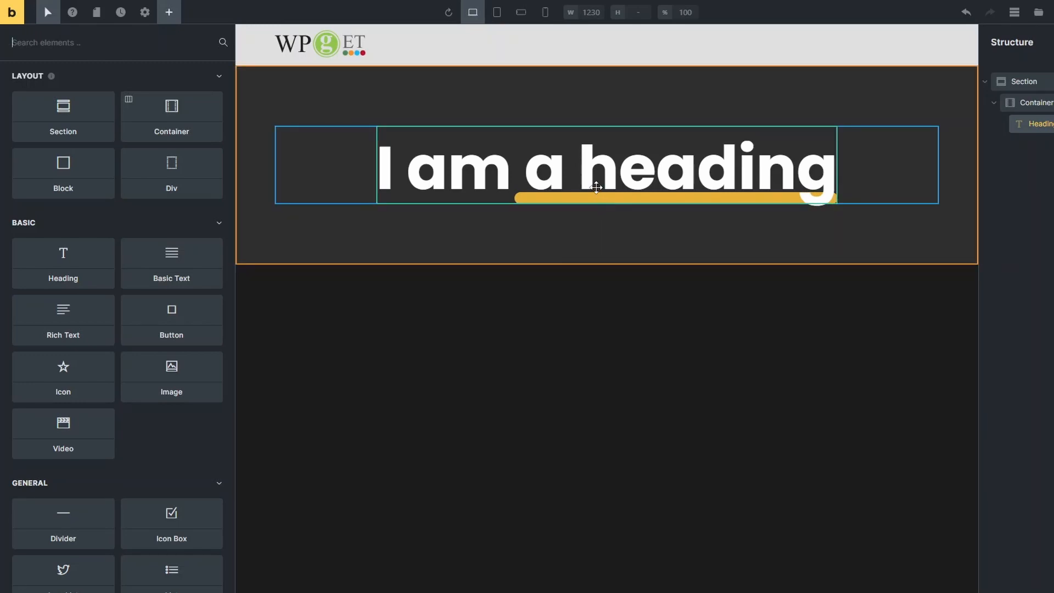
- Create a block-level modifier class for the heading named header-underline--outline, replacing the __after--thick part of the copied class name
click(614, 182)
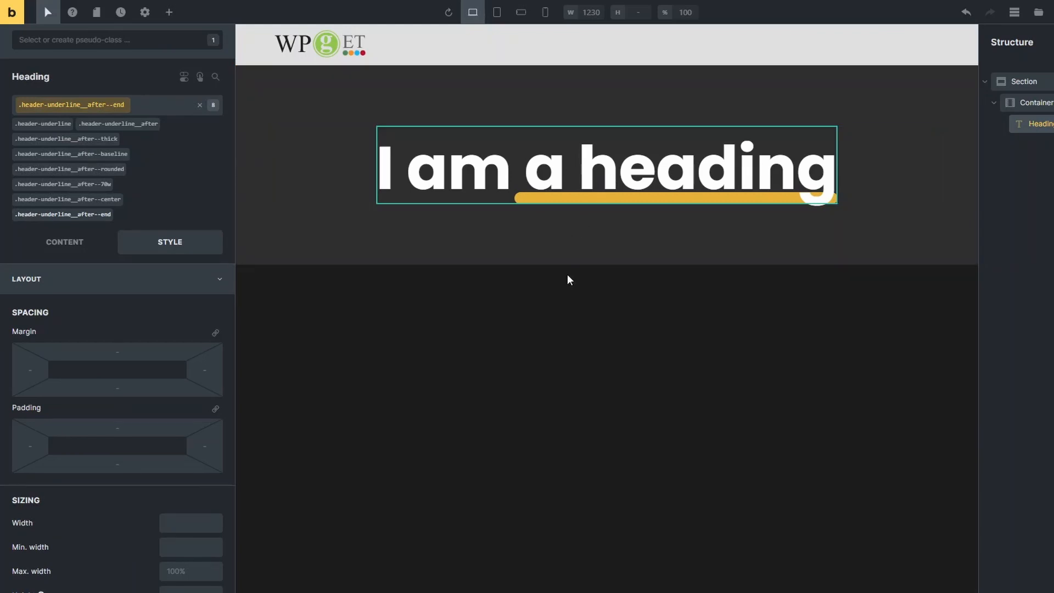
click(144, 112)
text(header-underline__after--thick)
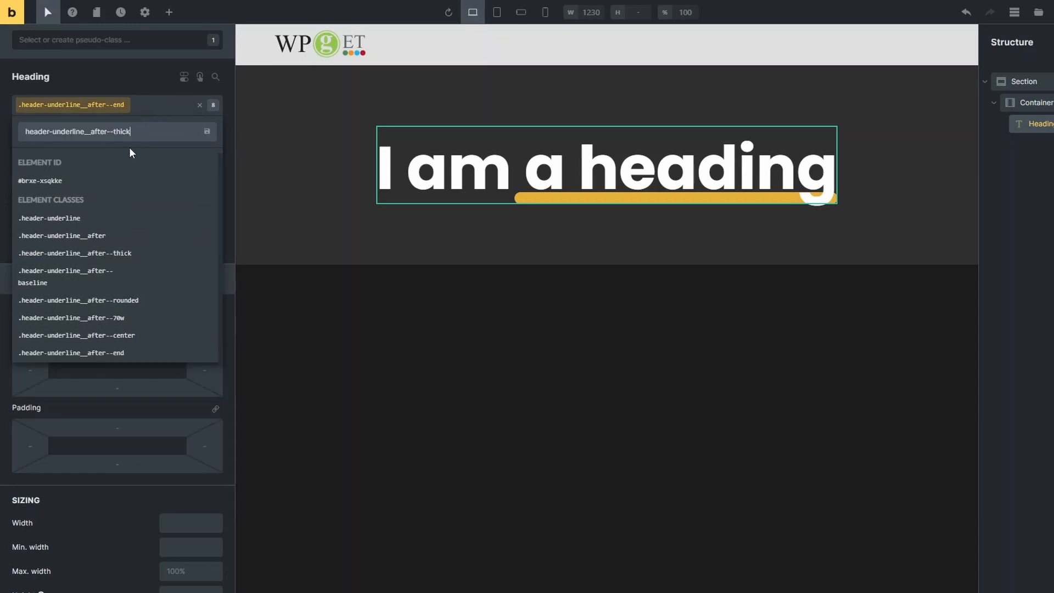
drag(81, 132, 181, 131)
click(90, 131)
text(--outline)
key(Return)
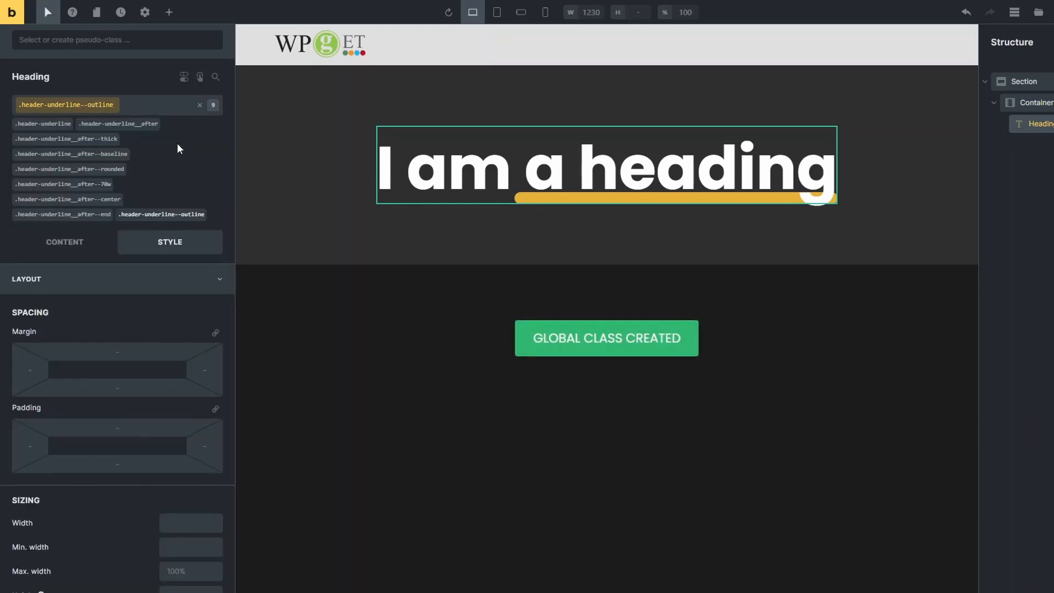
- Add a custom CSS root rule to the heading element itself with text-stroke: 1px #000
click(168, 217)
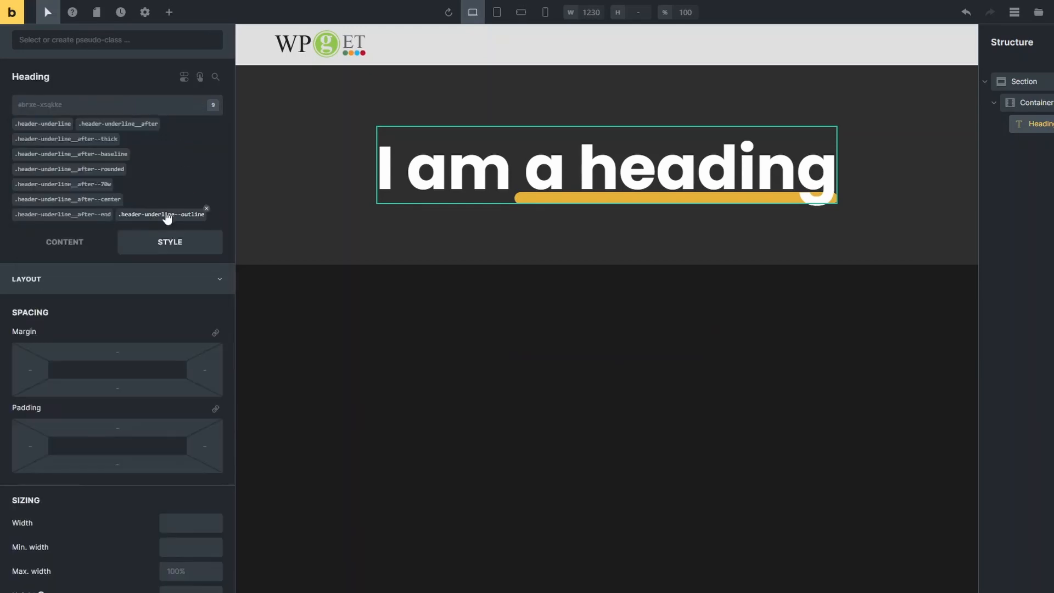
scroll(129, 319, down, 10)
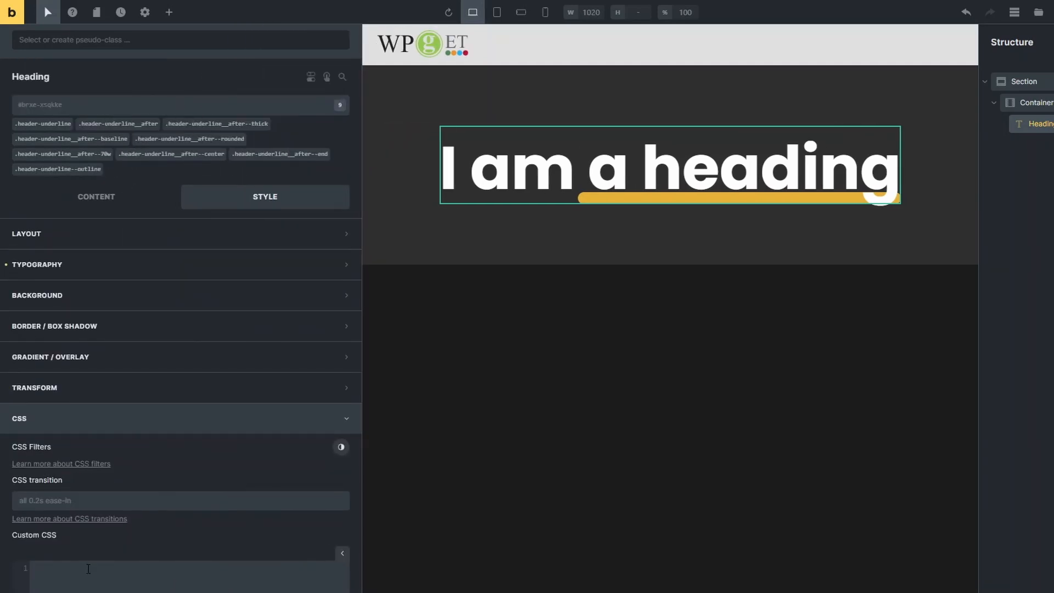
click(88, 569)
text(root{  )
text(text)
text(-)
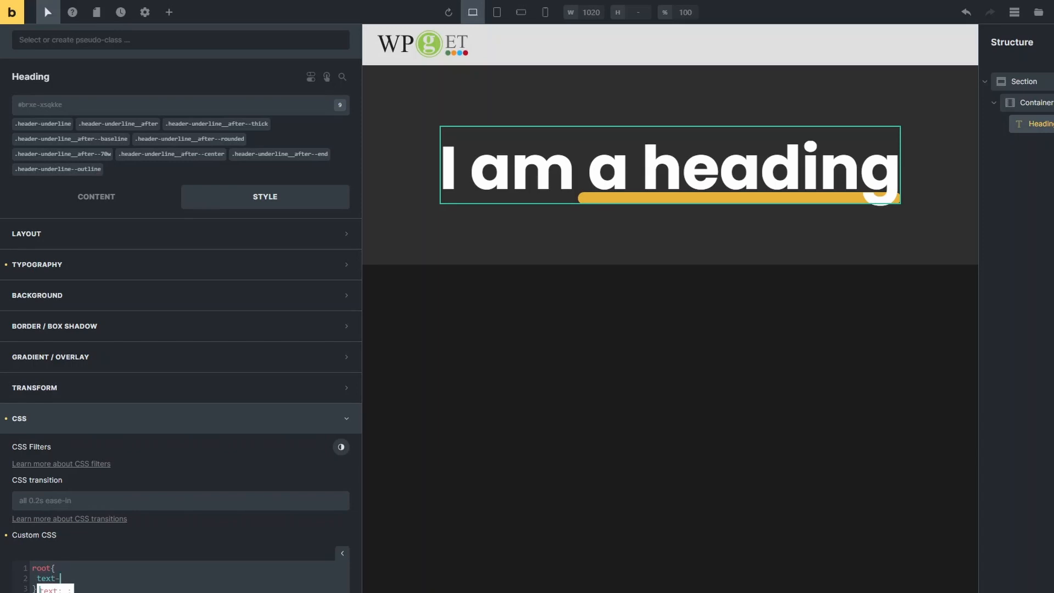
text(stroke: 1px )
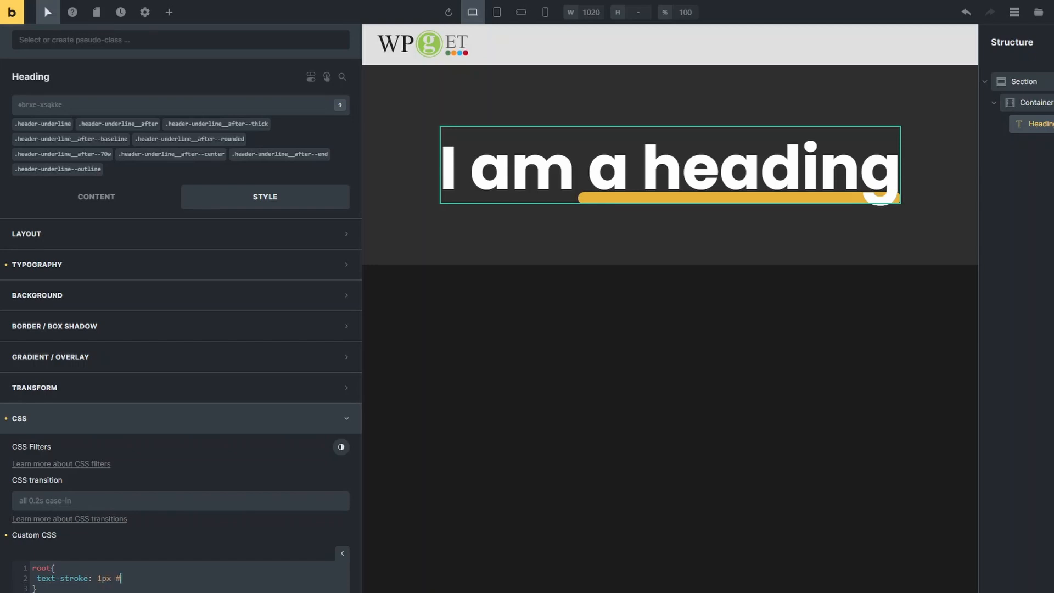
text(#000 ;)
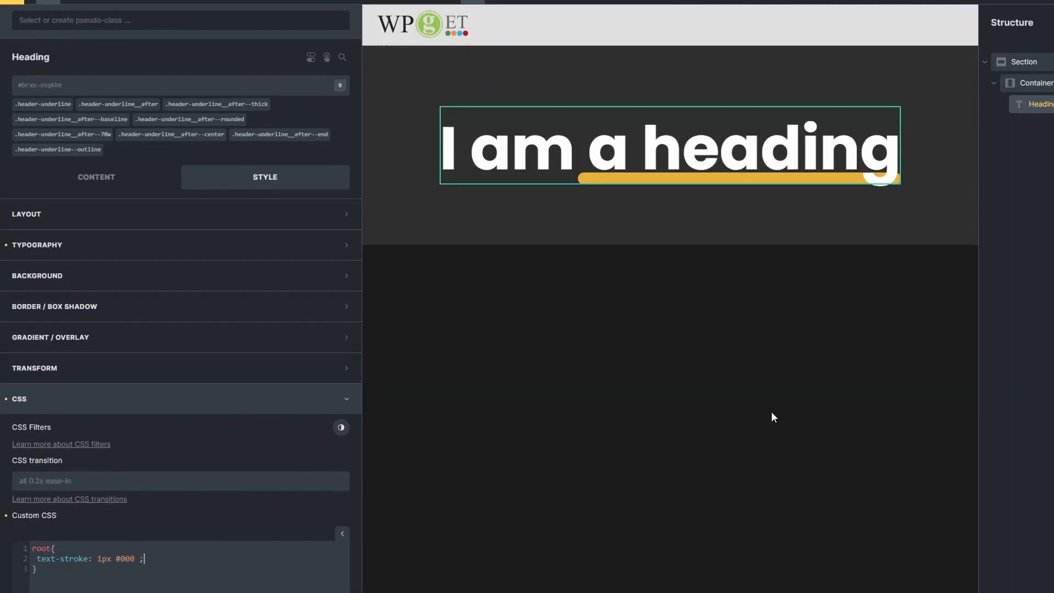
- Duplicate the text-stroke declaration in the heading's custom CSS as -webkit-text-stroke: 1px #000
mouse_move(150, 562)
mouse_down()
mouse_move(77, 555)
mouse_move(132, 559)
mouse_move(66, 545)
mouse_move(39, 555)
mouse_up()
key(ctrl+c)
click(73, 556)
click(43, 555)
click(145, 558)
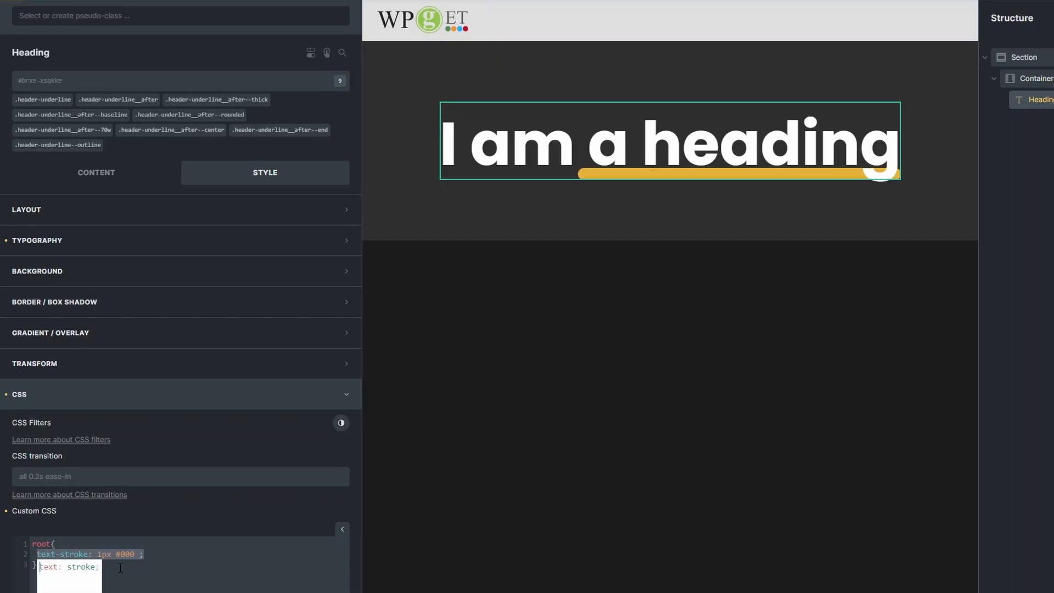
click(156, 558)
key(Return)
key(ctrl+v)
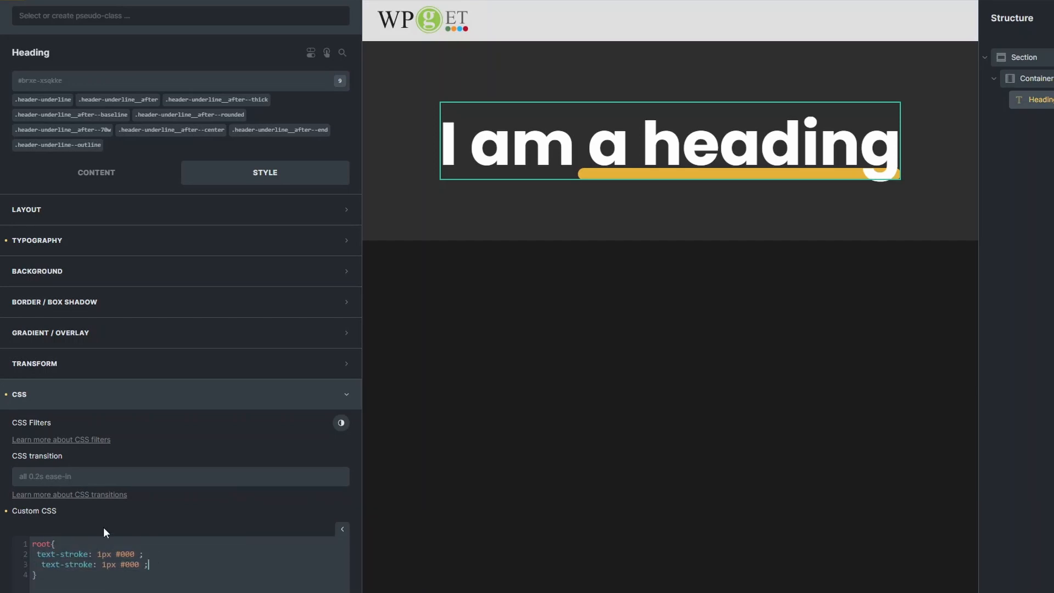
click(41, 565)
text(-webkit-)
click(737, 345)
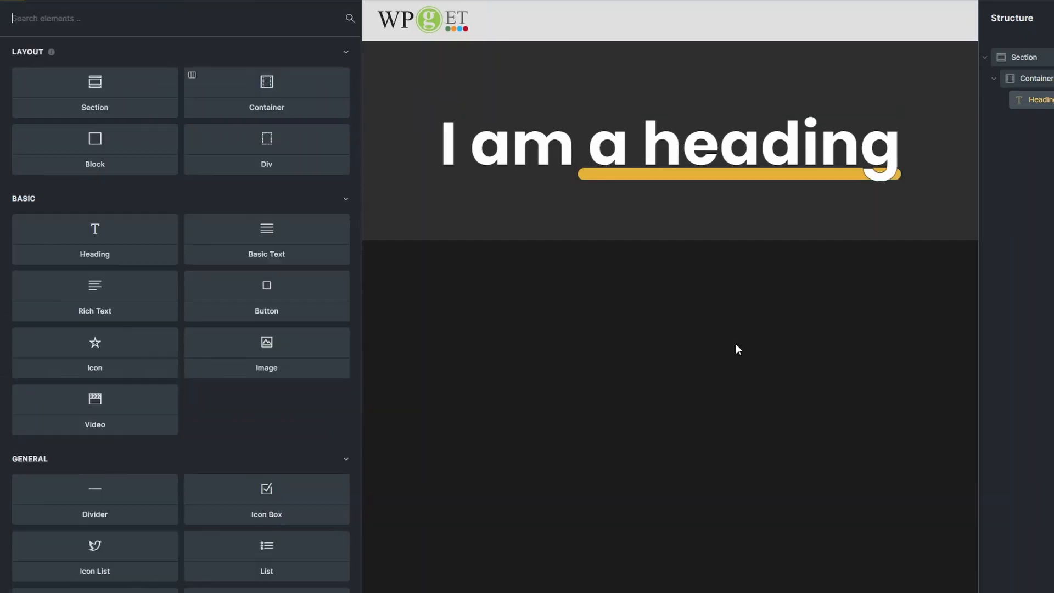
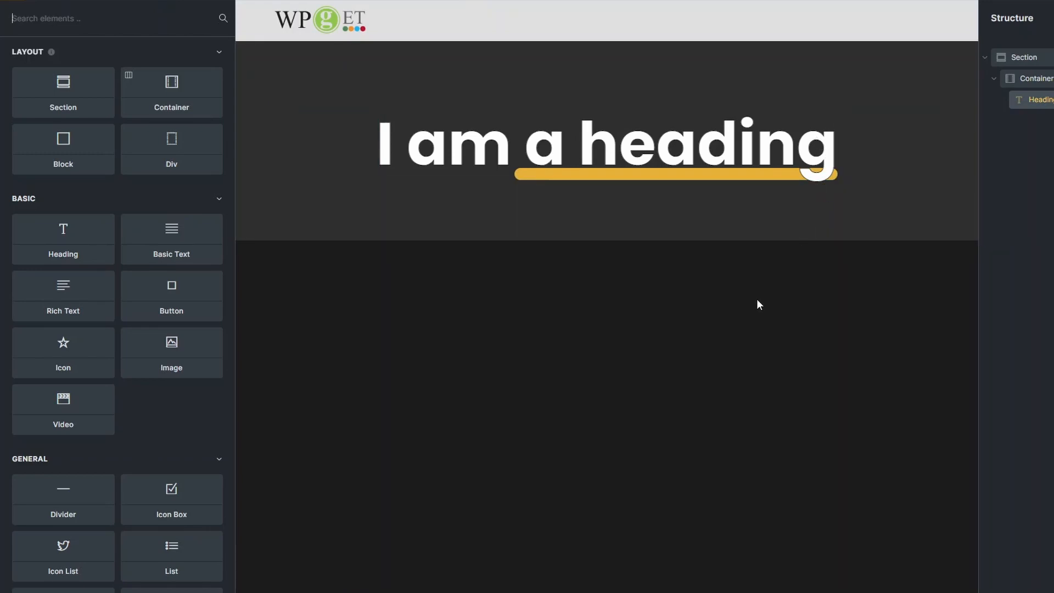
- Replace the heading's text-stroke CSS with the copied root rule of four 1px diagonal text-shadow offsets in #fff
click(664, 152)
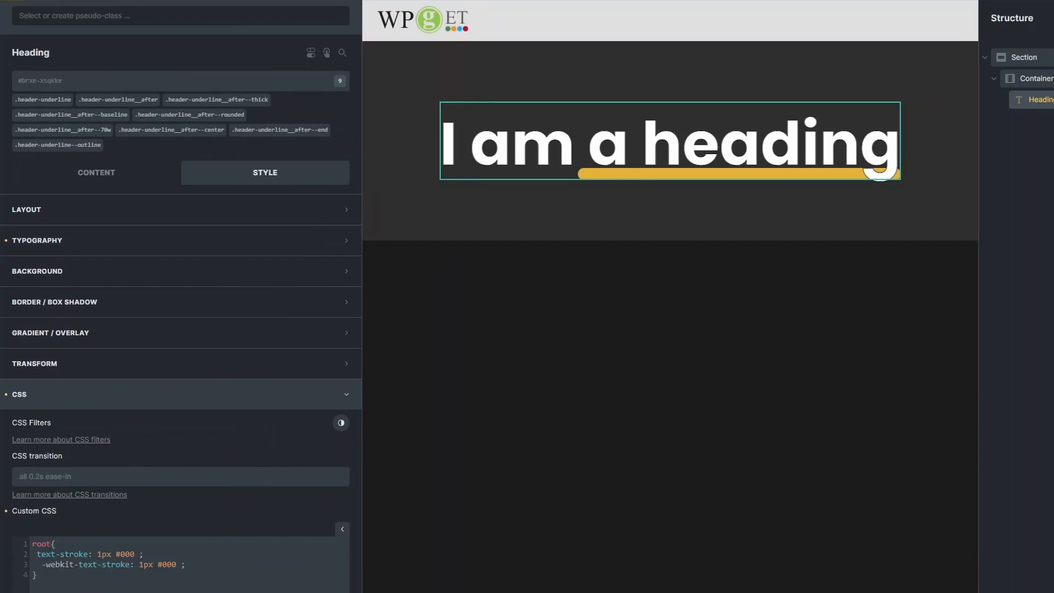
key(ctrl+a)
key(ctrl+v)
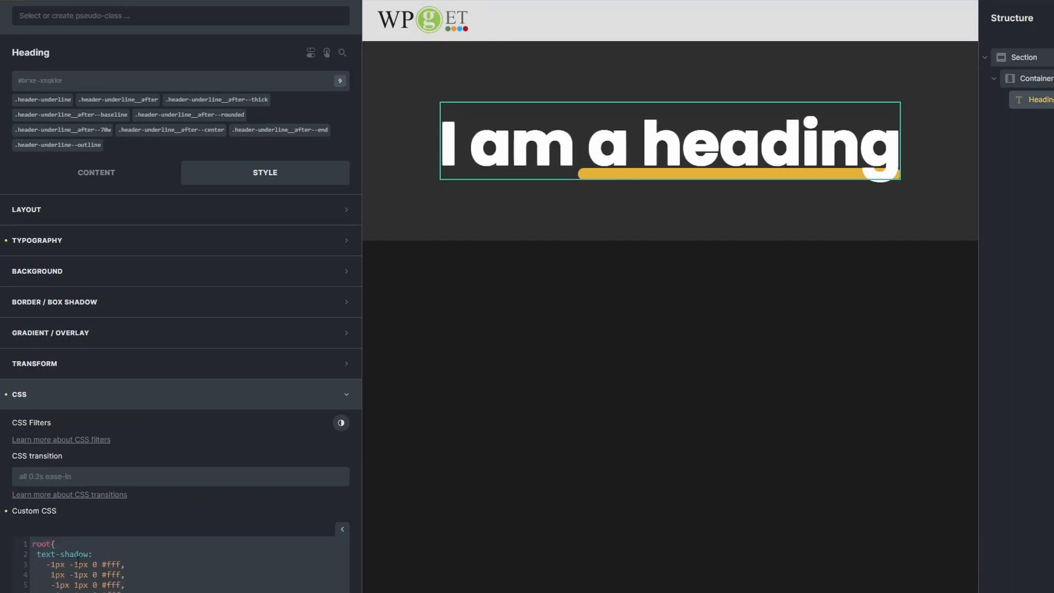
- Change the colour of all four text-shadow values in the heading's custom CSS to #000
click(152, 576)
double_click(111, 564)
text(000)
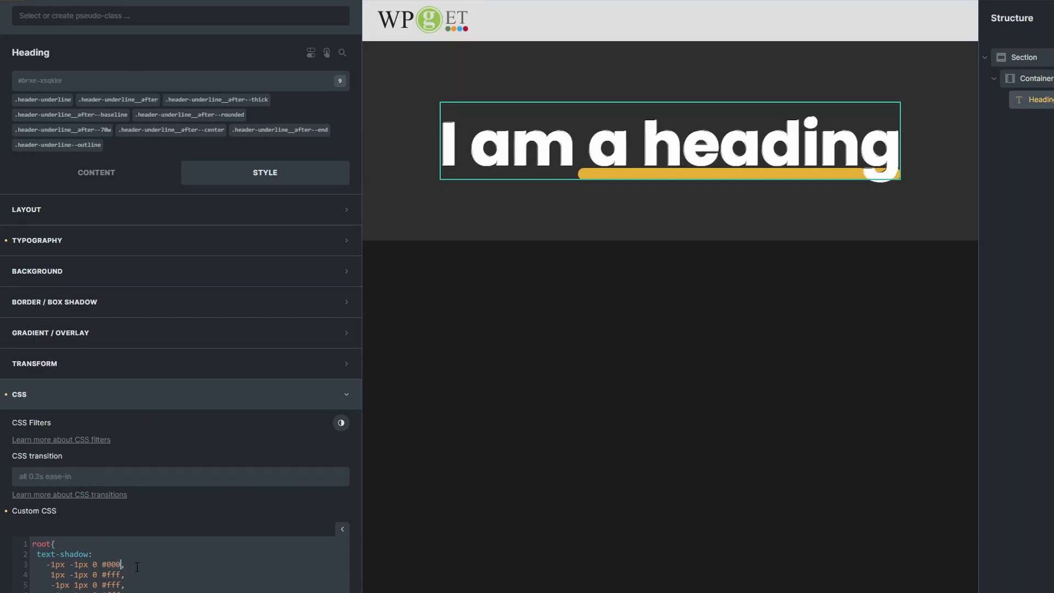
double_click(111, 575)
text(000)
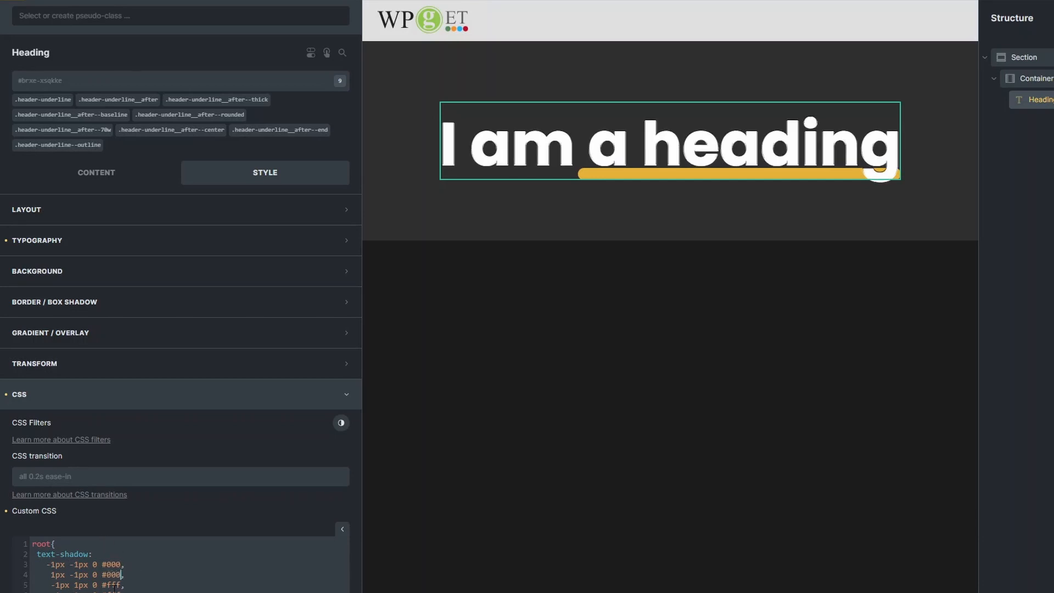
double_click(111, 585)
text(000)
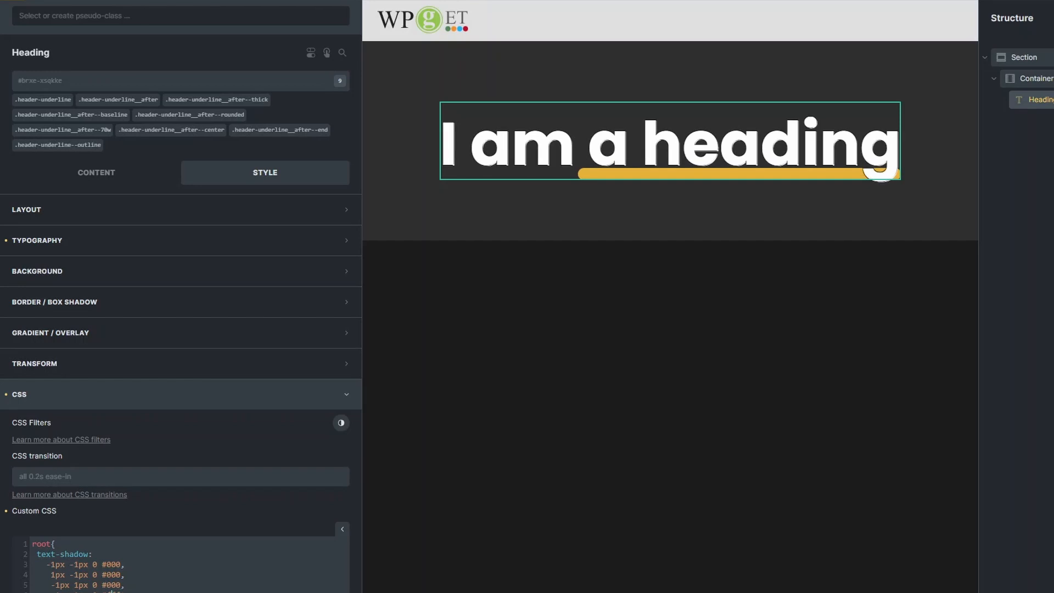
text(00)
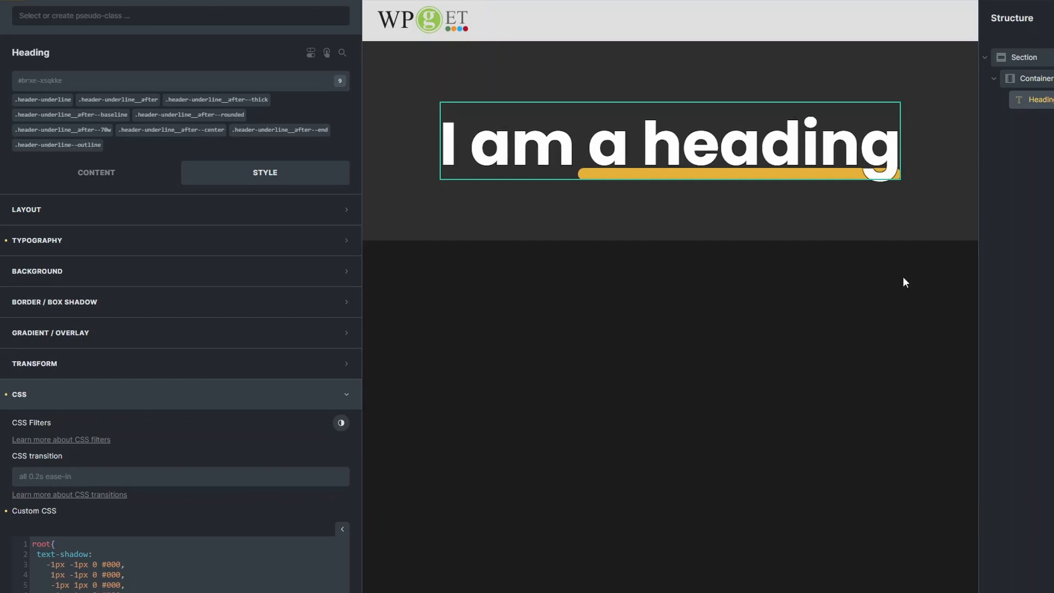
click(836, 314)
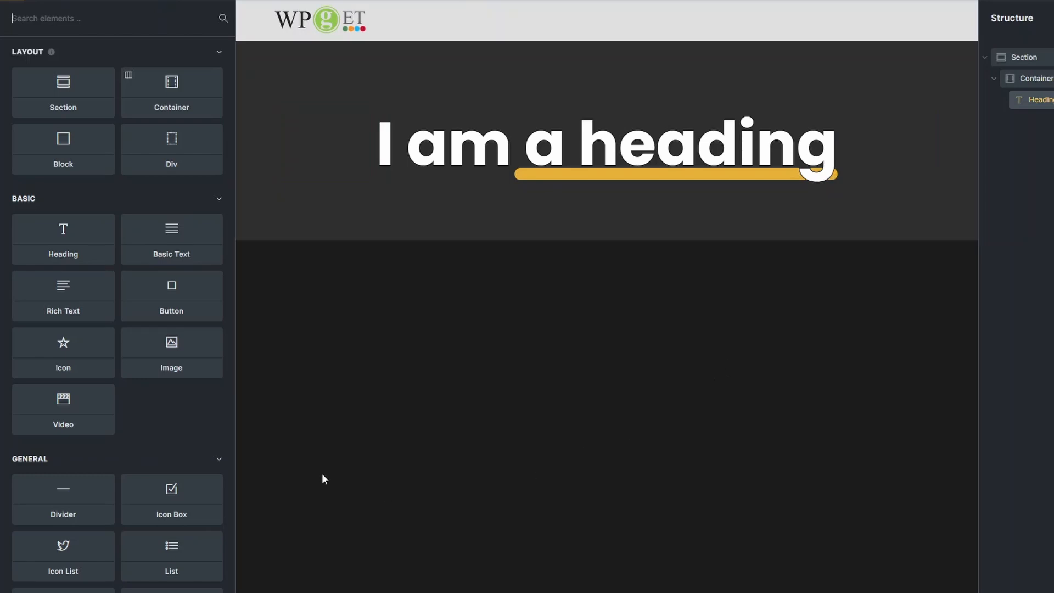
- Replace the heading's custom CSS with a variable-based text-shadow outline using --outline-color: #000, --outline-width: 1px and --outline-width-neg: -1px
click(722, 154)
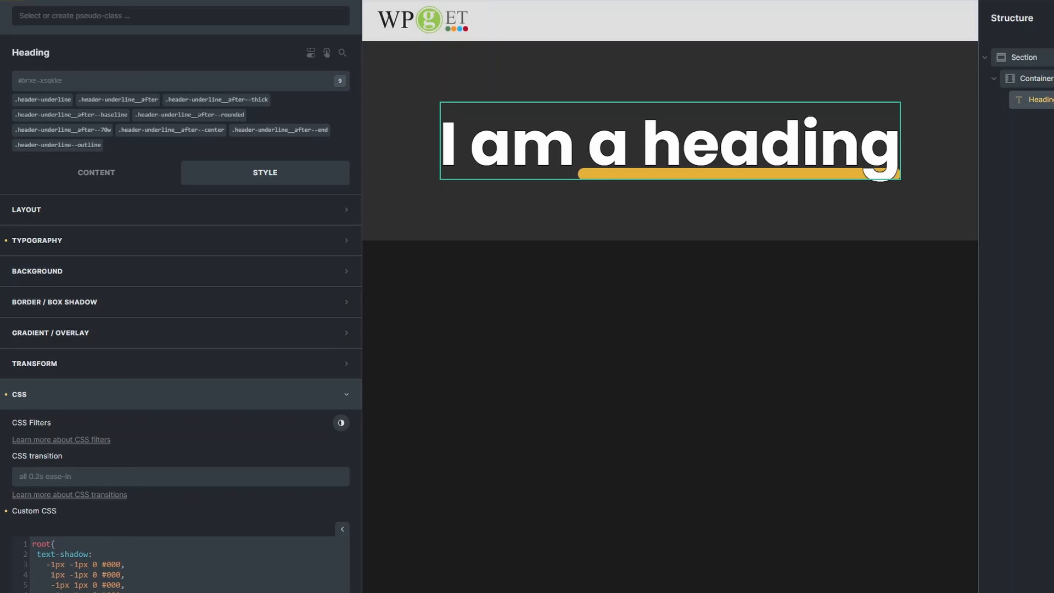
scroll(271, 550, down, 5)
drag(64, 423, 12, 302)
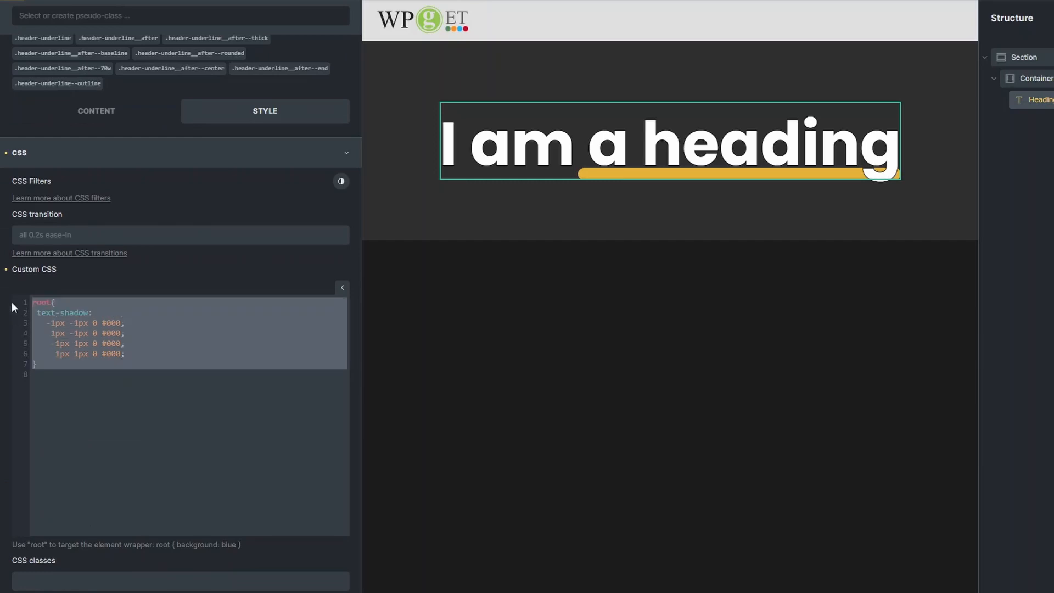
text(root{   --outline-color: #000;   --outline-width: 1px;   --outline-width-neg: -1px;   text-shadow:     var(--outline-width-neg) var(--outline-width-neg) 0 var(--outline-color),     var(--outline-width) var(--outline-width-neg) 0 var(--outline-color),     var(--outline-width-neg) var(--outline-width) 0 var(--outline-color),     var(--outline-width) var(--outline-width) 0 var(--outline-color); })
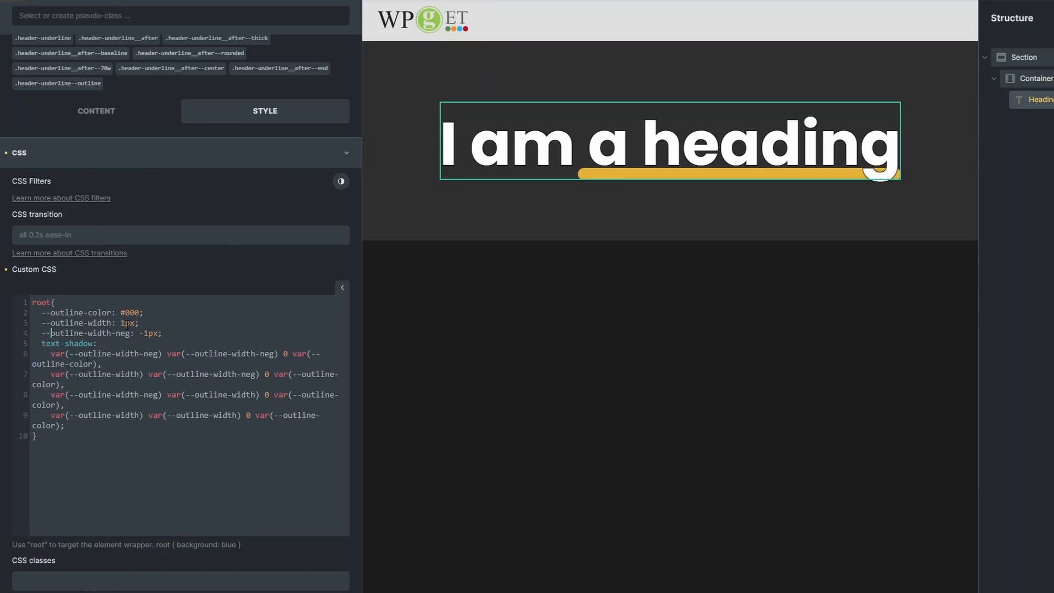
- Set --outline-width to 3px and --outline-width-neg to -3px in the heading's custom CSS
click(121, 323)
text(3)
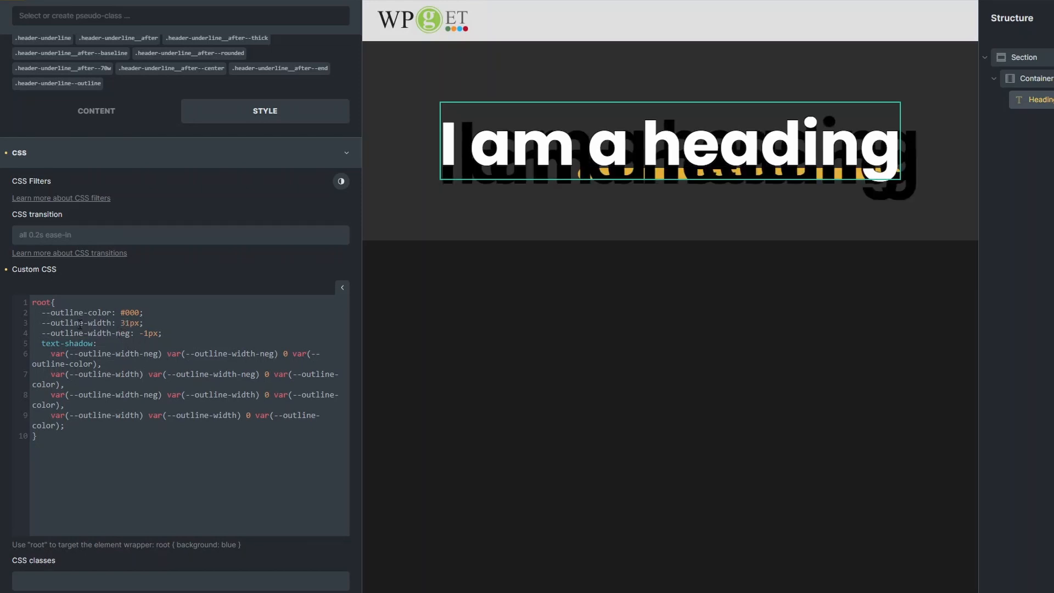
key(Delete)
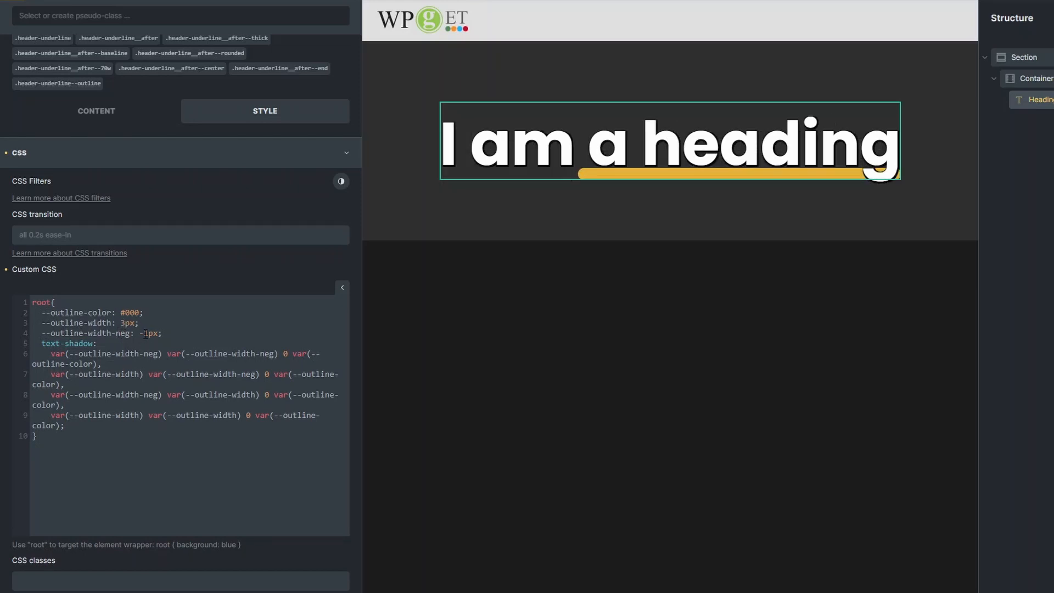
key(BackSpace)
text(3)
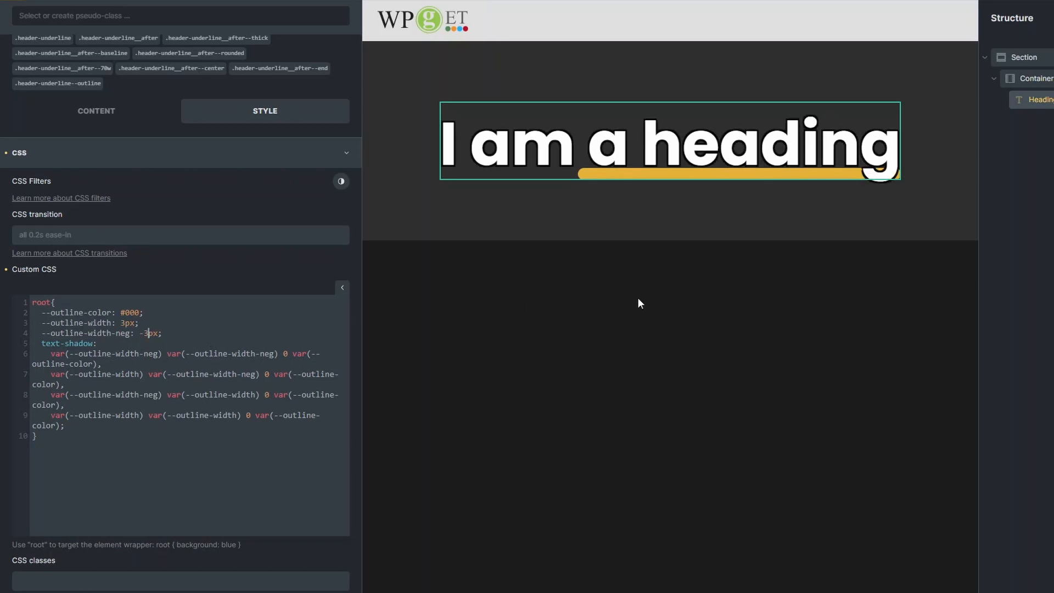
click(667, 307)
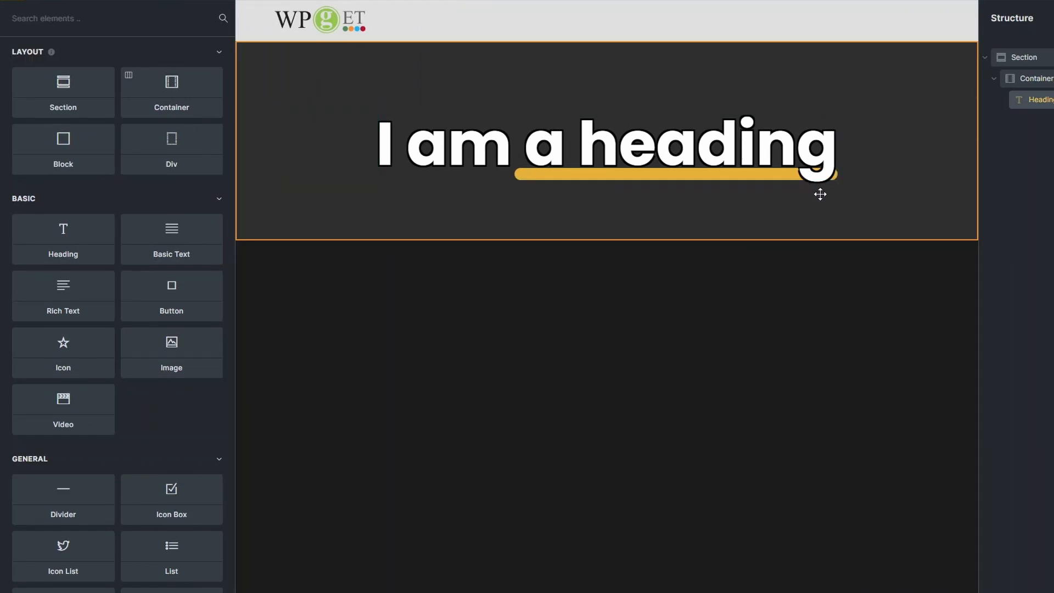
- Cut the entire outline rule from the custom CSS of the heading element itself, with no class active
click(687, 137)
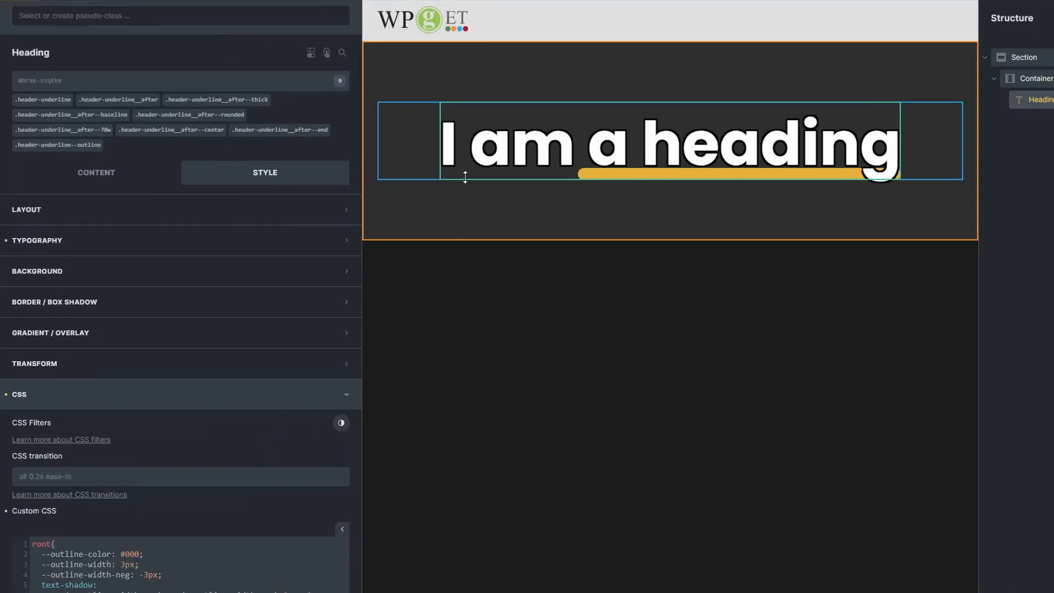
click(73, 146)
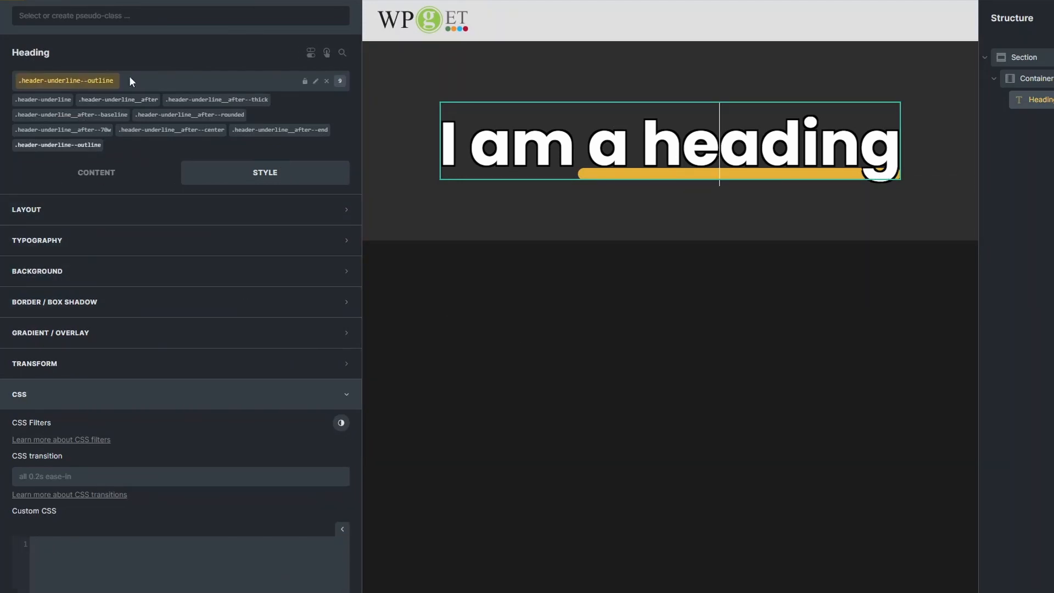
click(326, 81)
scroll(252, 432, down, 3)
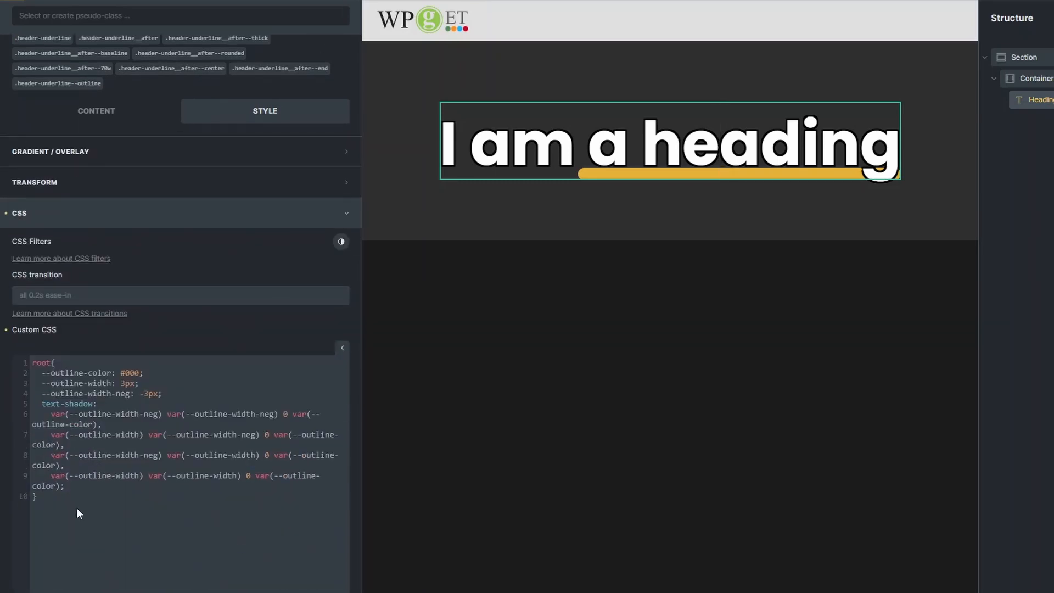
key(ctrl+a)
key(ctrl+c)
key(BackSpace)
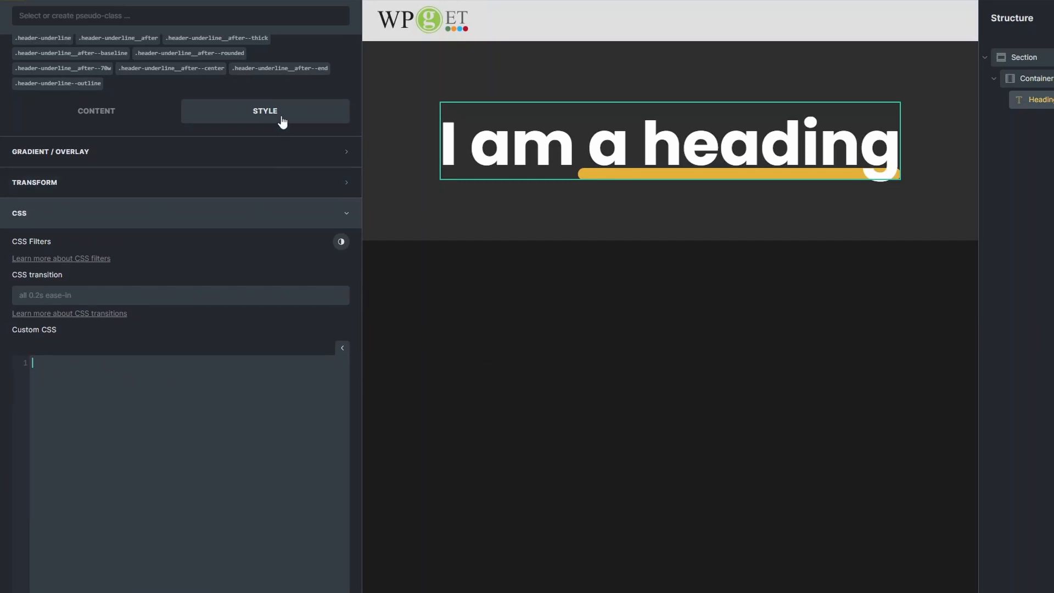
- Paste the copied outline rule into the custom CSS of the header-underline--outline class
scroll(98, 125, up, 2)
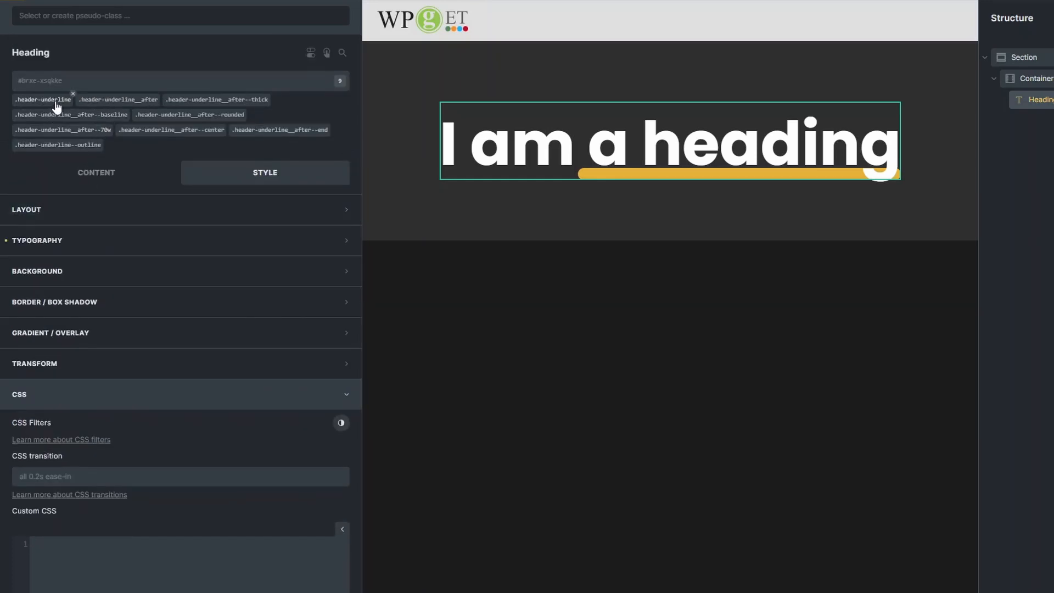
click(81, 147)
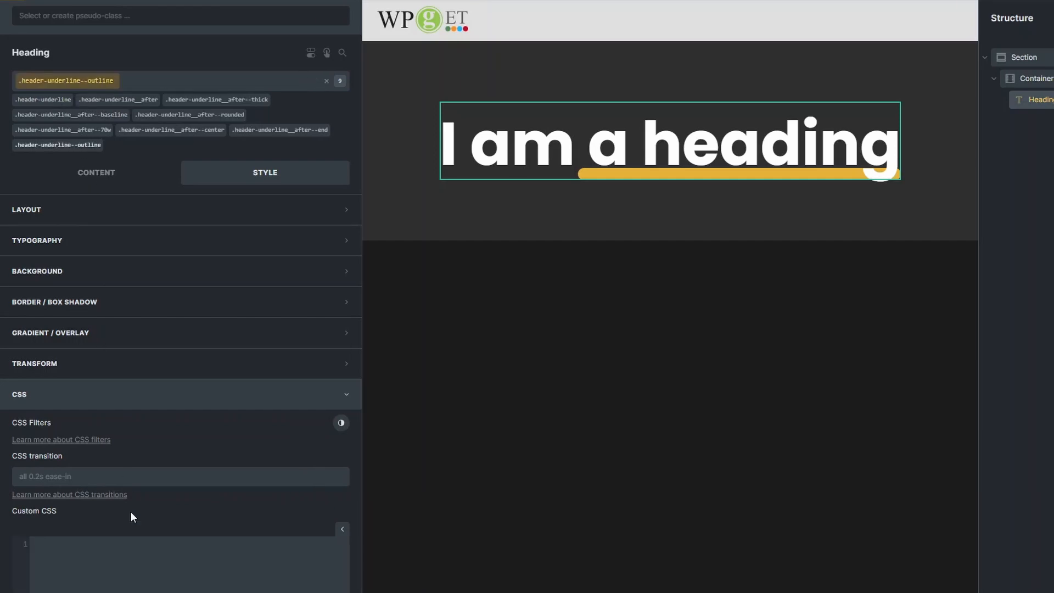
key(ctrl+v)
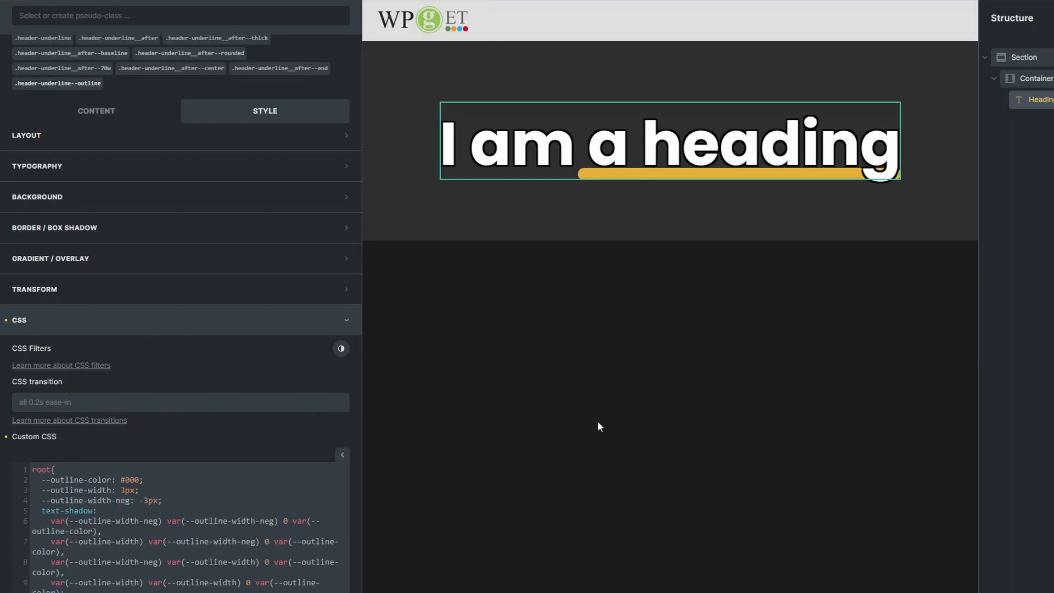
click(587, 417)
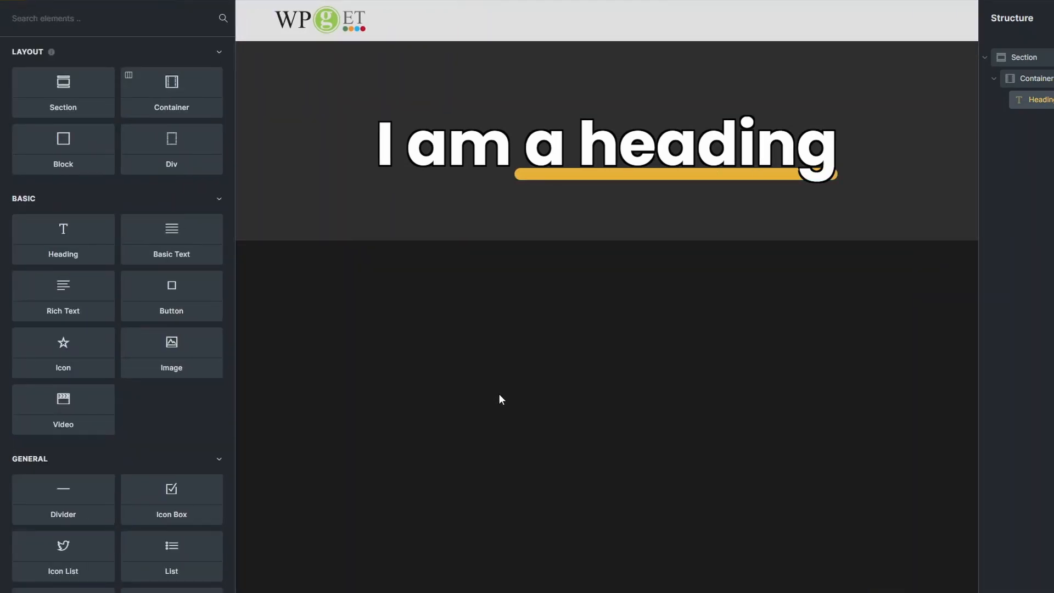
- Remove the header-underline__after--center class from the heading
click(471, 148)
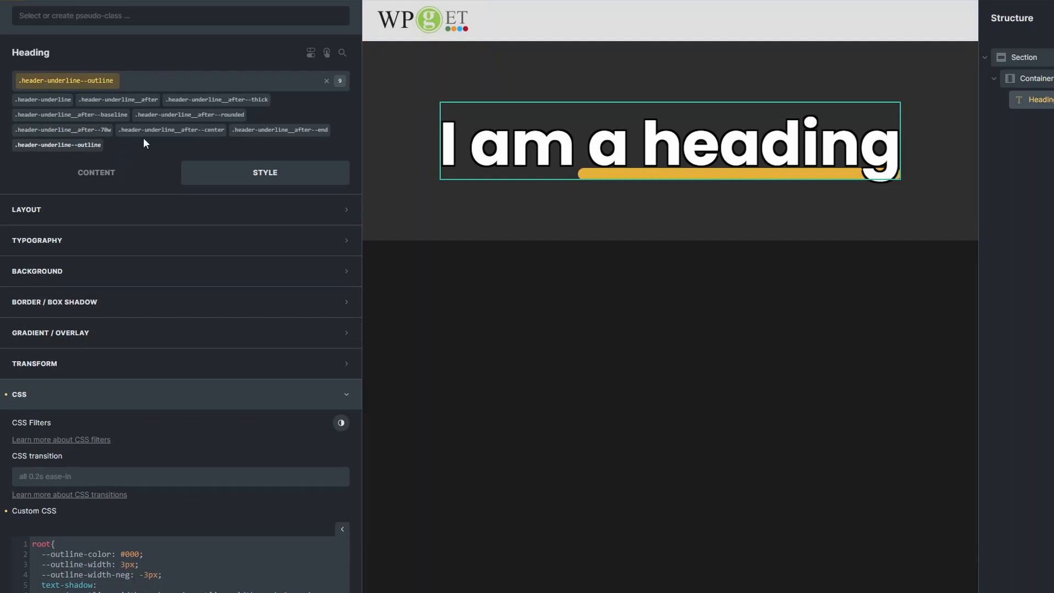
click(226, 124)
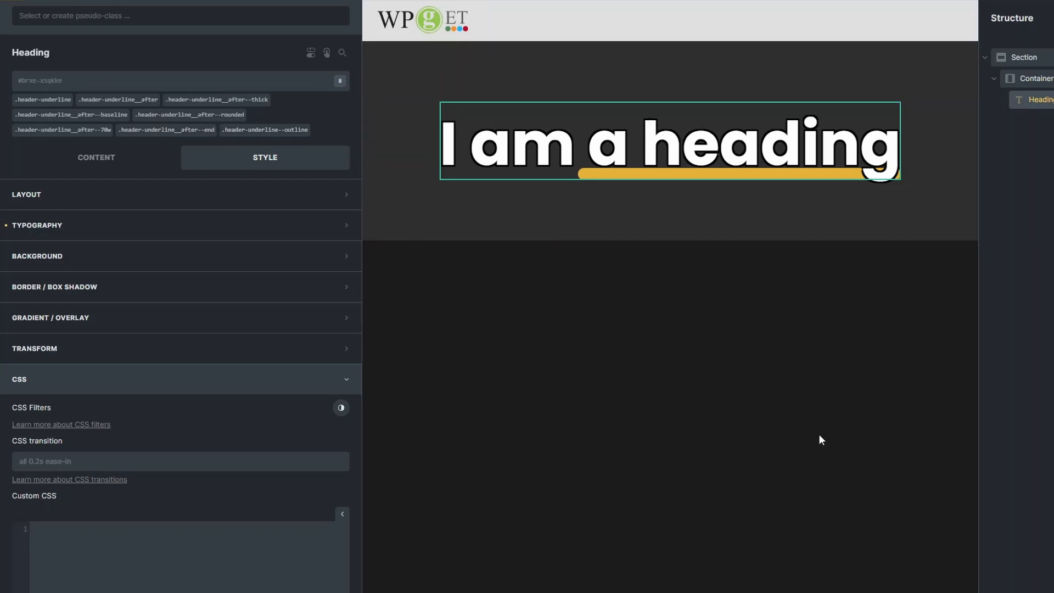
- Set --outline-width to 2px in the custom CSS of the header-underline--outline class
click(265, 130)
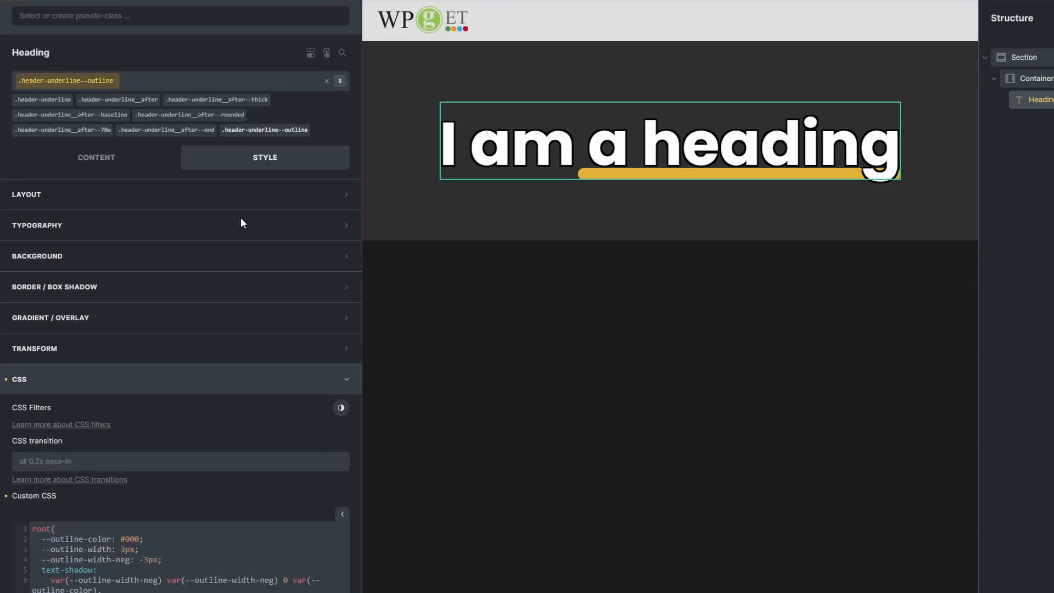
click(126, 549)
key(BackSpace)
text(2)
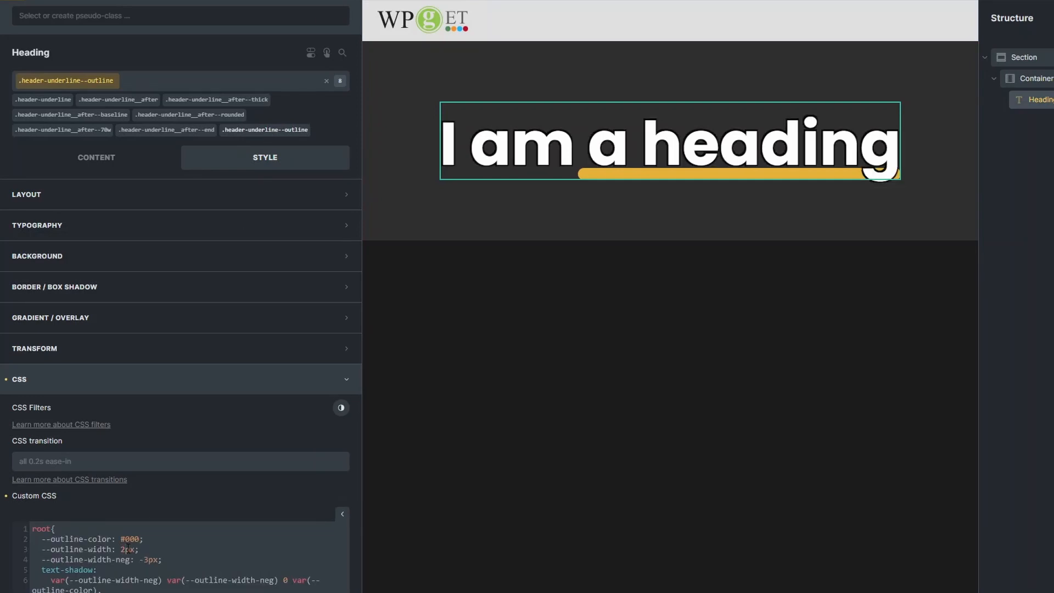
- Add a new section below the existing one and place a heading in its container
click(690, 487)
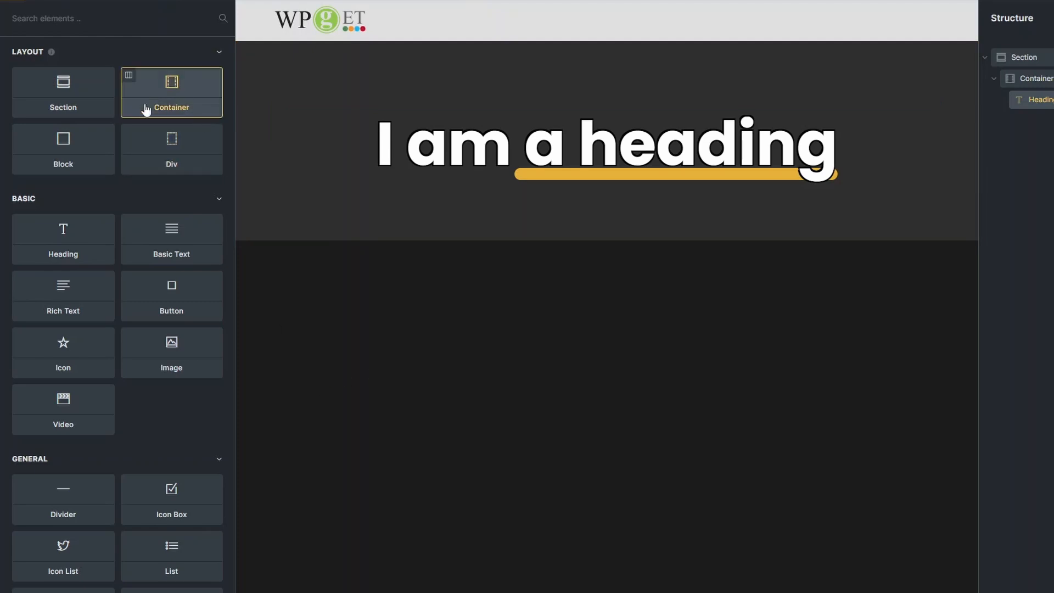
click(67, 99)
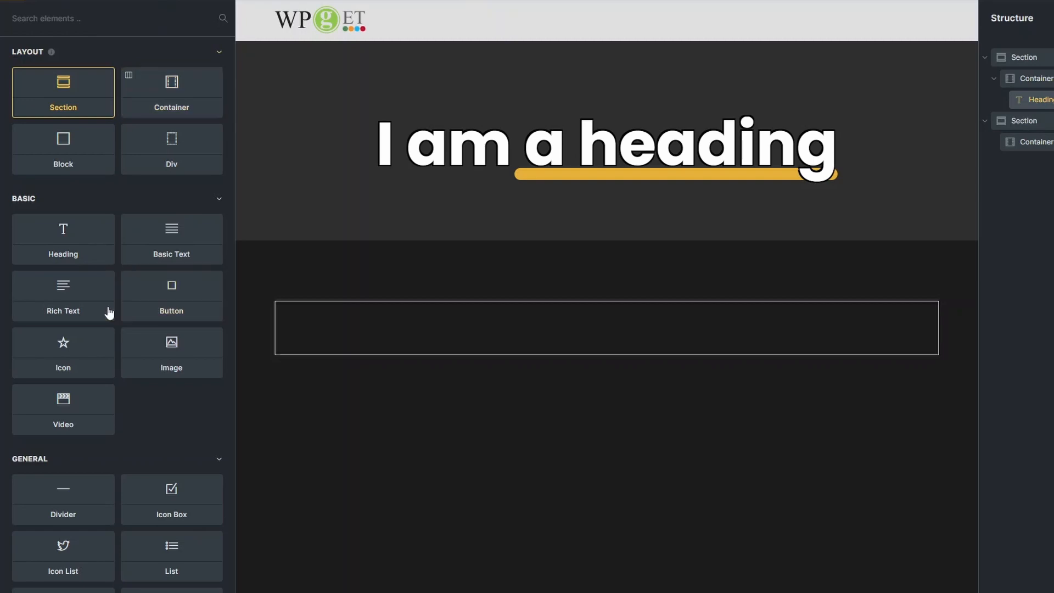
drag(75, 250, 343, 329)
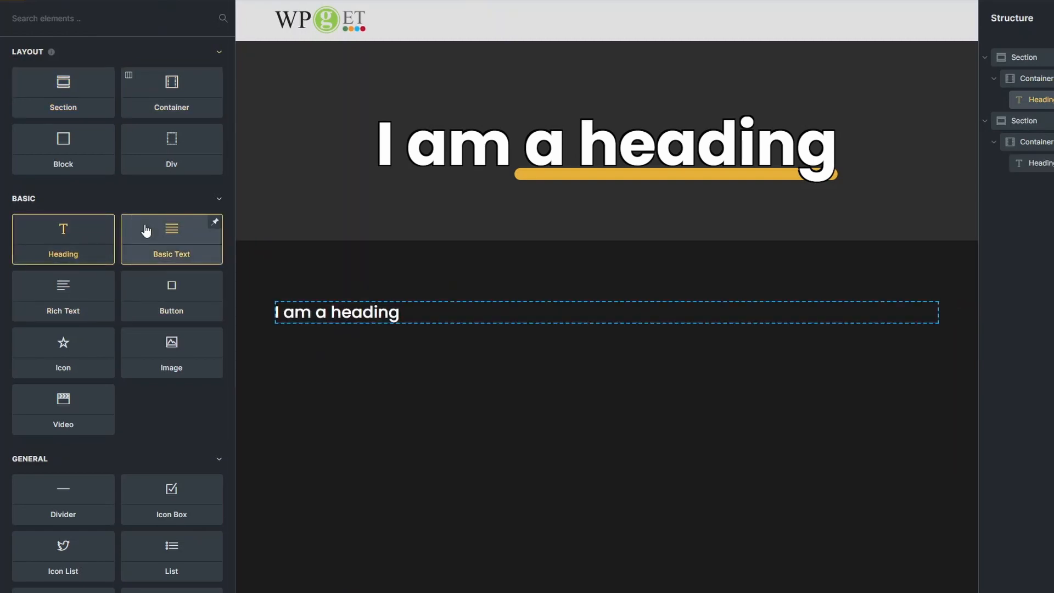
- Set the new heading's font size to 7rem and its font weight to 700
click(336, 312)
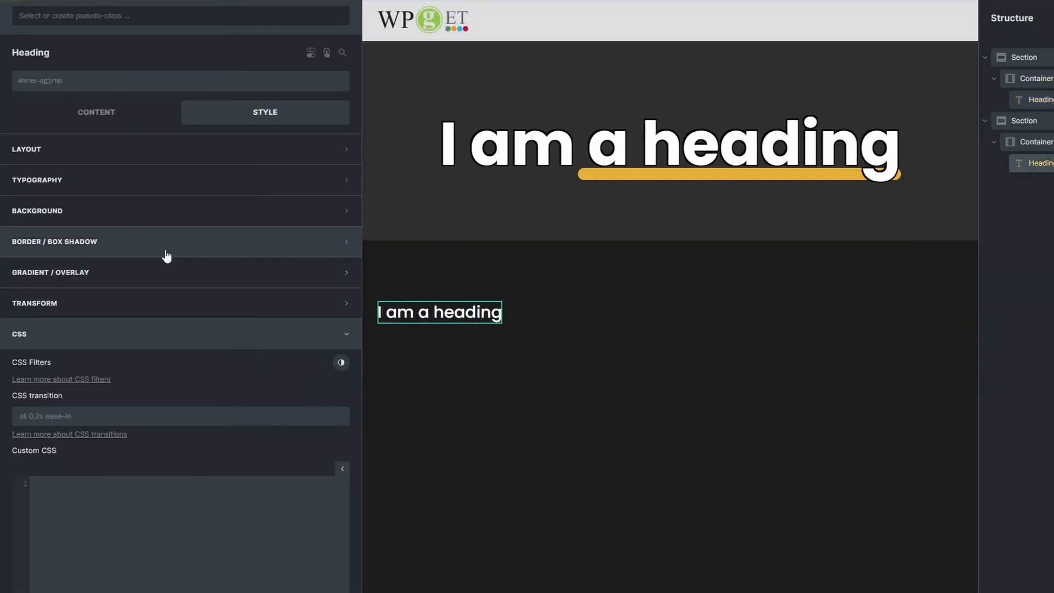
click(65, 149)
click(57, 160)
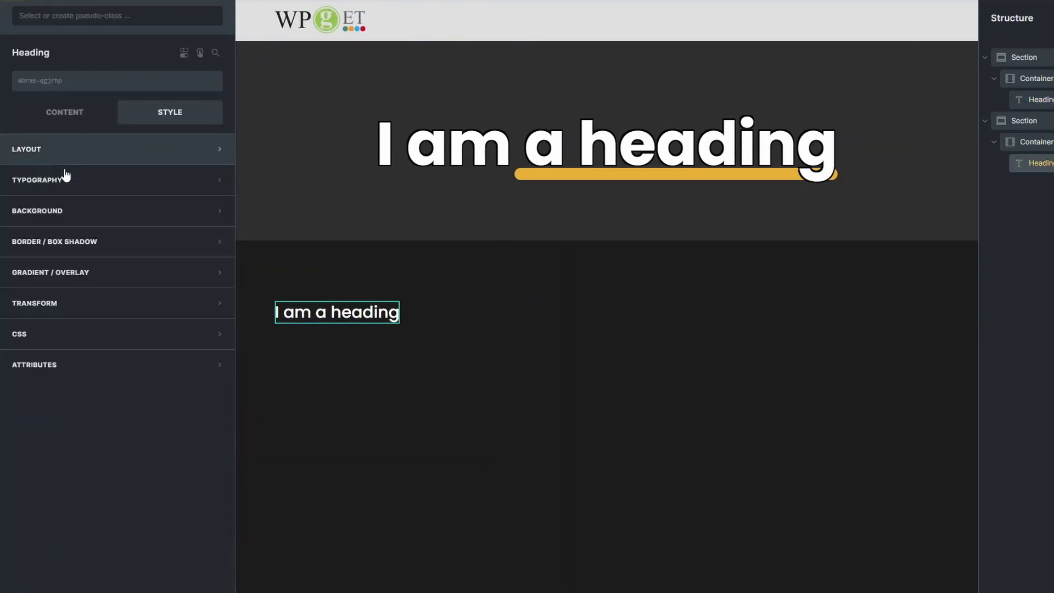
click(68, 184)
click(196, 234)
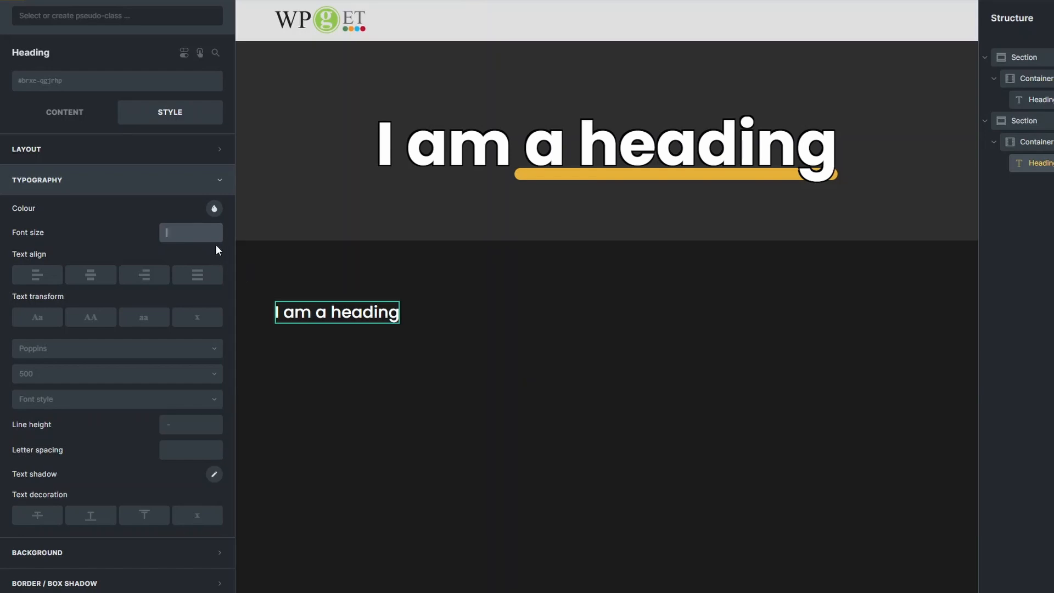
text(7rem)
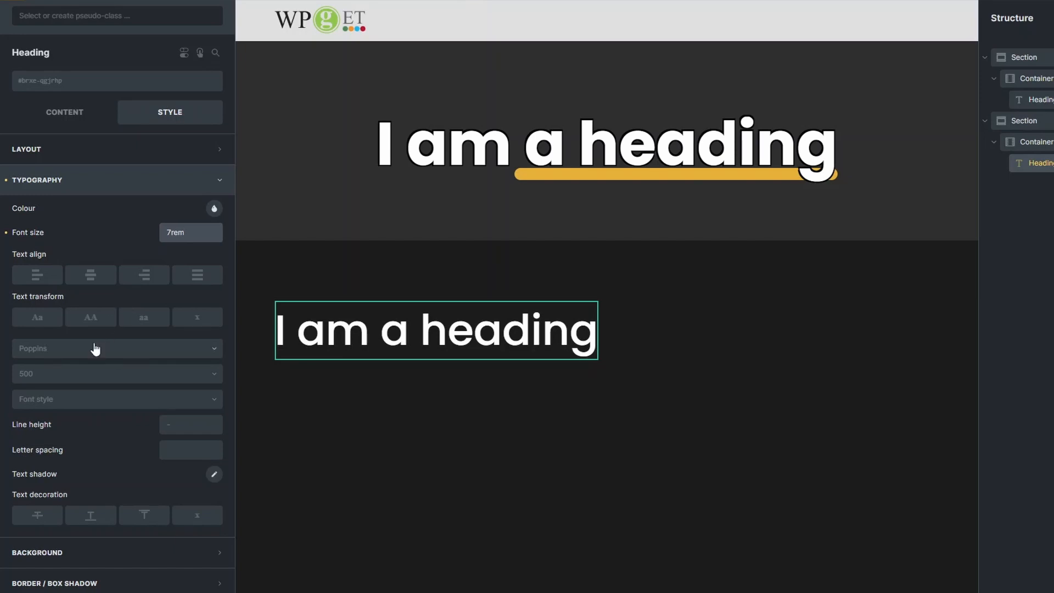
click(85, 376)
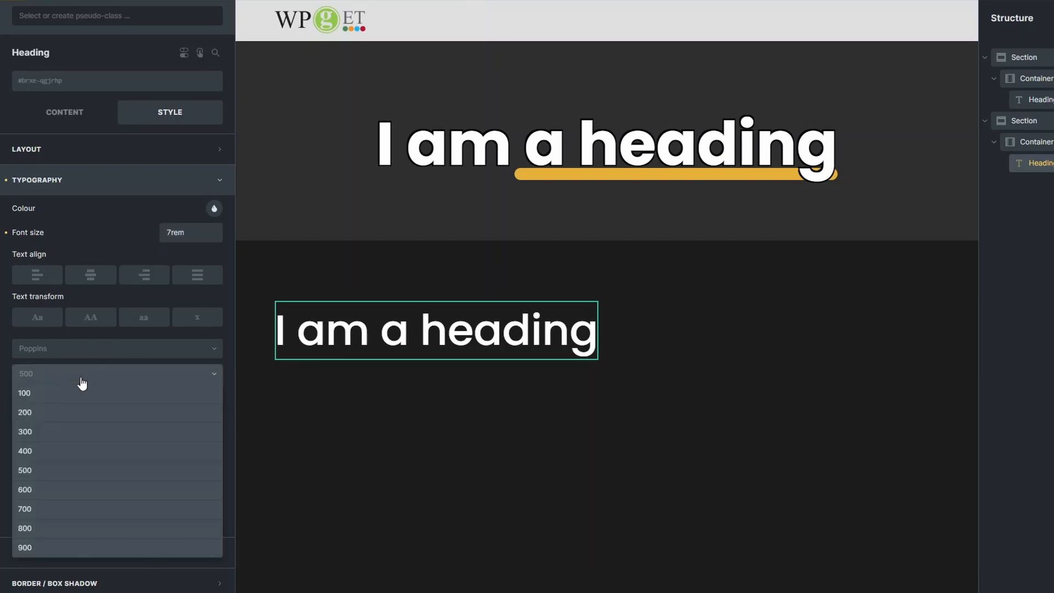
click(72, 515)
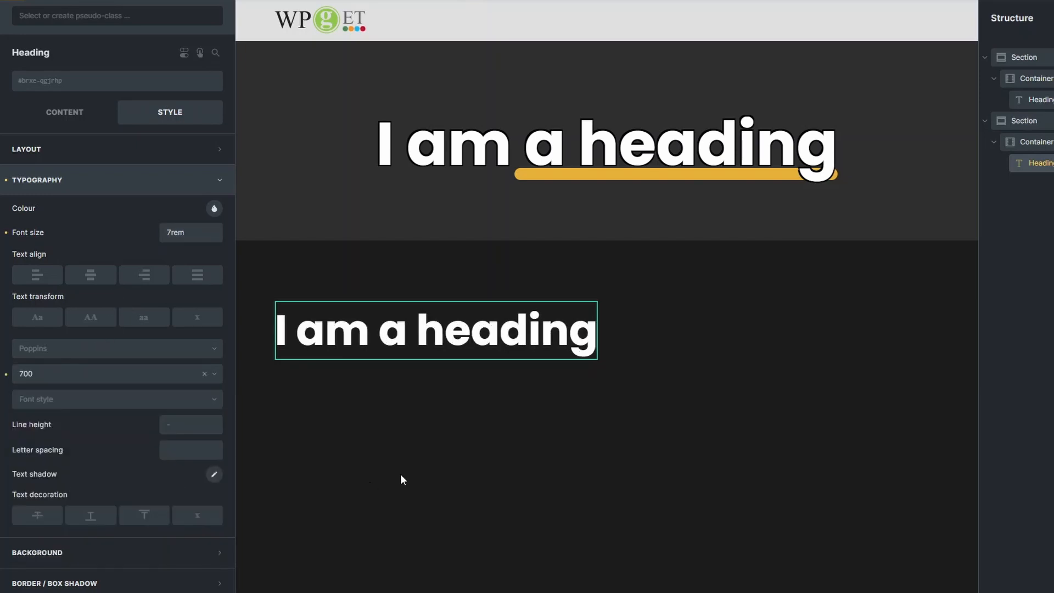
click(540, 436)
- Assign the existing header-underline and header-underline__after classes to the heading in the second section
click(553, 336)
click(78, 83)
scroll(78, 299, down, 5)
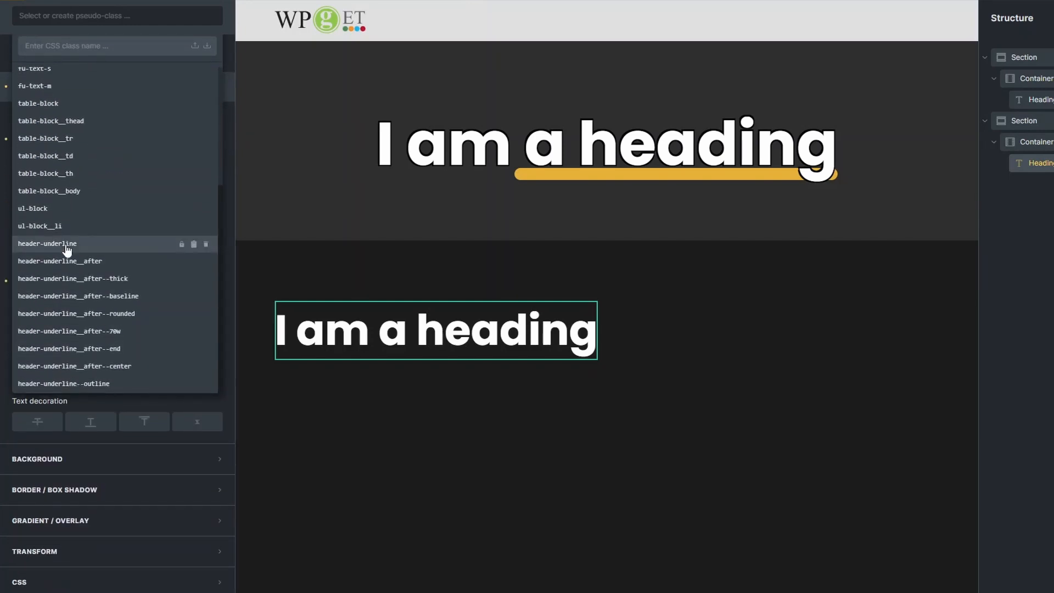
click(66, 245)
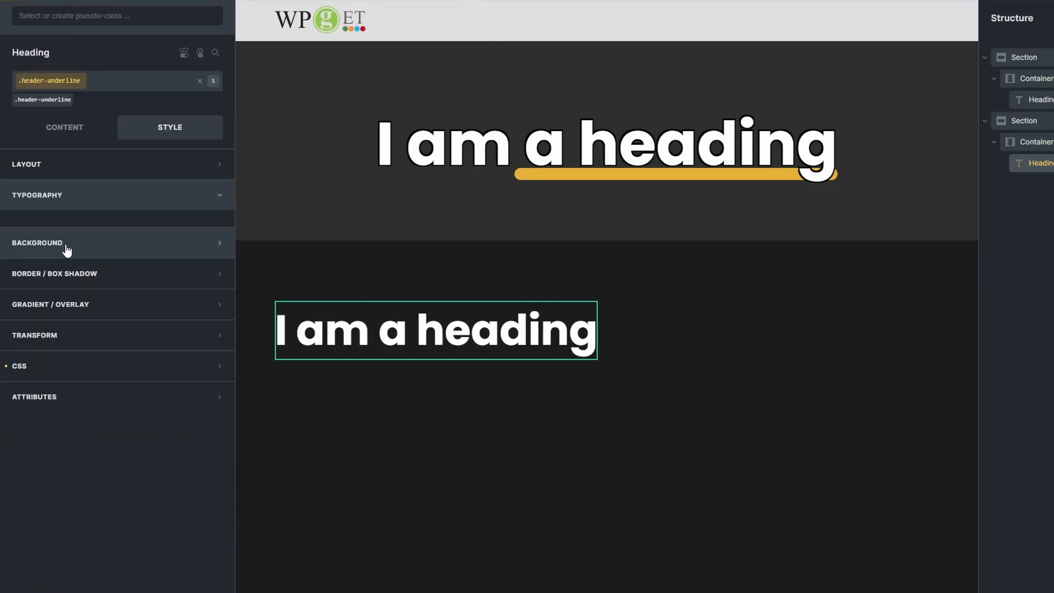
click(107, 80)
scroll(141, 292, down, 5)
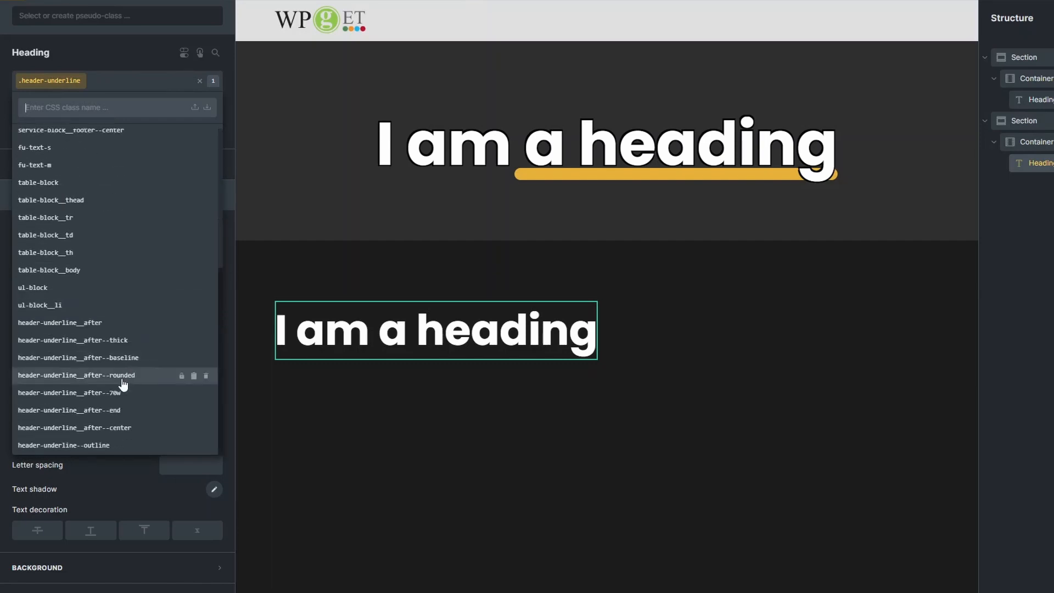
click(83, 324)
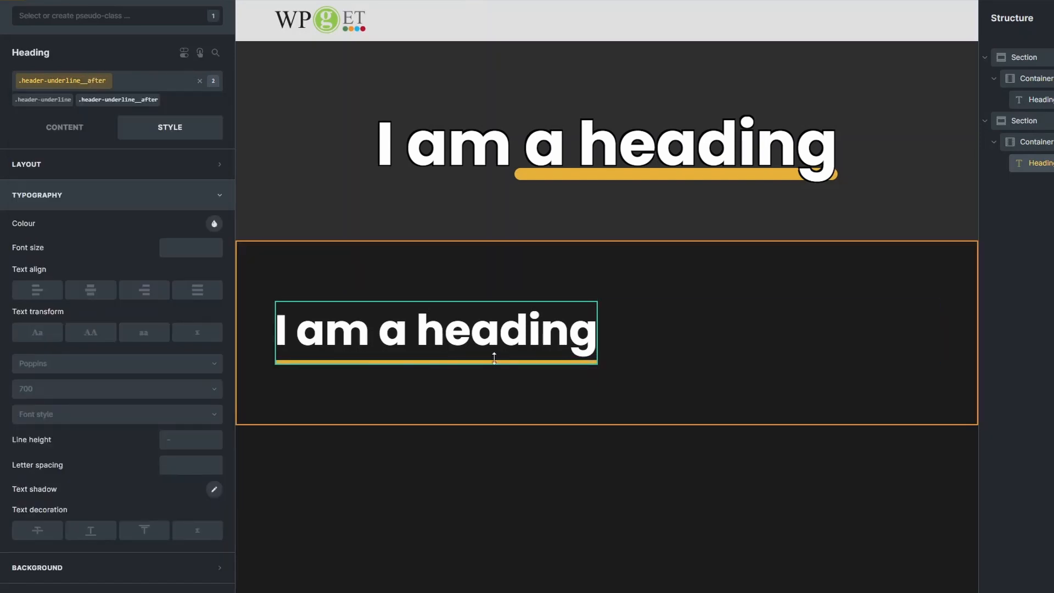
- Add the header-underline__after--70w class to the second section's heading
click(133, 81)
scroll(119, 332, down, 2)
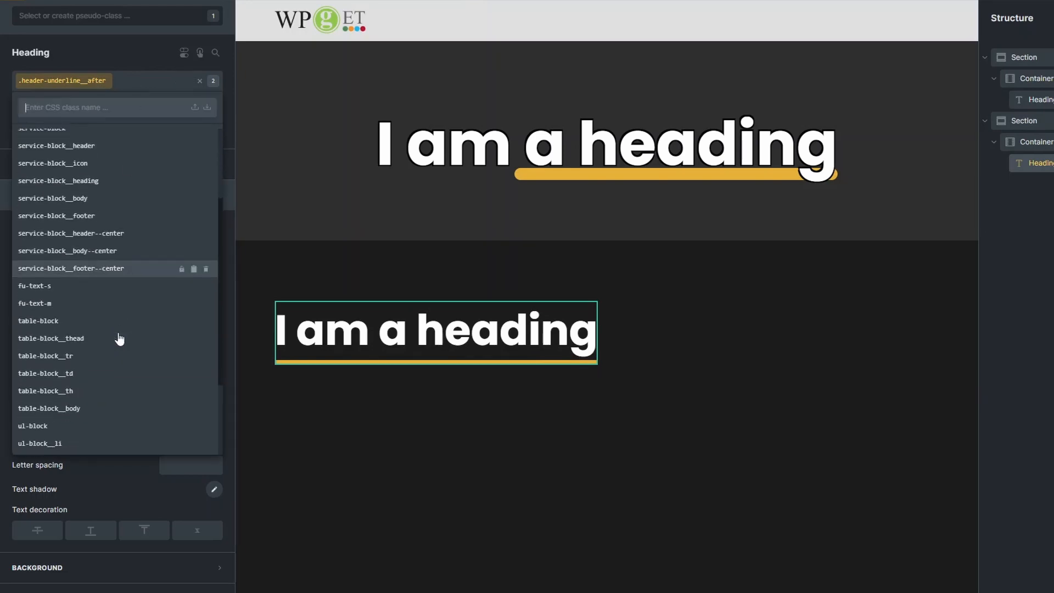
scroll(120, 339, down, 5)
click(123, 334)
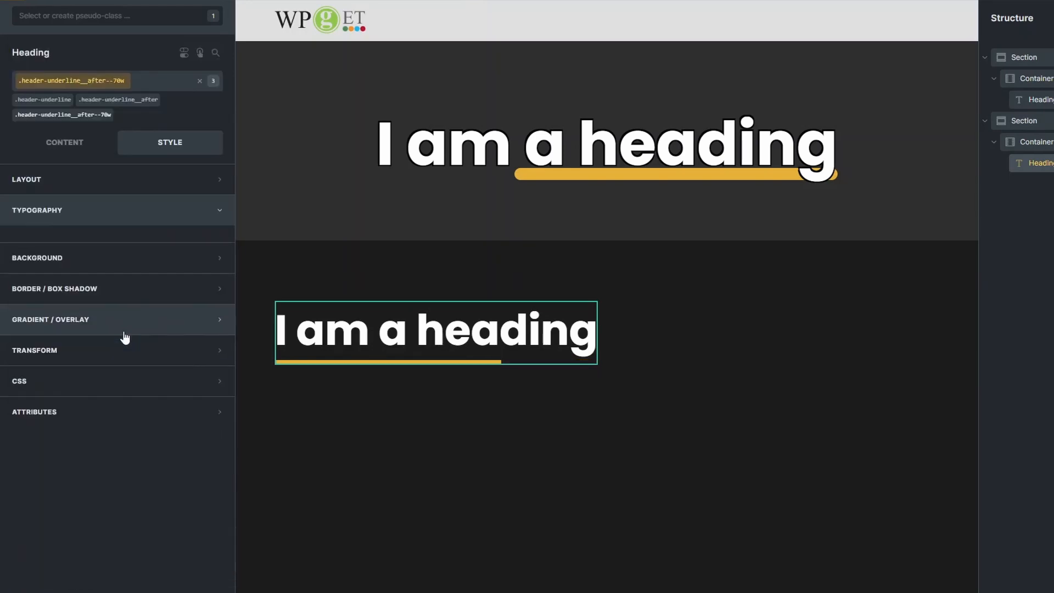
- Add the service-block__footer--center class to the second section's heading and return to the element's own ID
click(153, 80)
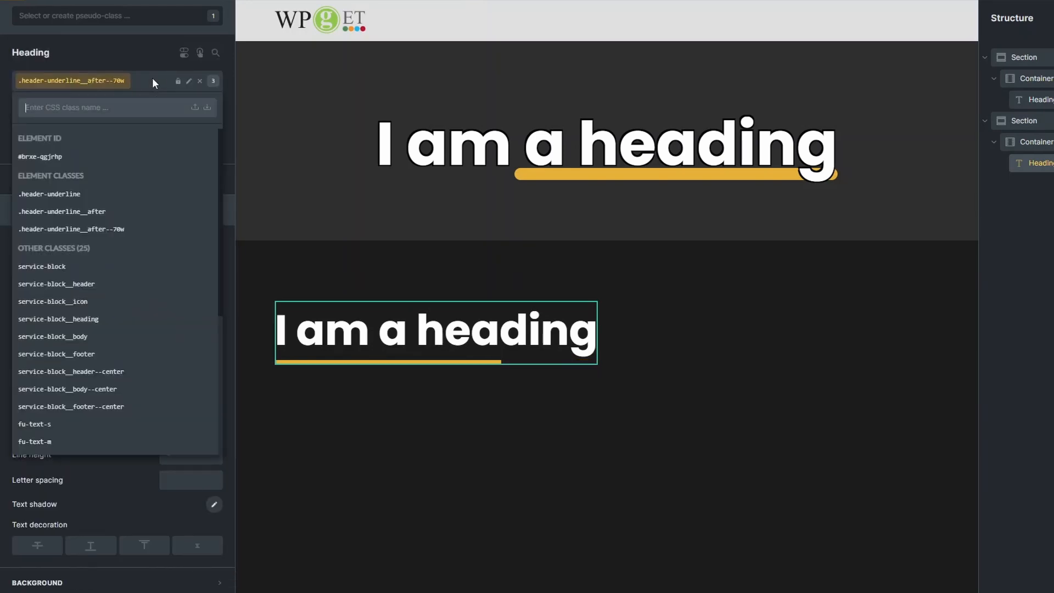
scroll(102, 342, down, 1)
click(105, 346)
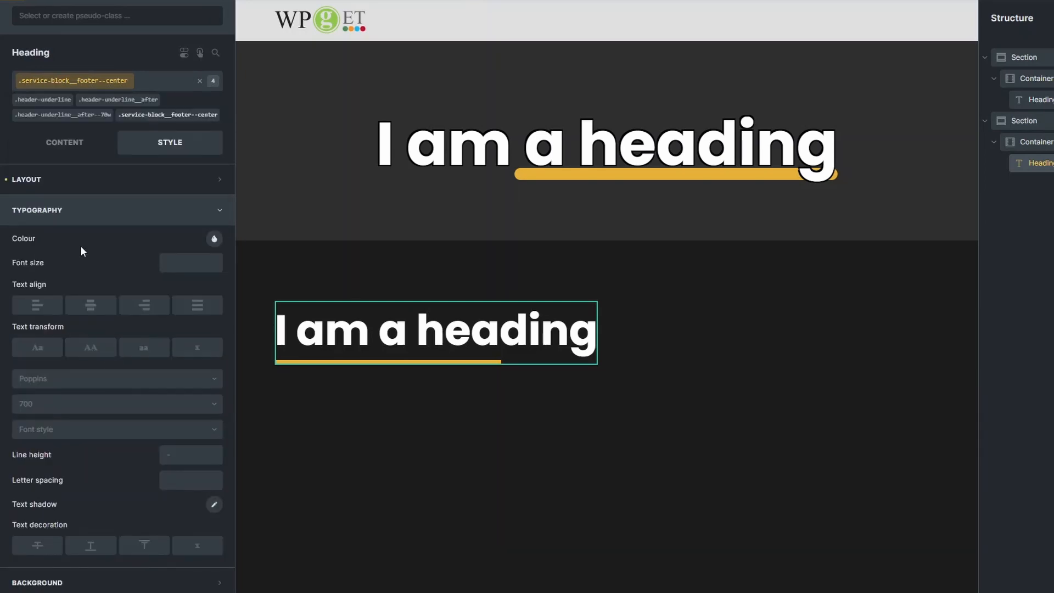
click(199, 81)
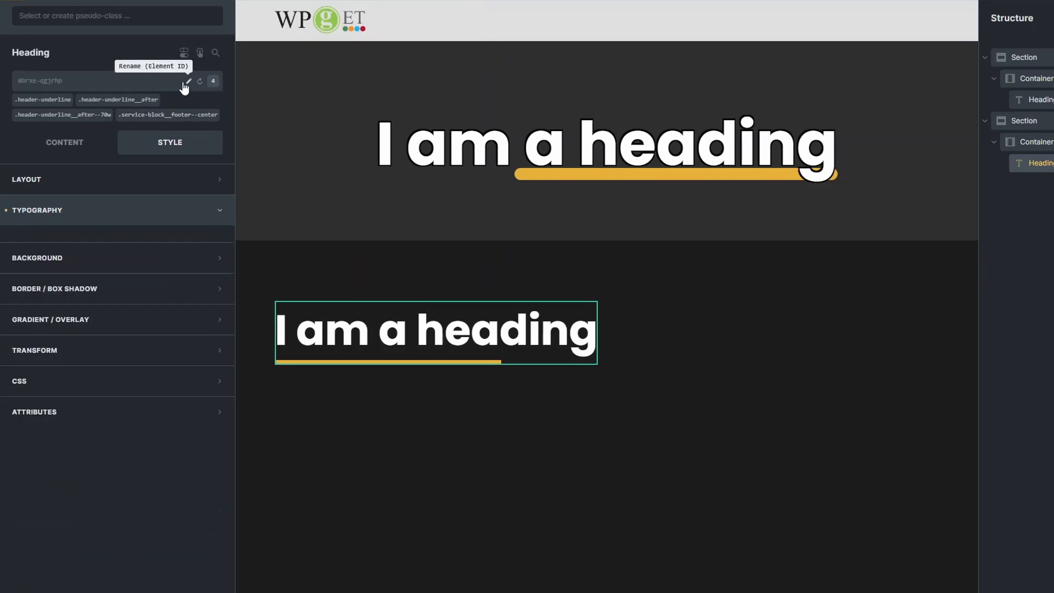
- Add the header-underline__after--center class to the second section's heading
click(129, 84)
scroll(131, 382, down, 5)
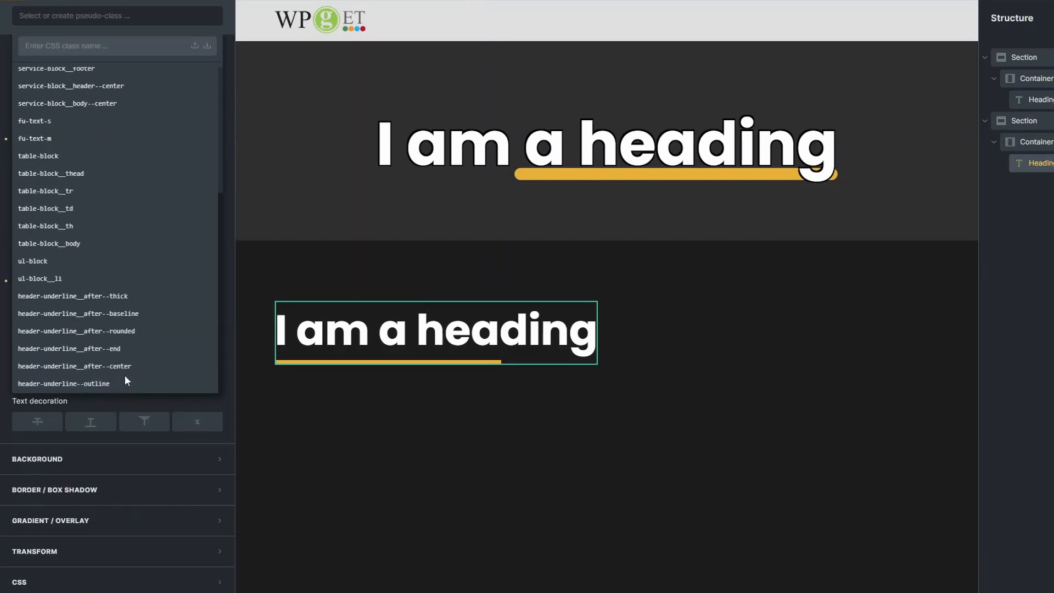
click(123, 368)
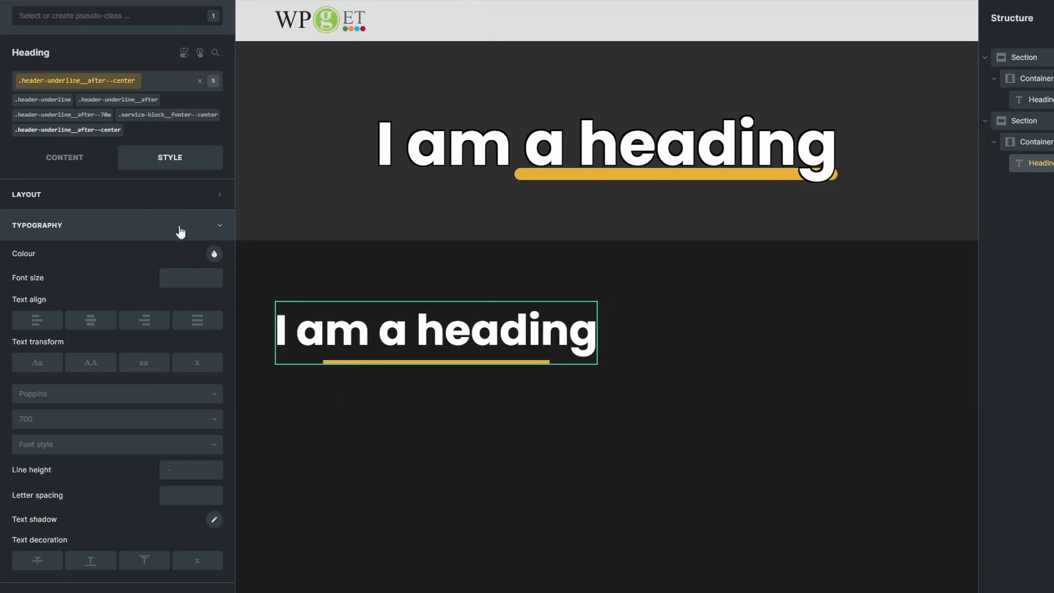
- Add the header-underline__after--rounded class to the second section's heading and check the underline with the heading deselected
click(150, 85)
scroll(160, 334, down, 10)
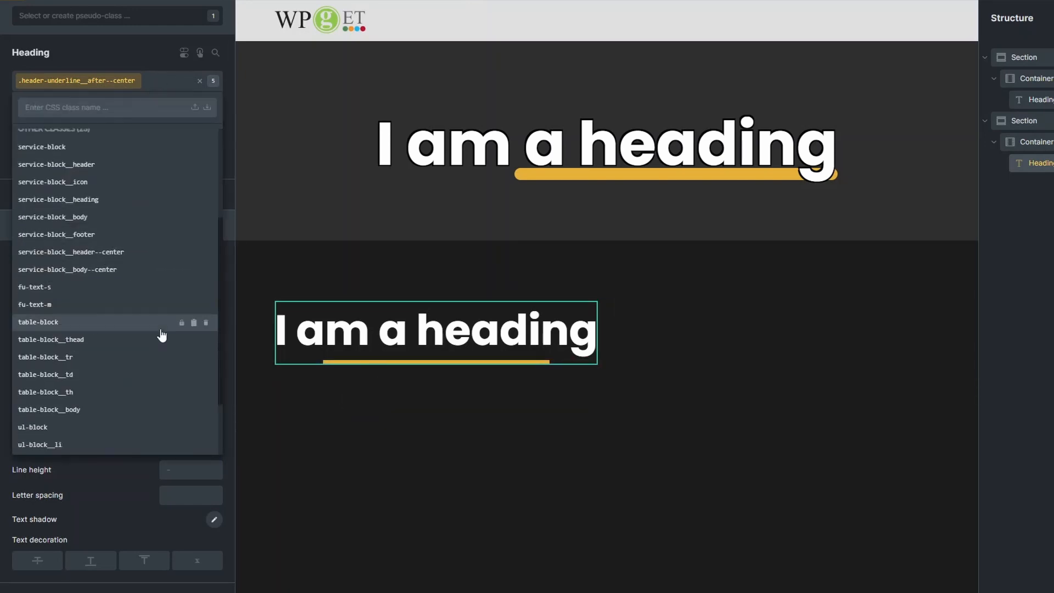
click(155, 350)
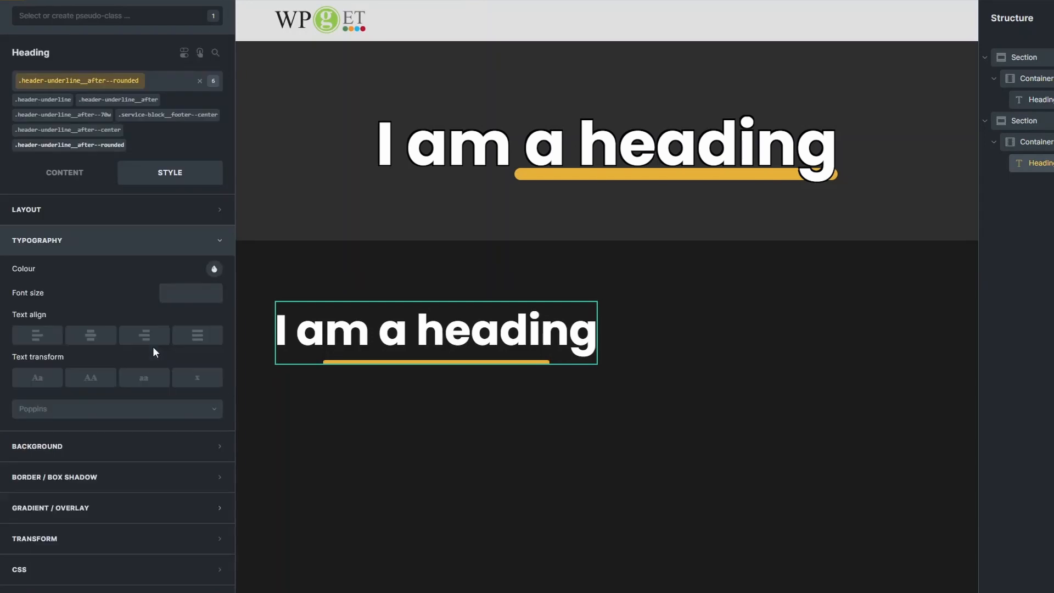
click(506, 499)
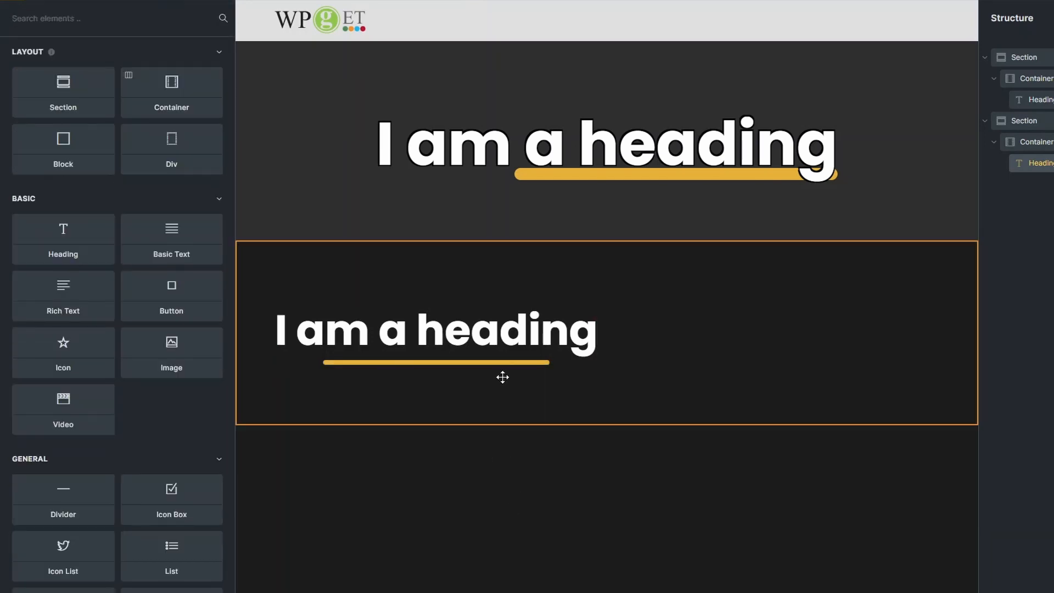
click(519, 362)
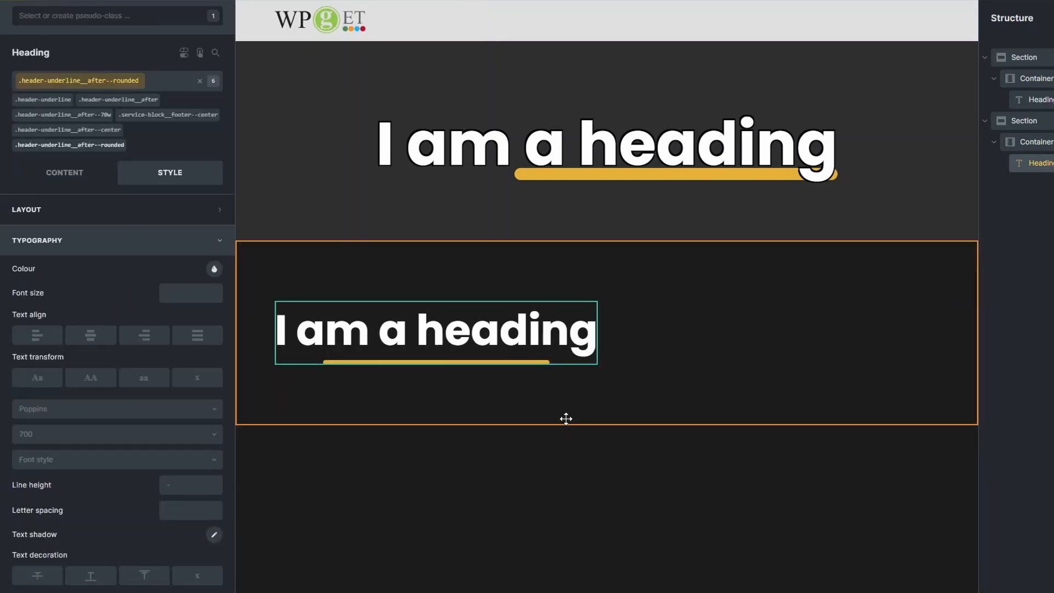
- Add the header-underline__after--baseline class to the second section's heading
click(152, 83)
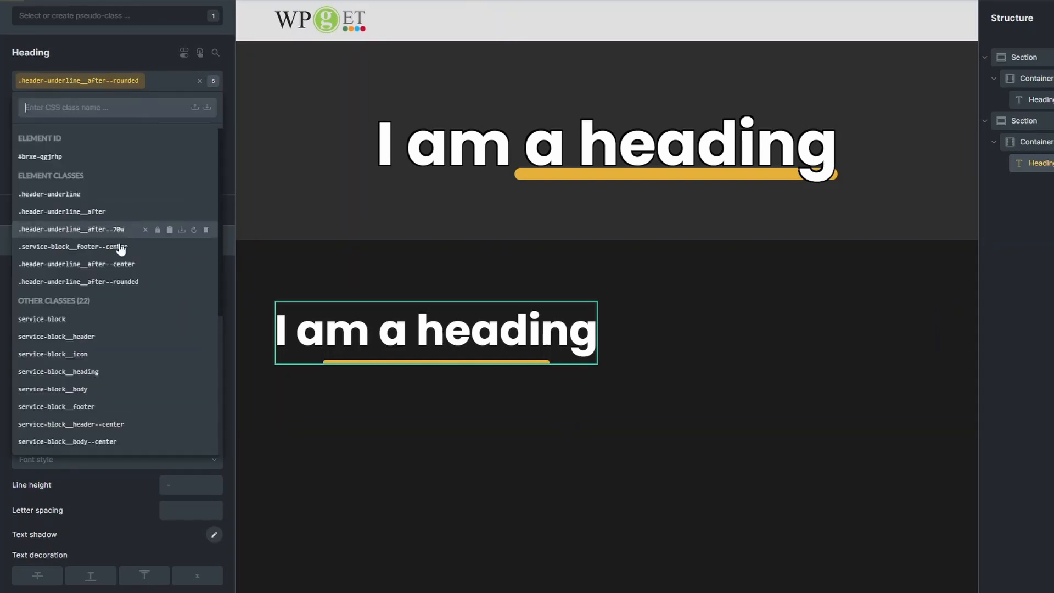
scroll(141, 341, down, 5)
click(144, 410)
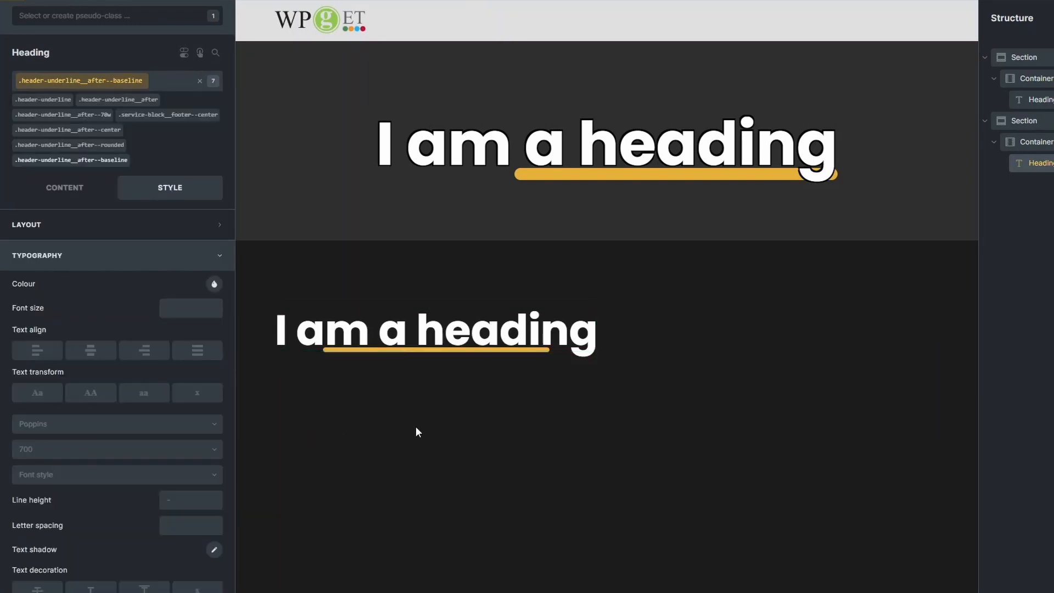
click(644, 490)
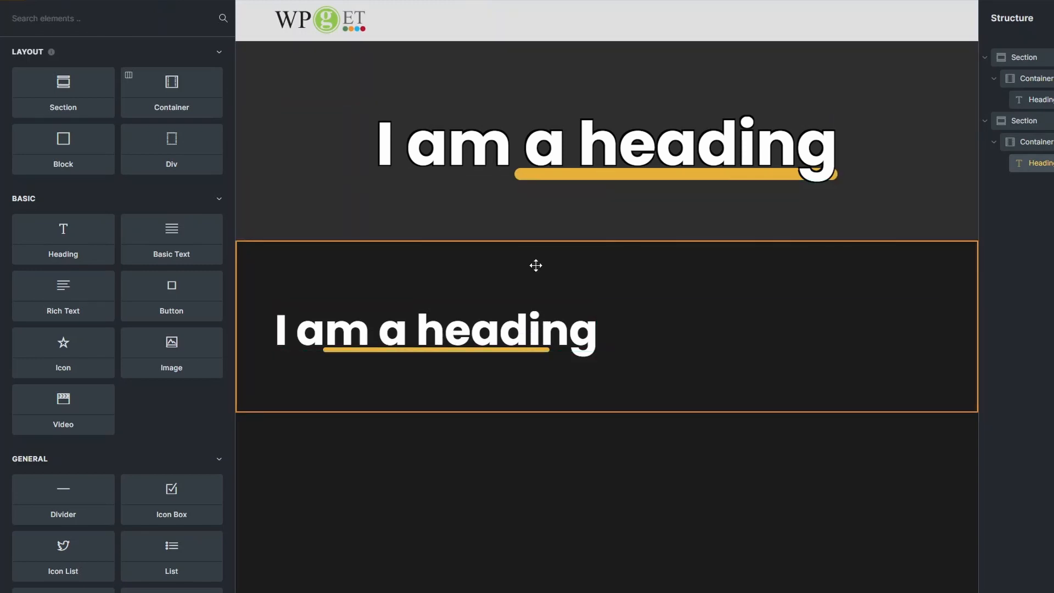
- Set the top margin to -0.2em for the :after pseudo-class of header-underline__after--baseline, working from the first section's heading
click(564, 169)
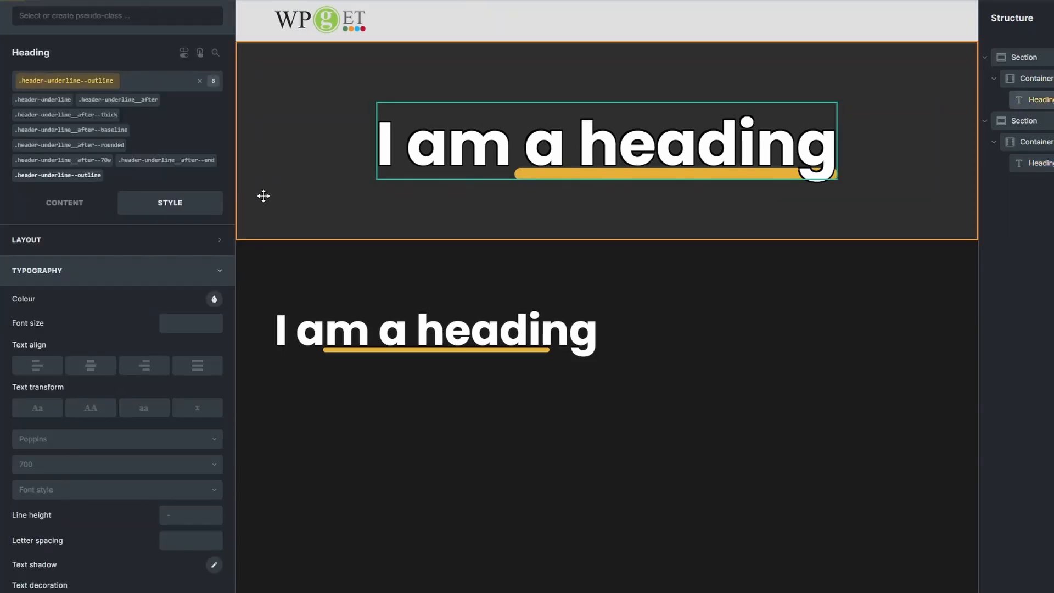
click(117, 131)
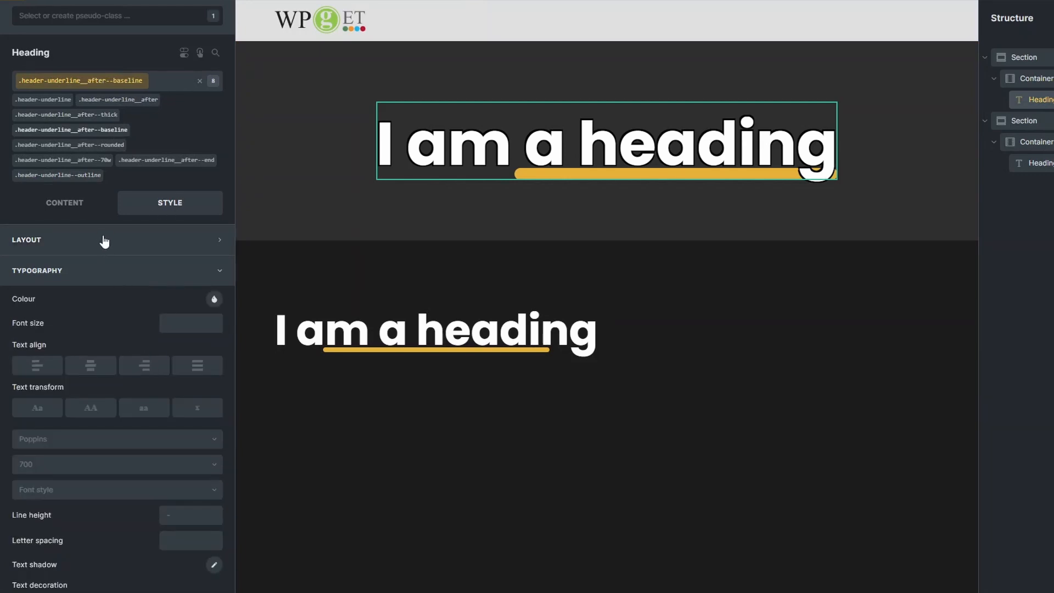
click(117, 250)
scroll(130, 362, down, 2)
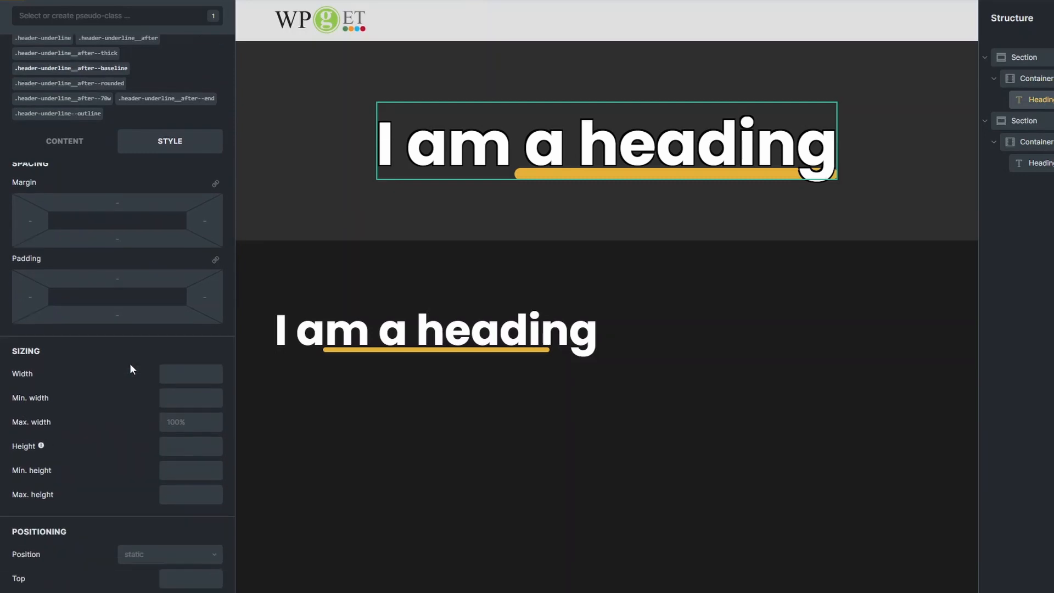
scroll(130, 363, up, 2)
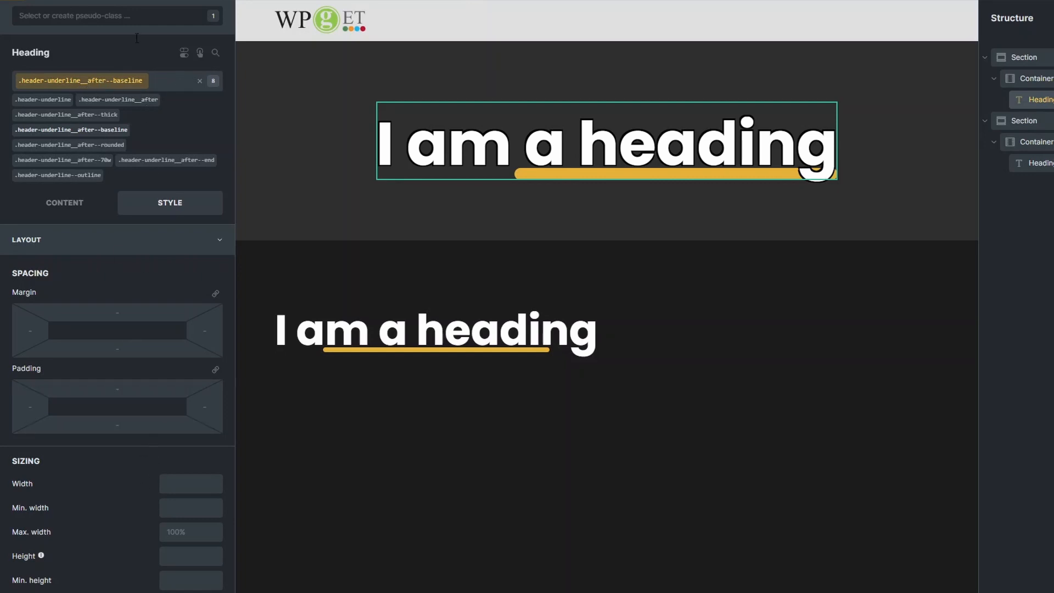
click(146, 15)
click(61, 85)
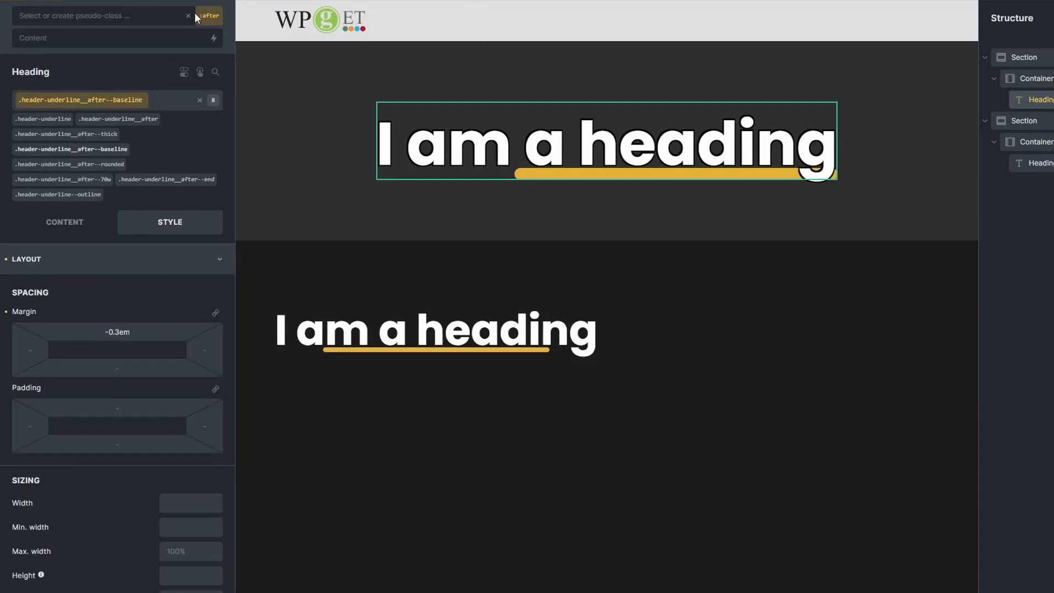
click(120, 332)
key(BackSpace)
text(2)
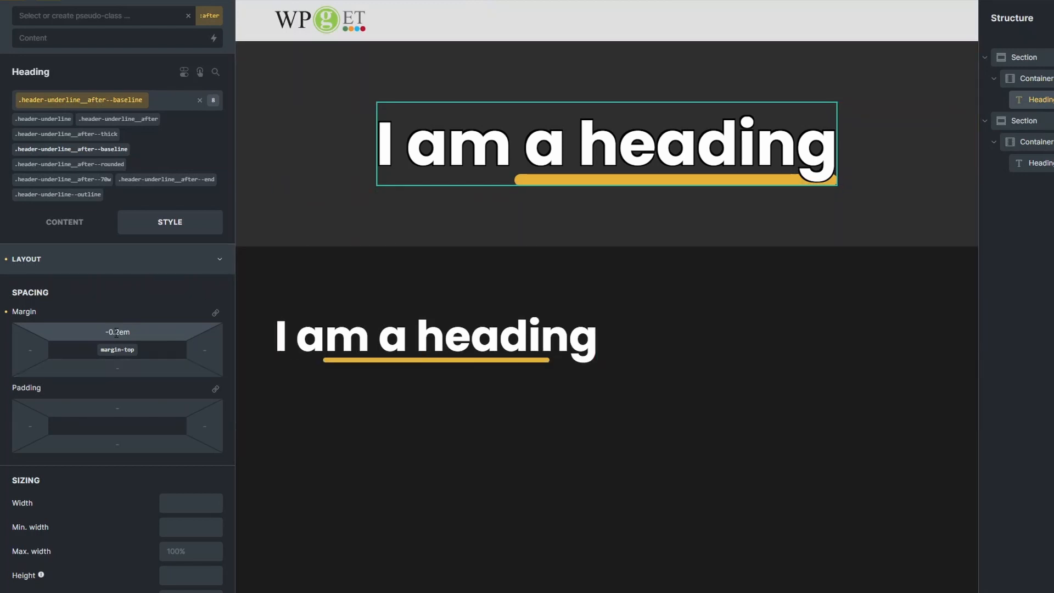
- Try top margins of 1em, -1em, -1.5em and -1.3em for the :after pseudo-class of header-underline__after--baseline
drag(107, 331, 107, 334)
text(1)
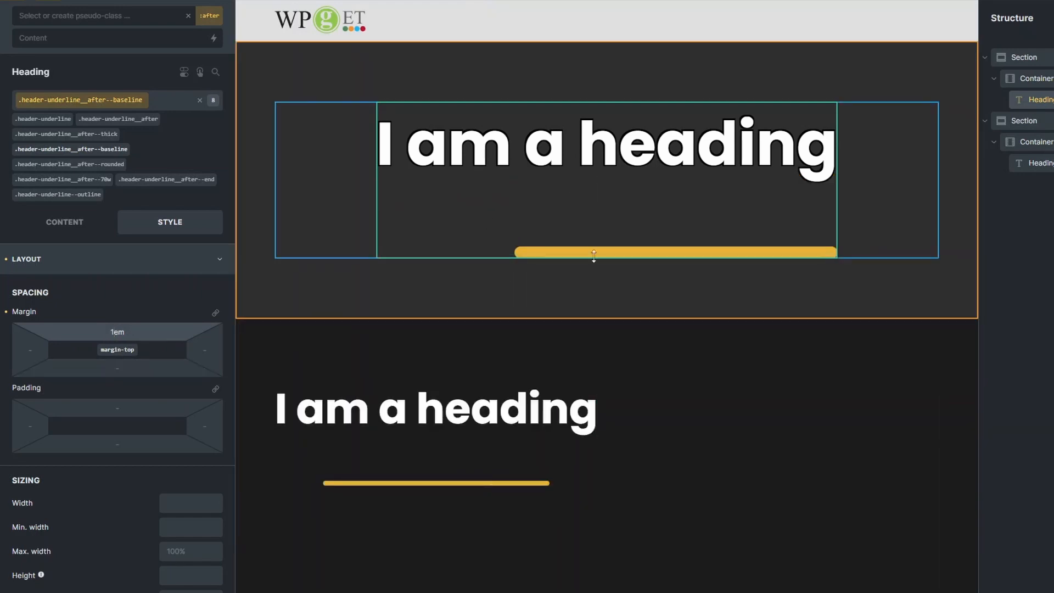
key(BackSpace)
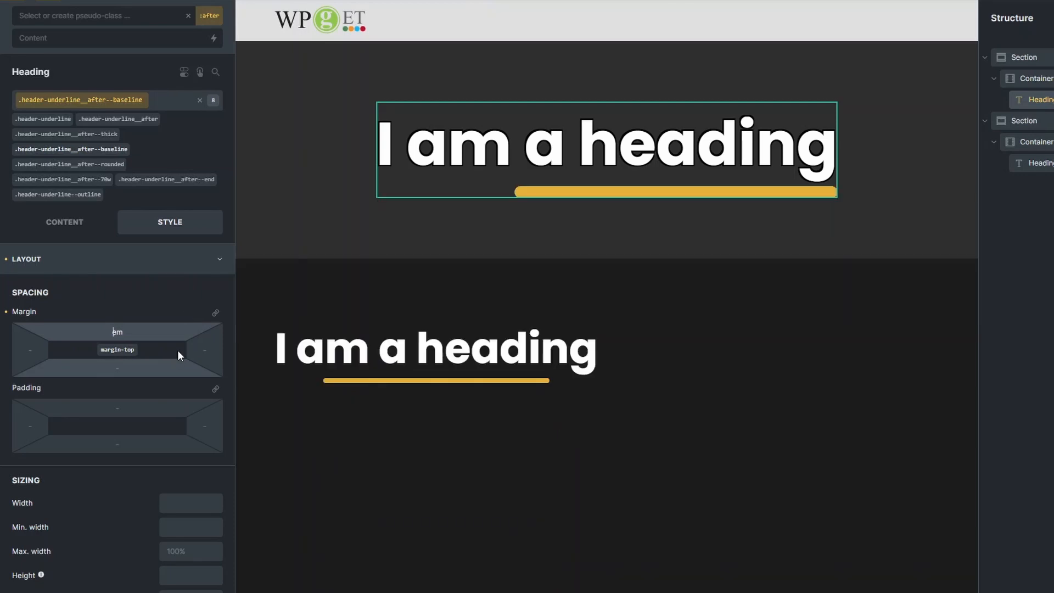
text(-1)
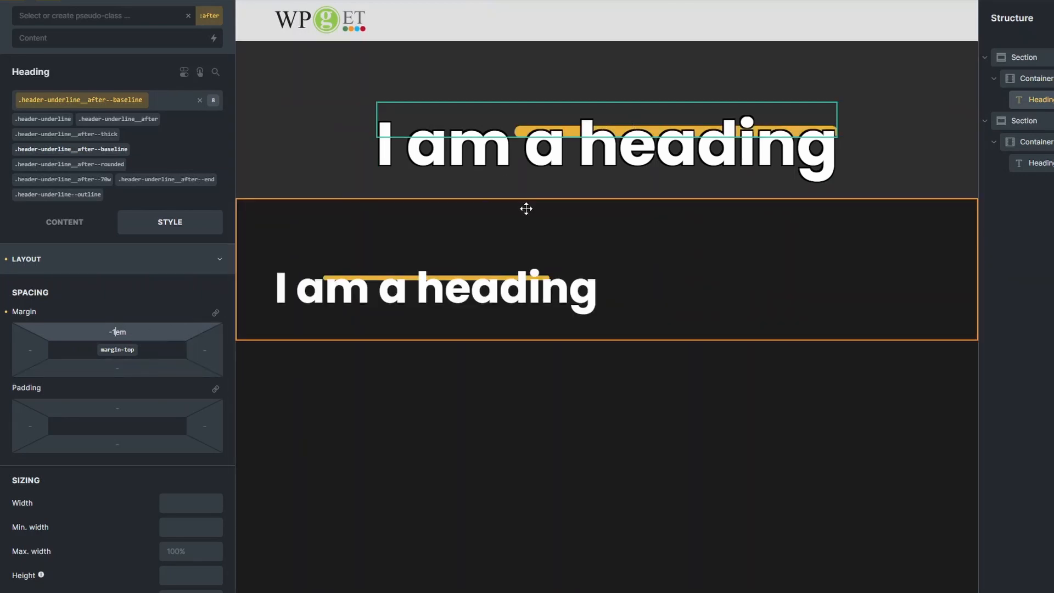
text(.5)
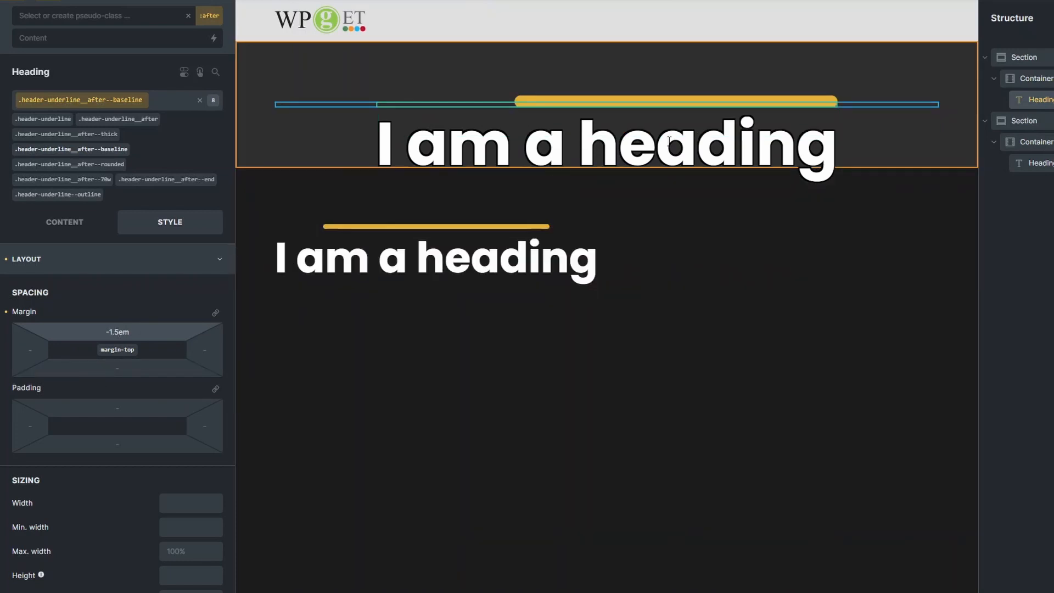
drag(119, 332, 114, 332)
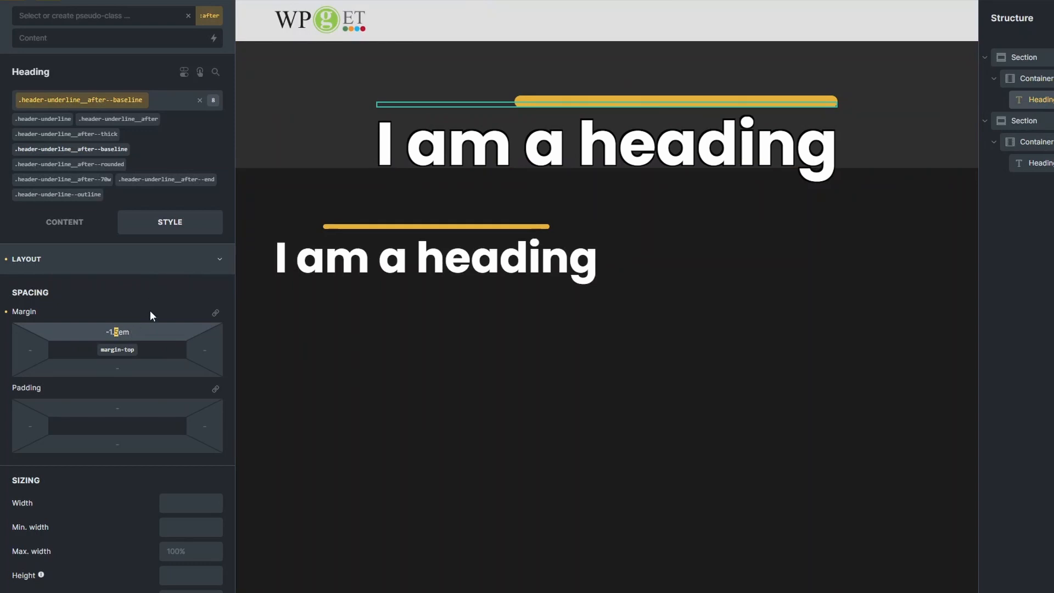
text(3)
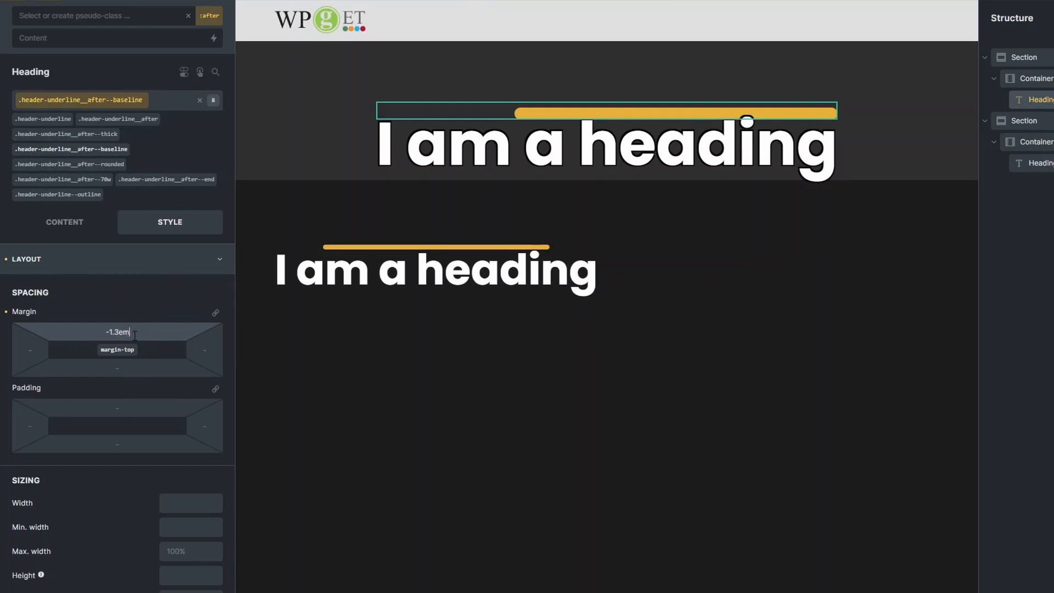
- Set the top margin of header-underline__after--baseline's :after pseudo-class back to -0.2em
drag(135, 335, 115, 333)
click(115, 332)
key(BackSpace)
key(BackSpace)
key(BackSpace)
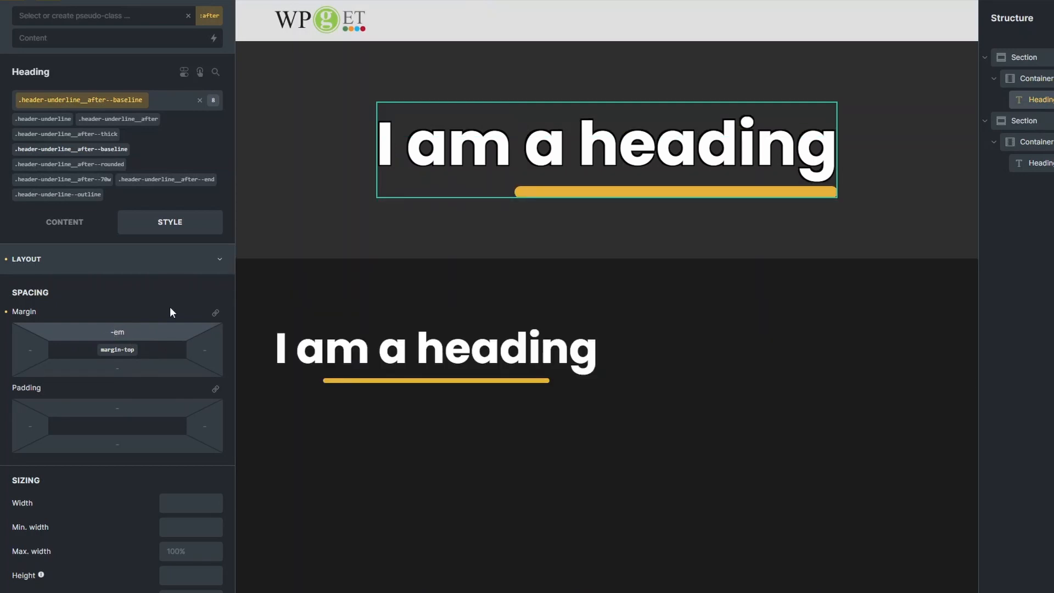
text(0.2)
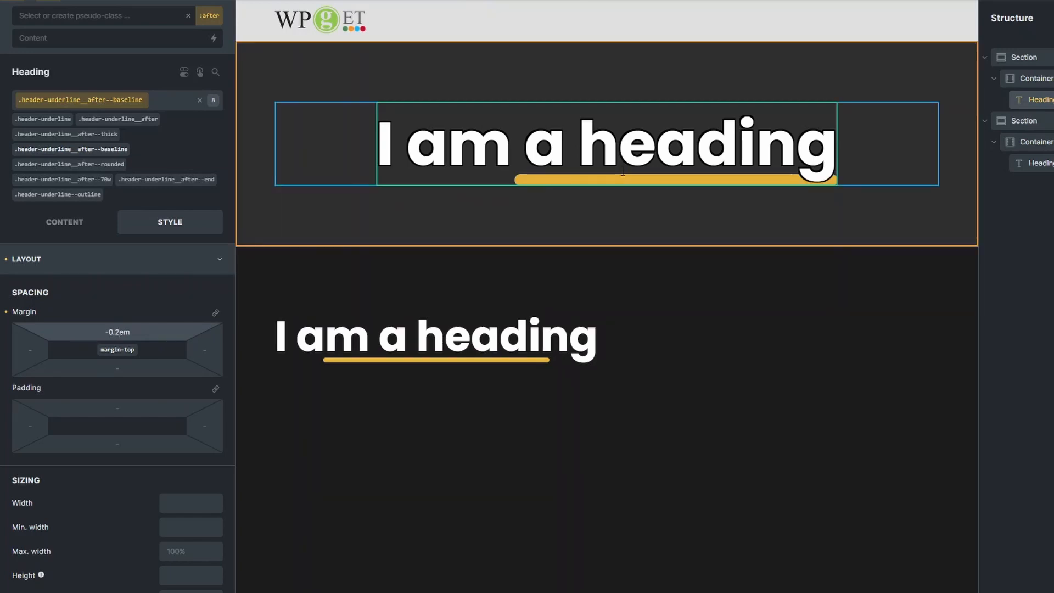
click(591, 175)
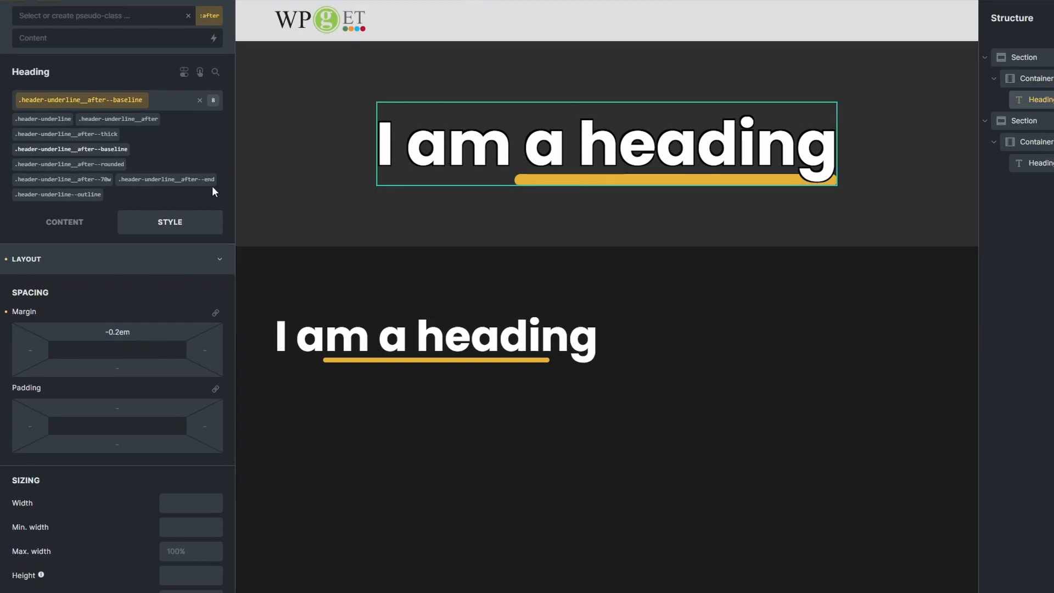
- Set the background colour of header-underline__after's :after pseudo-class to the Secondary green #468717 and deselect the heading
click(119, 119)
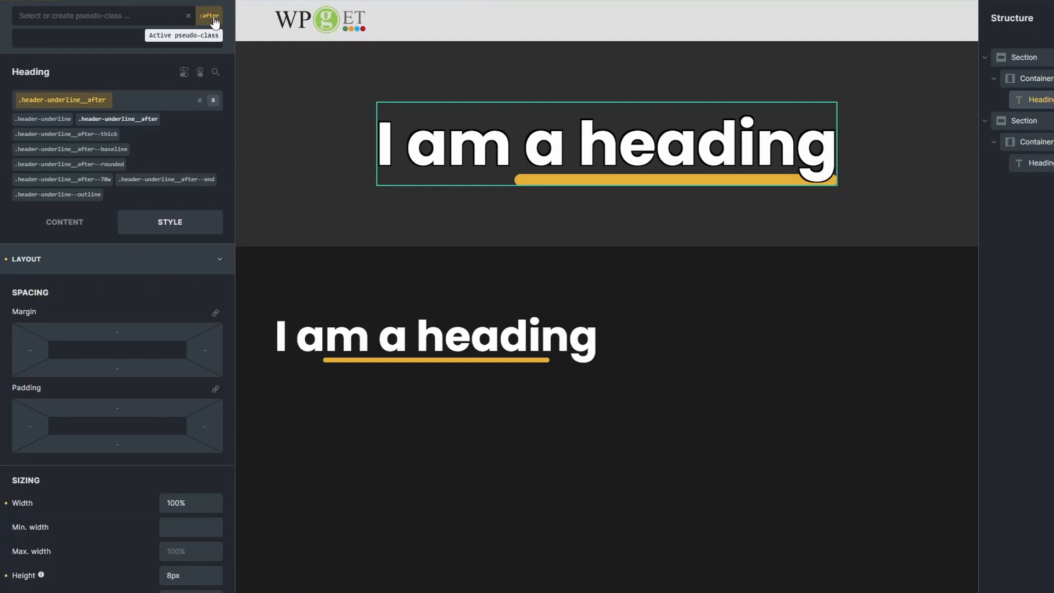
click(136, 264)
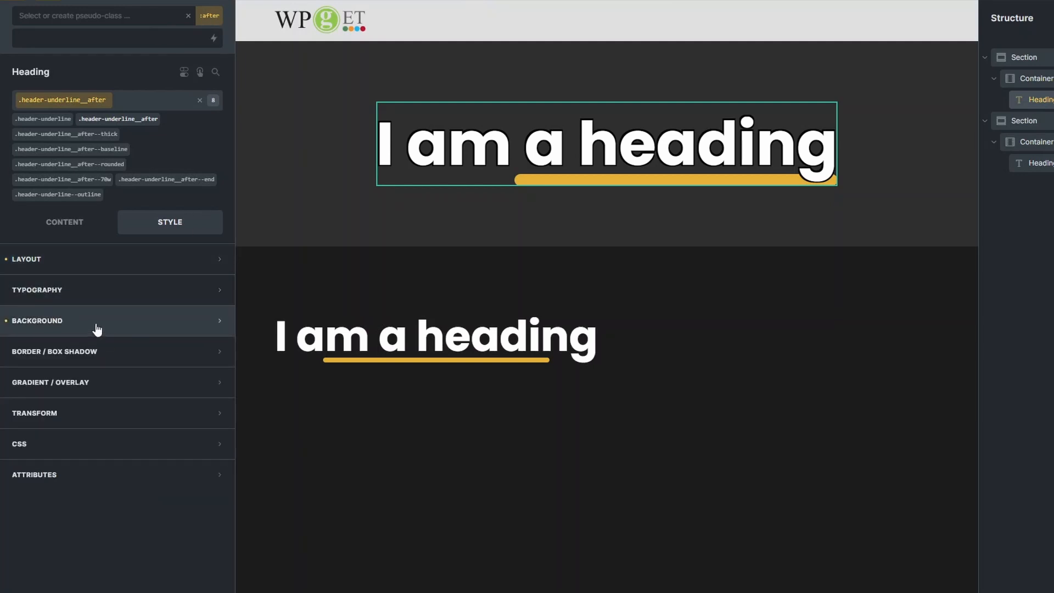
click(97, 328)
click(220, 352)
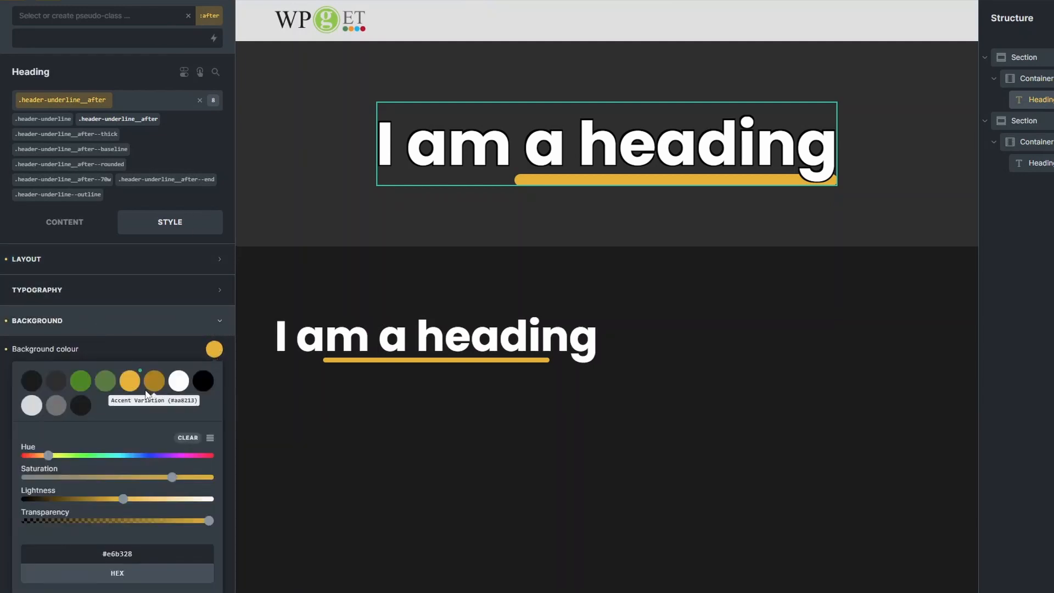
click(104, 384)
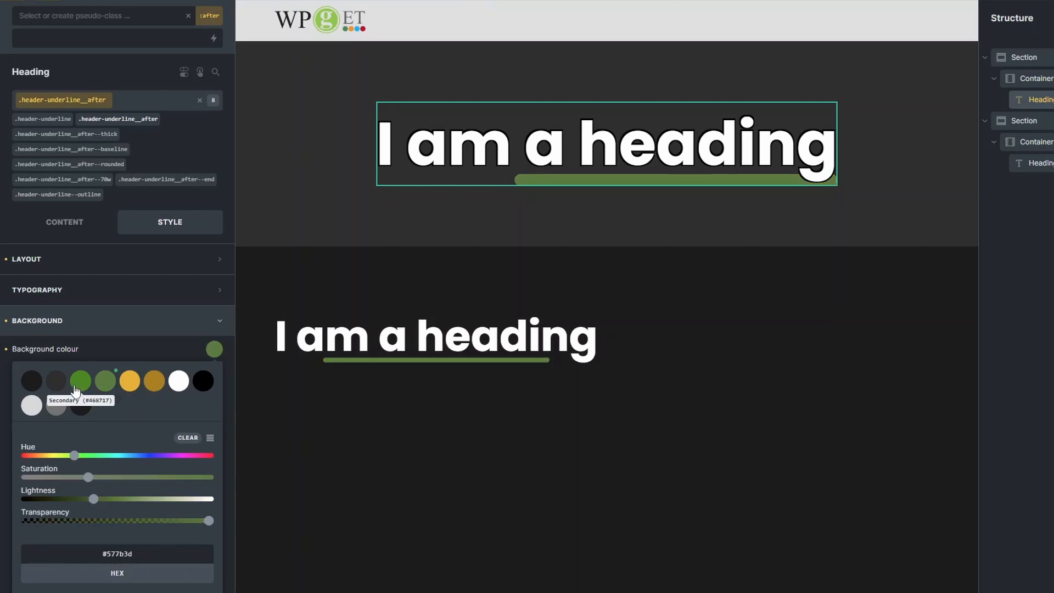
click(80, 380)
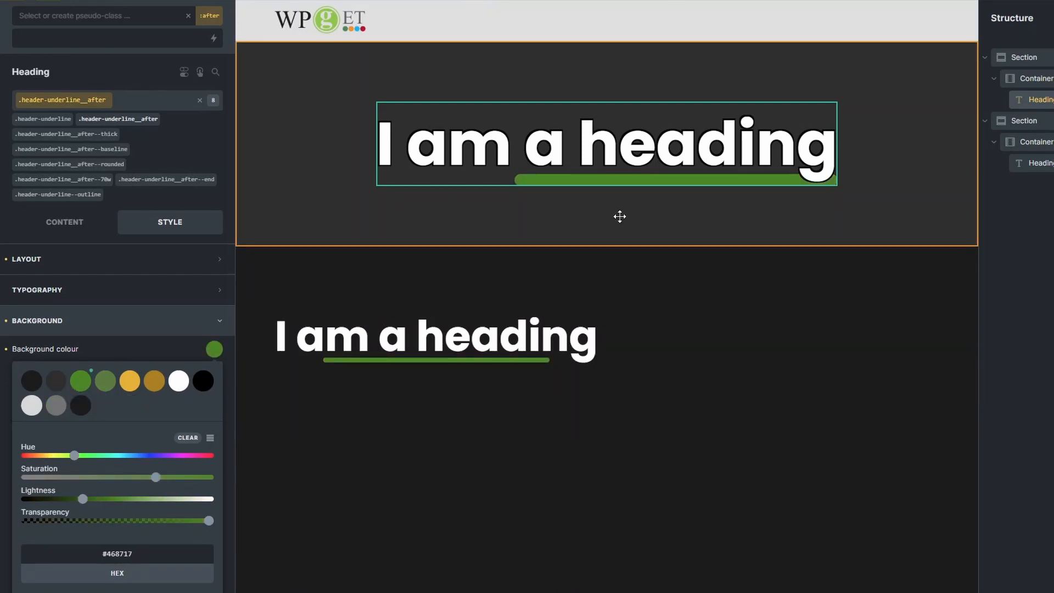
click(490, 532)
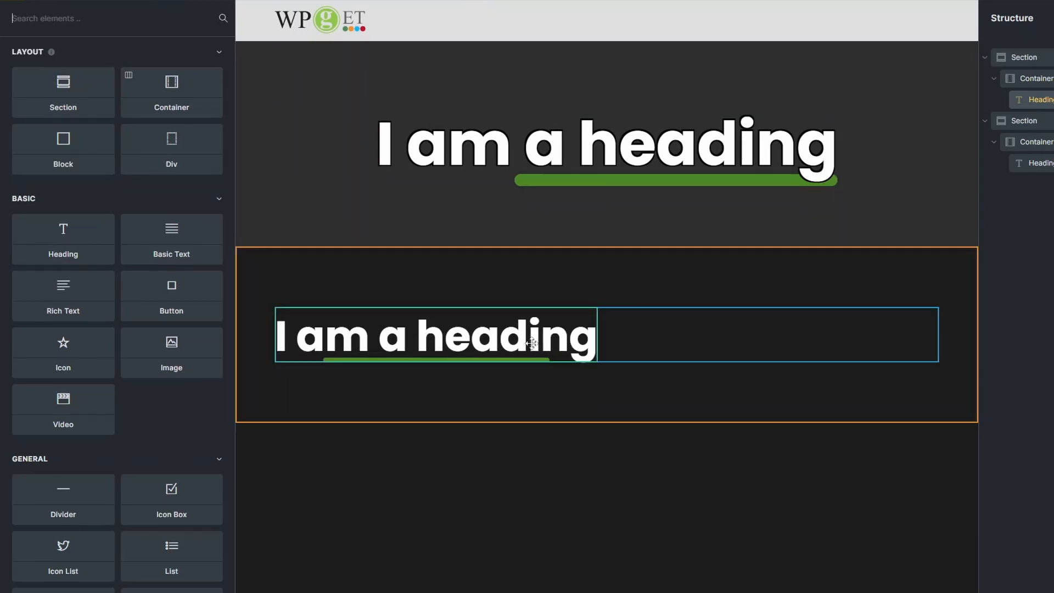
- Remove the header-underline__after--baseline class from the second section's heading
click(478, 348)
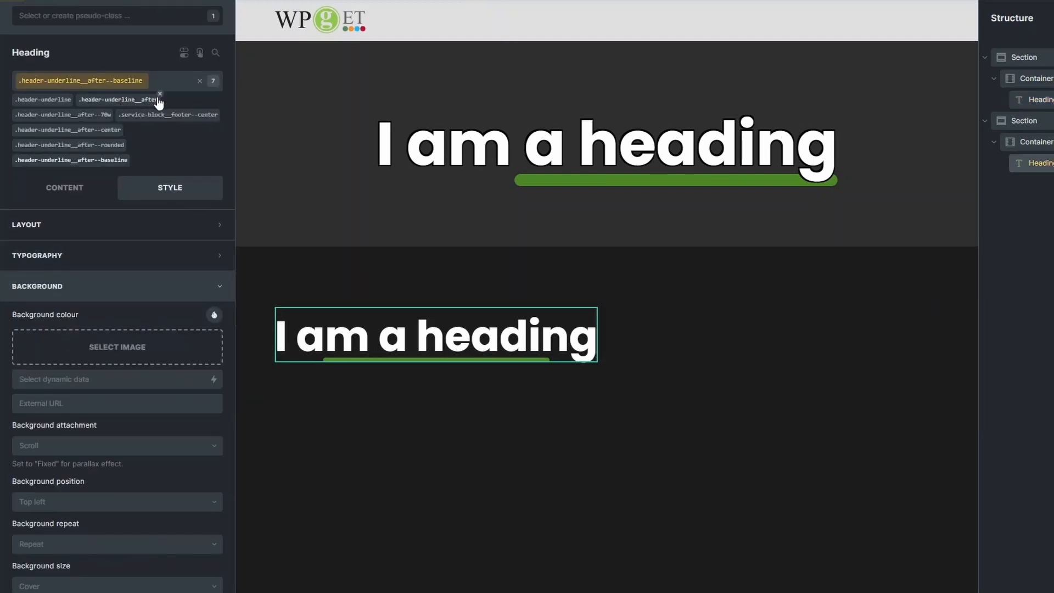
click(129, 158)
click(440, 465)
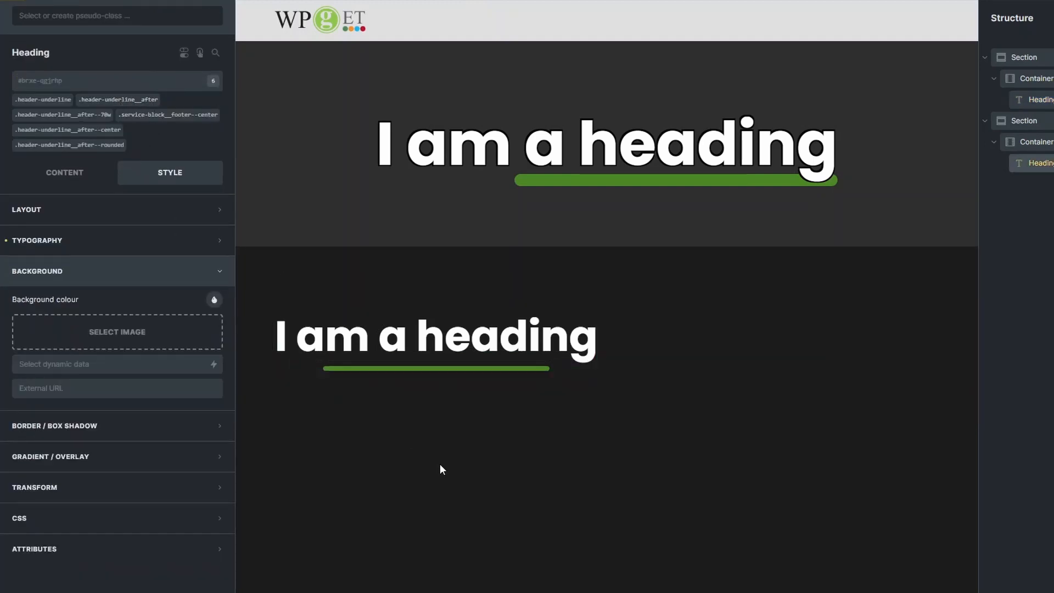
- From the first section's heading, set header-underline__after--baseline's :after top margin to -0.3em and deselect the heading
click(690, 164)
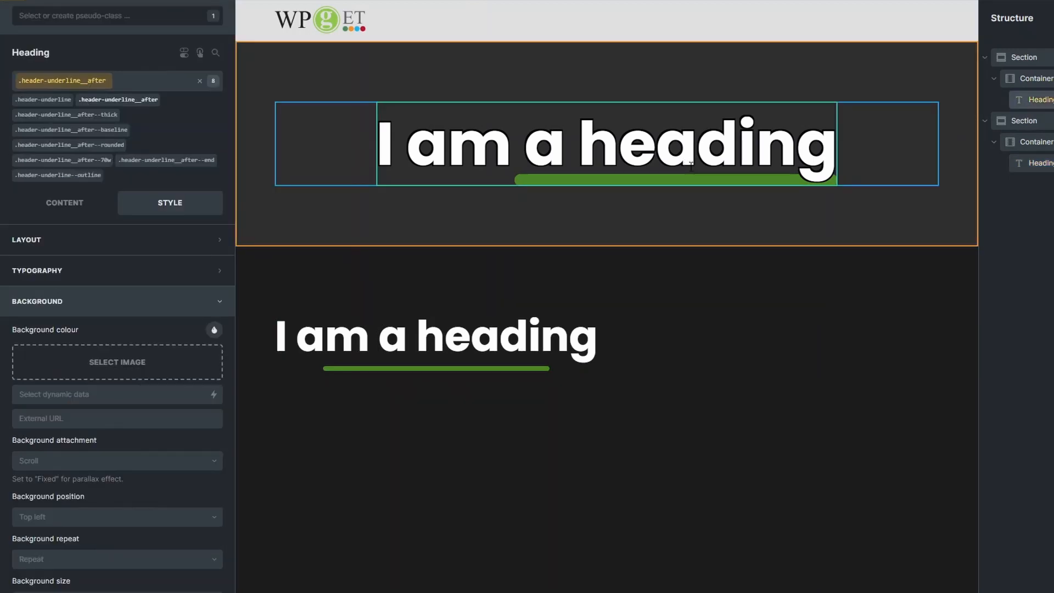
click(101, 132)
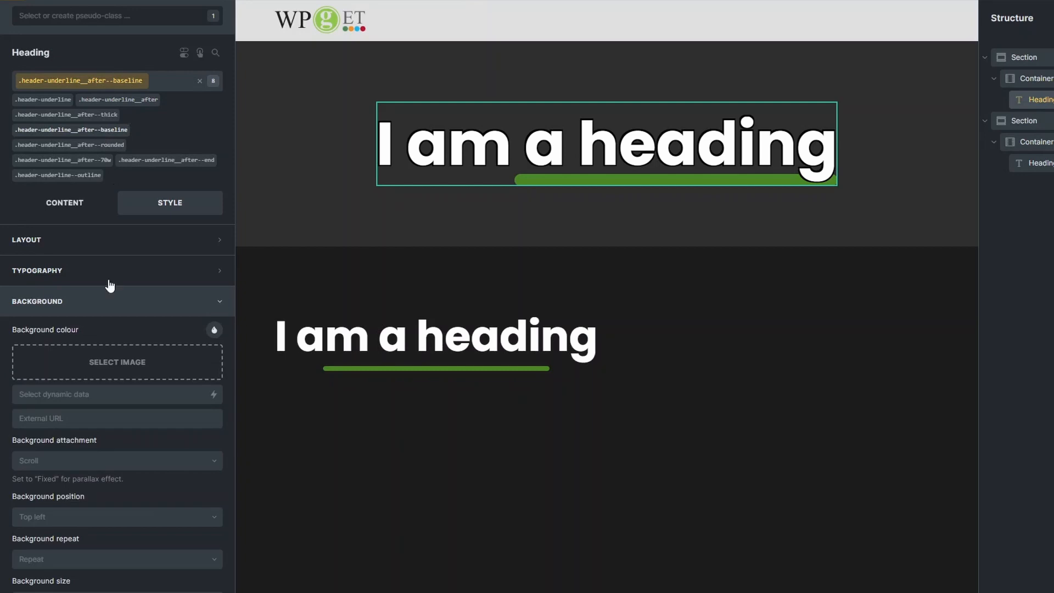
click(202, 16)
click(57, 87)
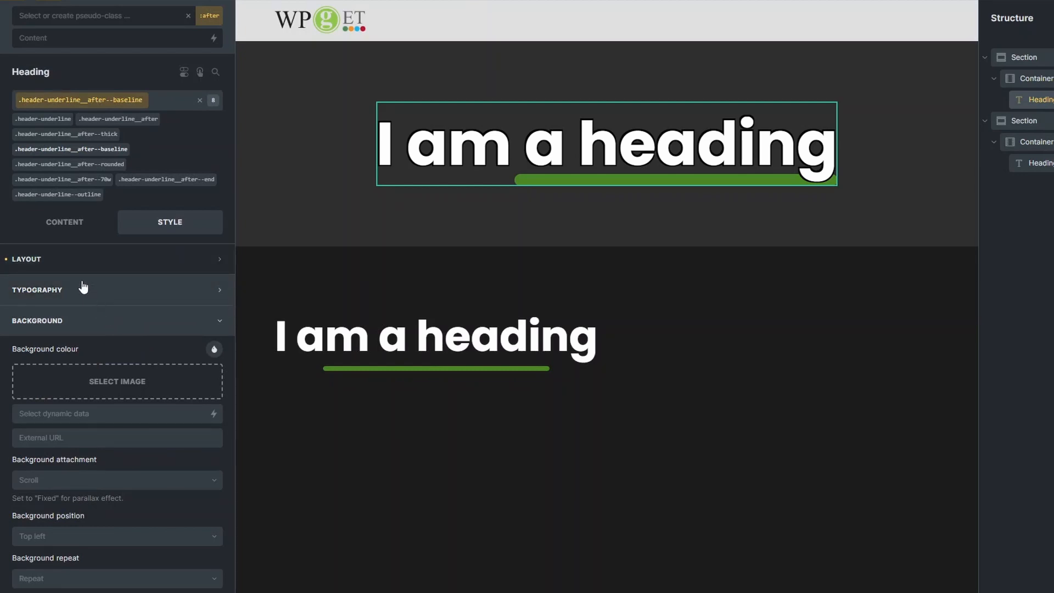
click(76, 259)
click(117, 324)
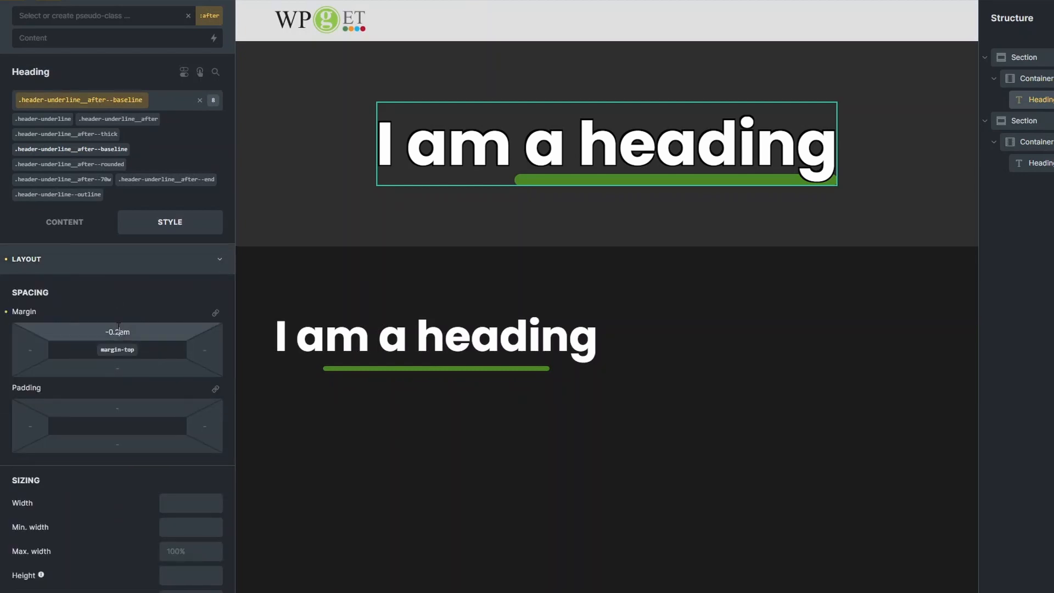
key(BackSpace)
text(3)
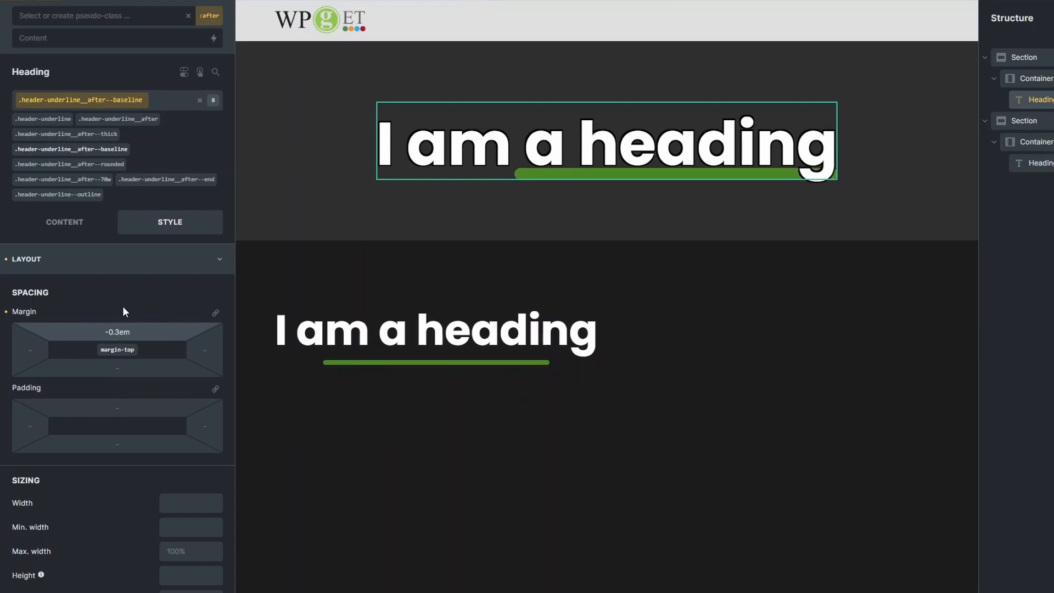
click(476, 526)
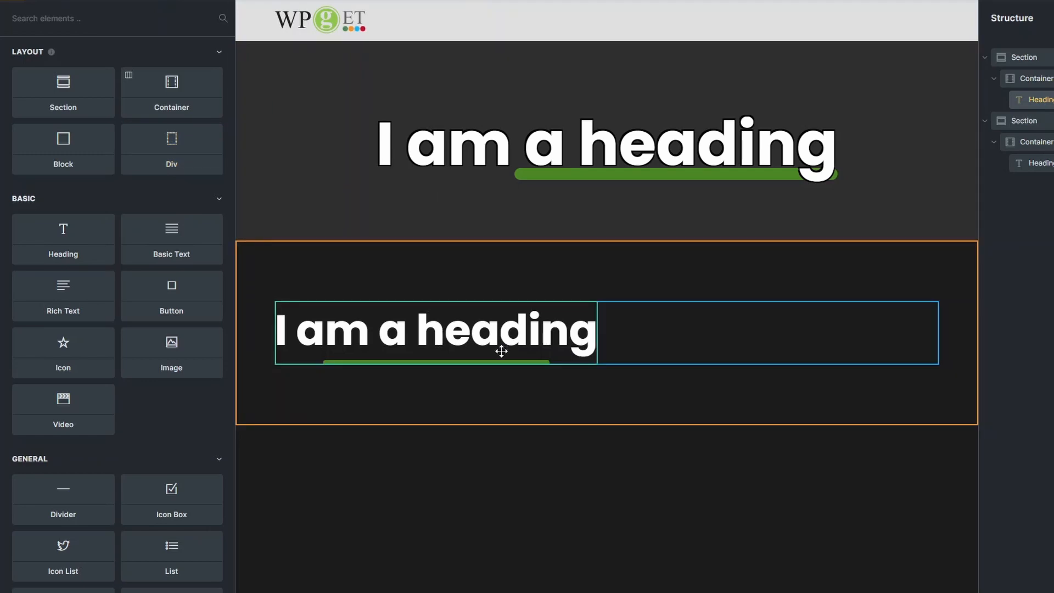
- Create a global class named header-underline__after--accent on the second section's heading, reusing the header-underline__after name
click(501, 352)
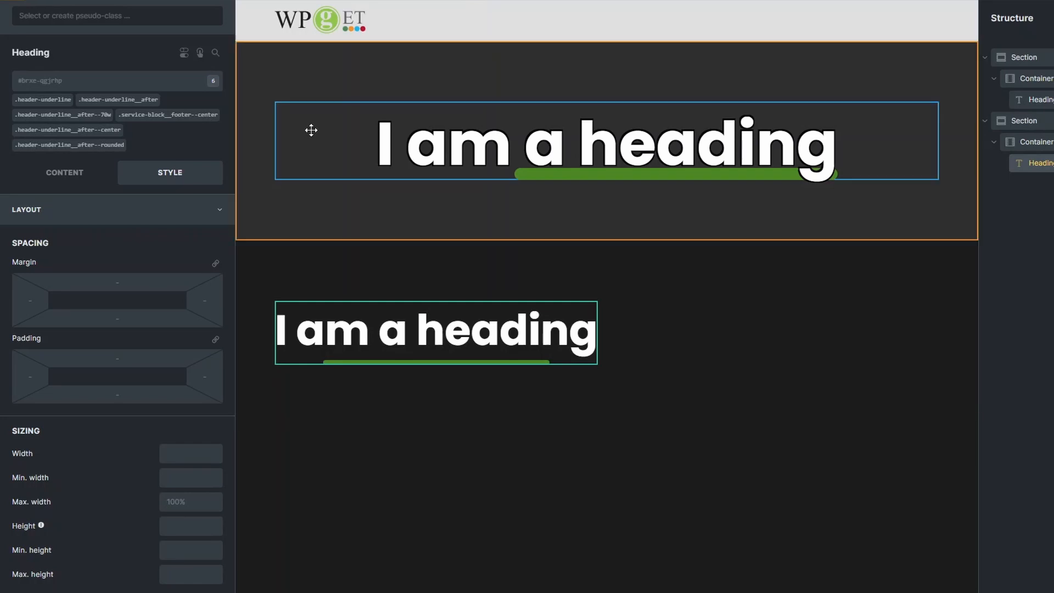
click(135, 101)
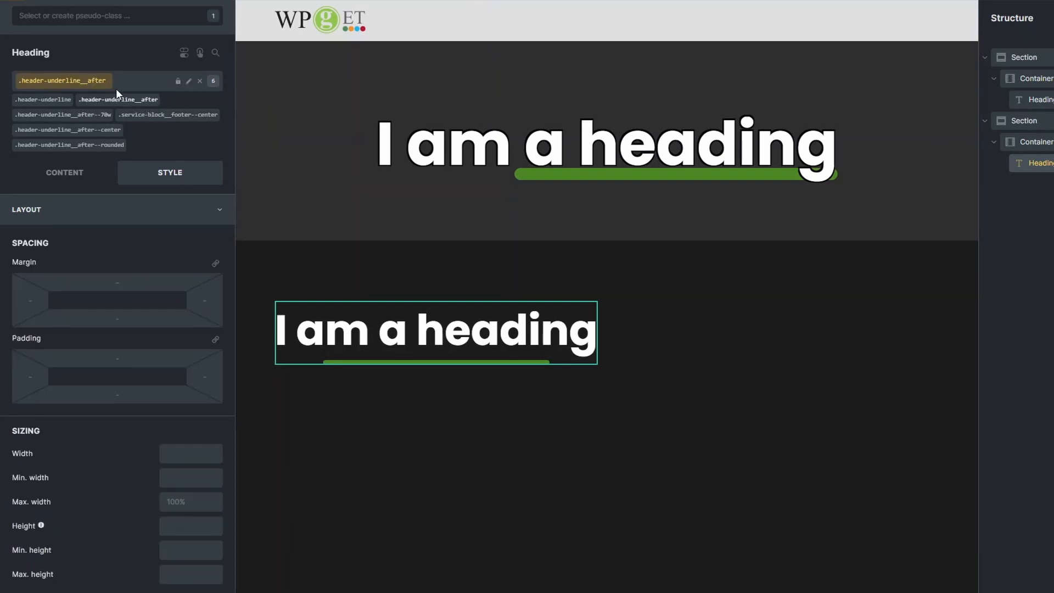
click(189, 81)
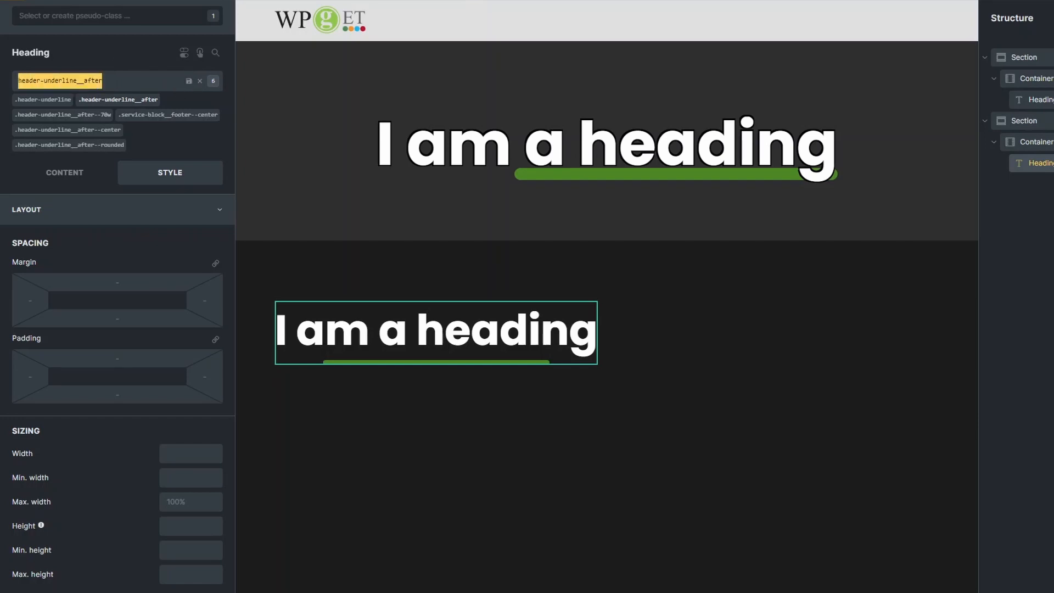
click(140, 79)
click(201, 82)
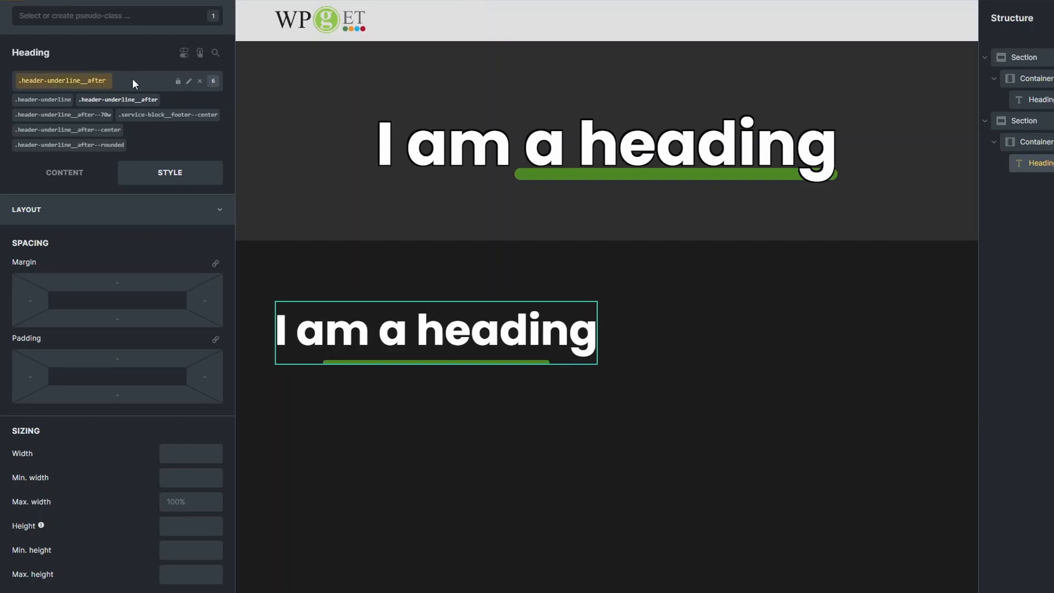
click(132, 77)
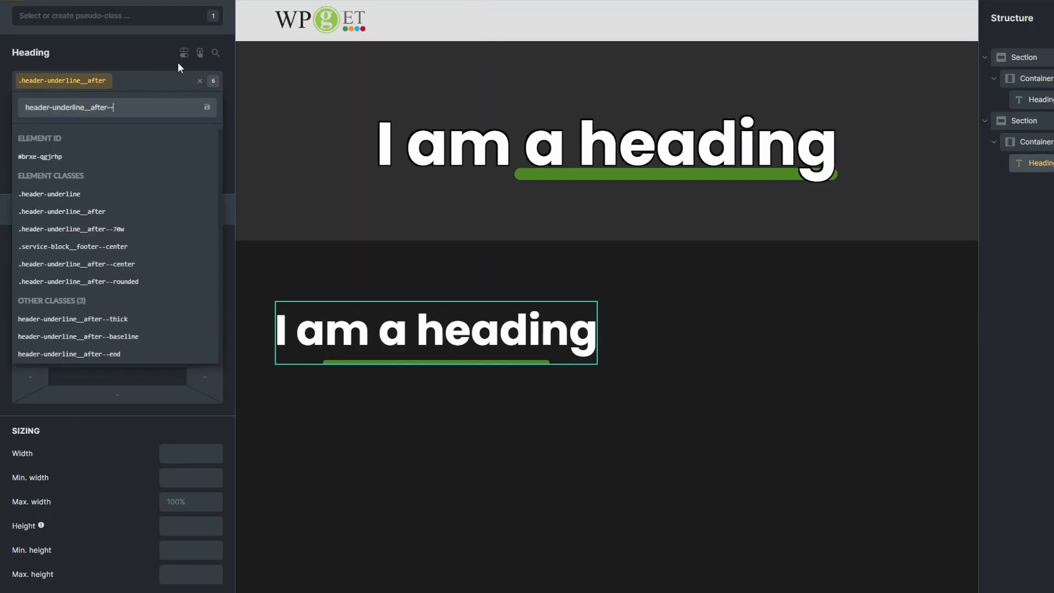
text(accent)
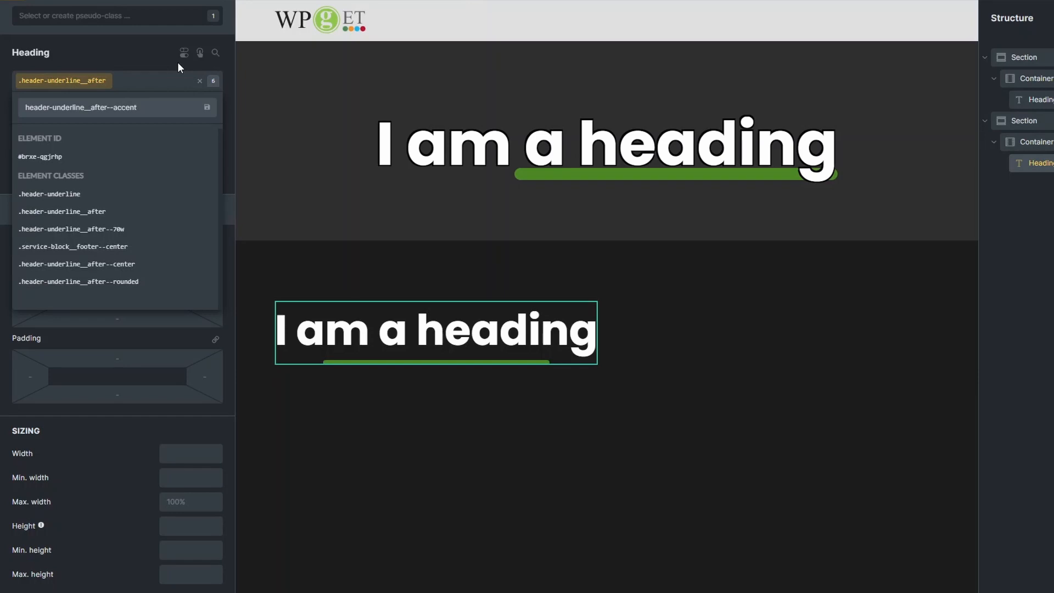
key(Return)
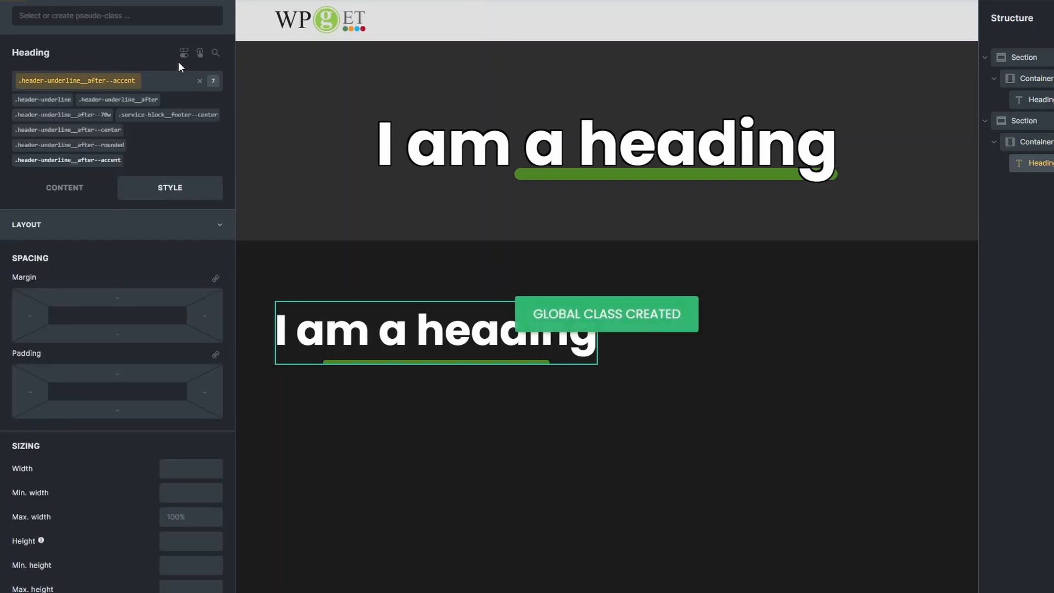
- Activate the :after pseudo-class on the second heading and remove its service-block__footer--center class
click(215, 21)
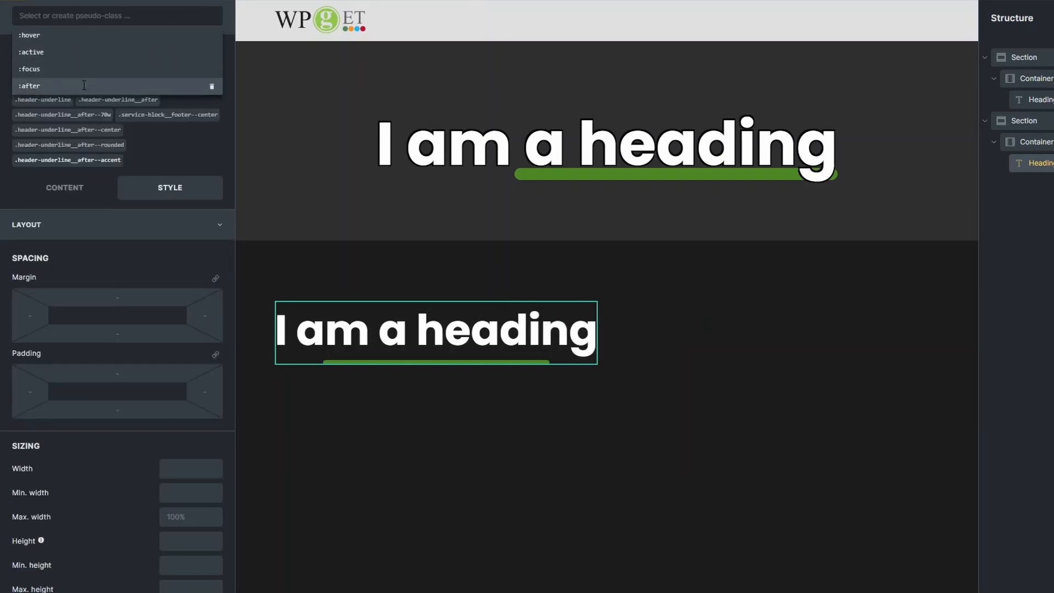
click(71, 87)
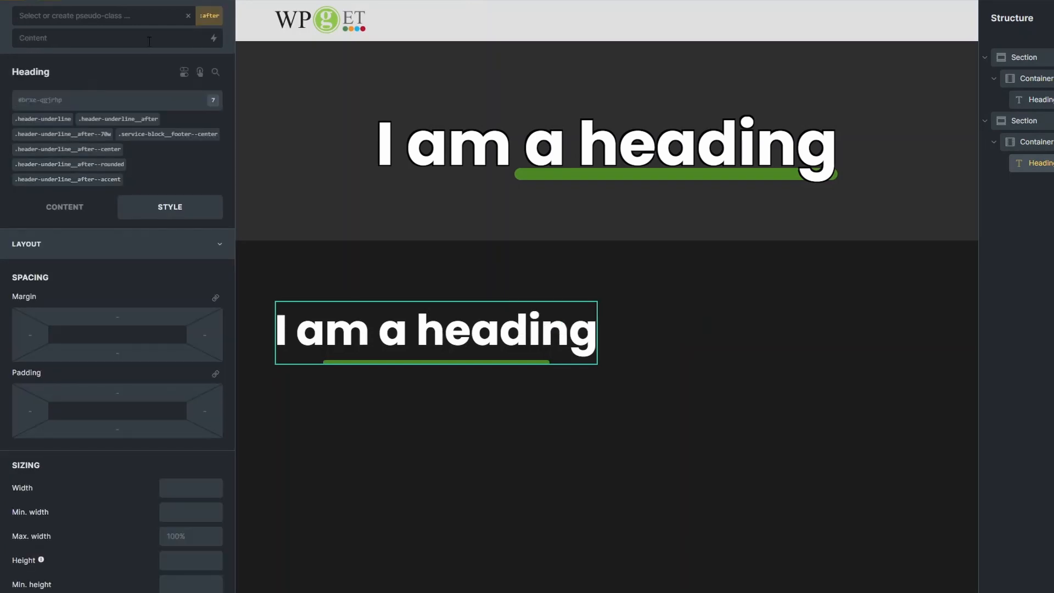
click(179, 135)
click(220, 133)
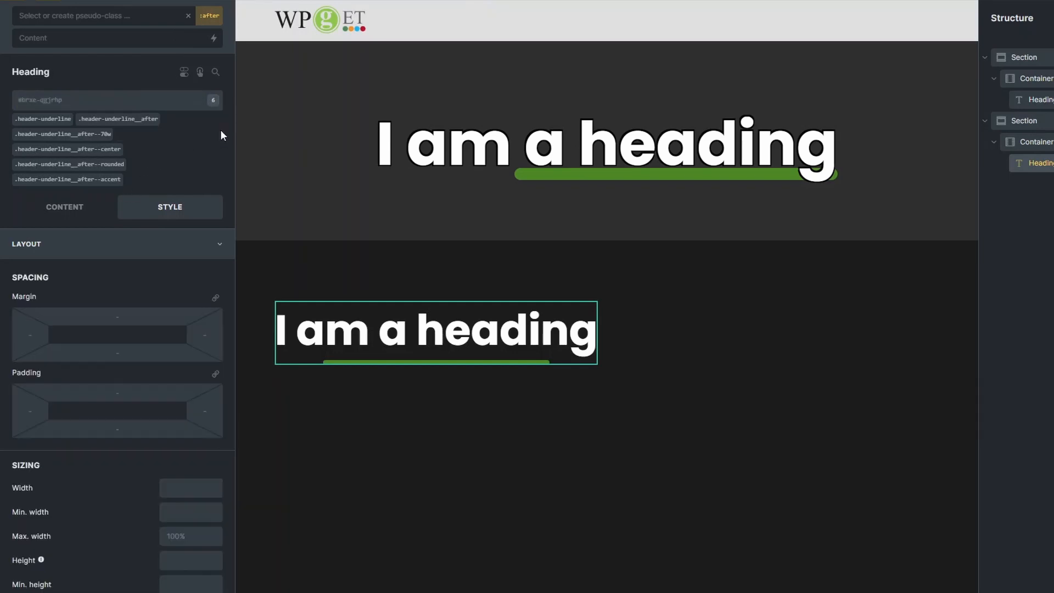
- Set the :after background colour of header-underline__after--accent to the yellow-orange palette colour on the second section's heading, and deselect the heading
click(93, 181)
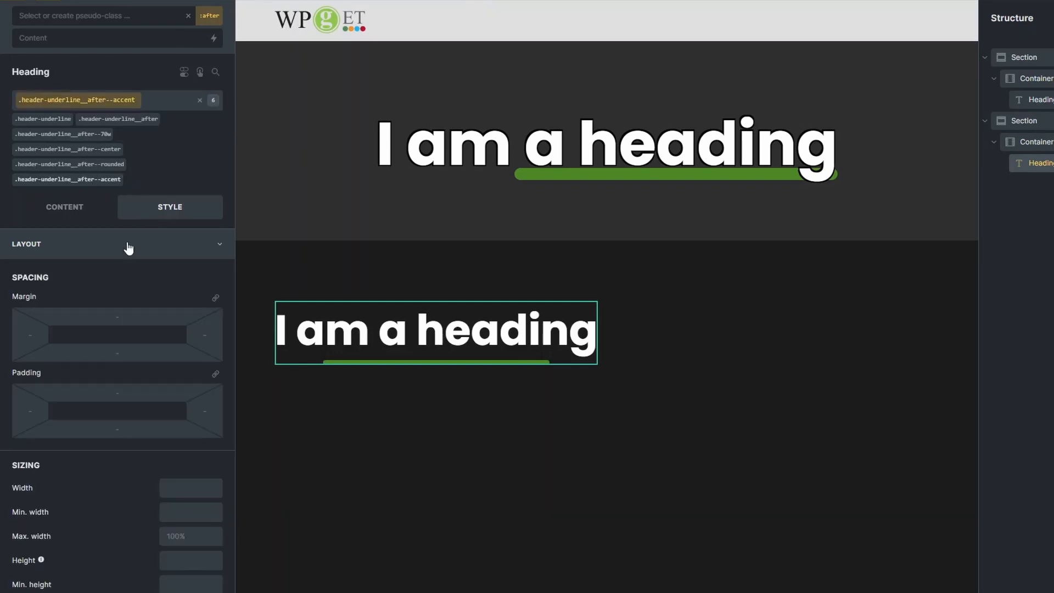
scroll(139, 348, down, 1)
click(67, 184)
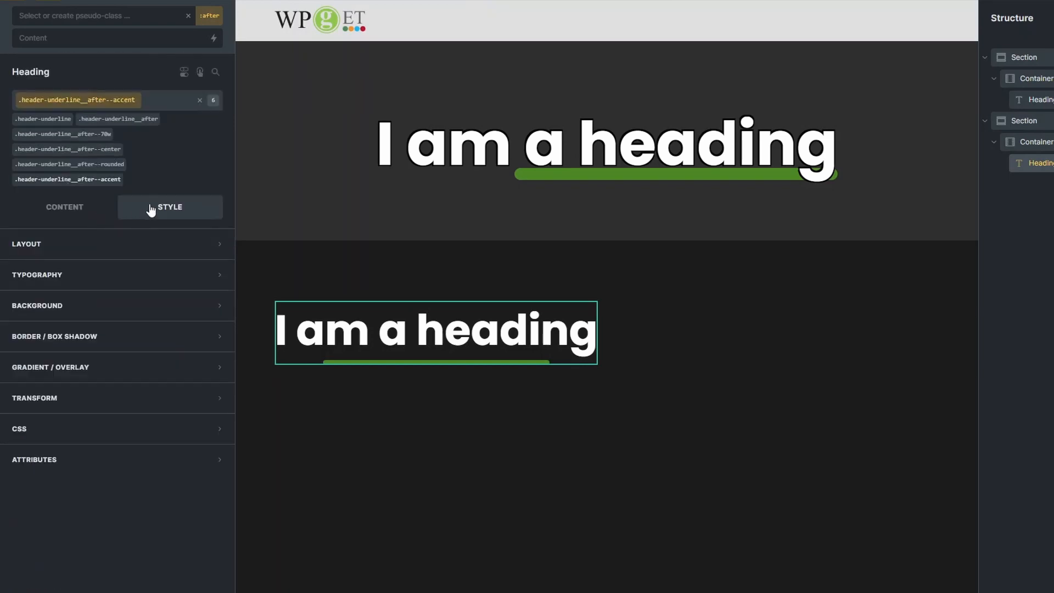
click(82, 306)
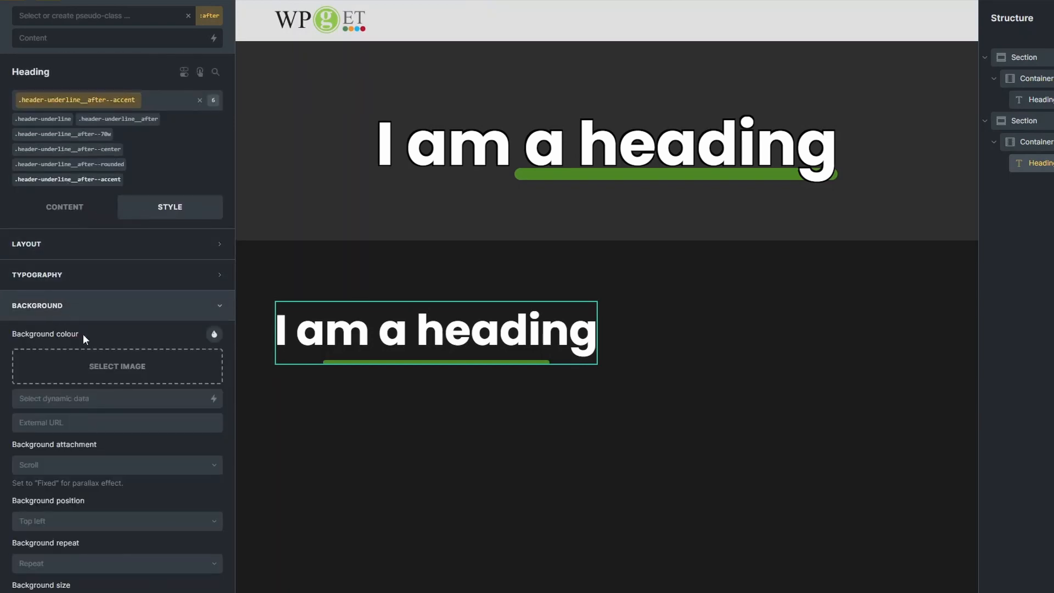
click(214, 334)
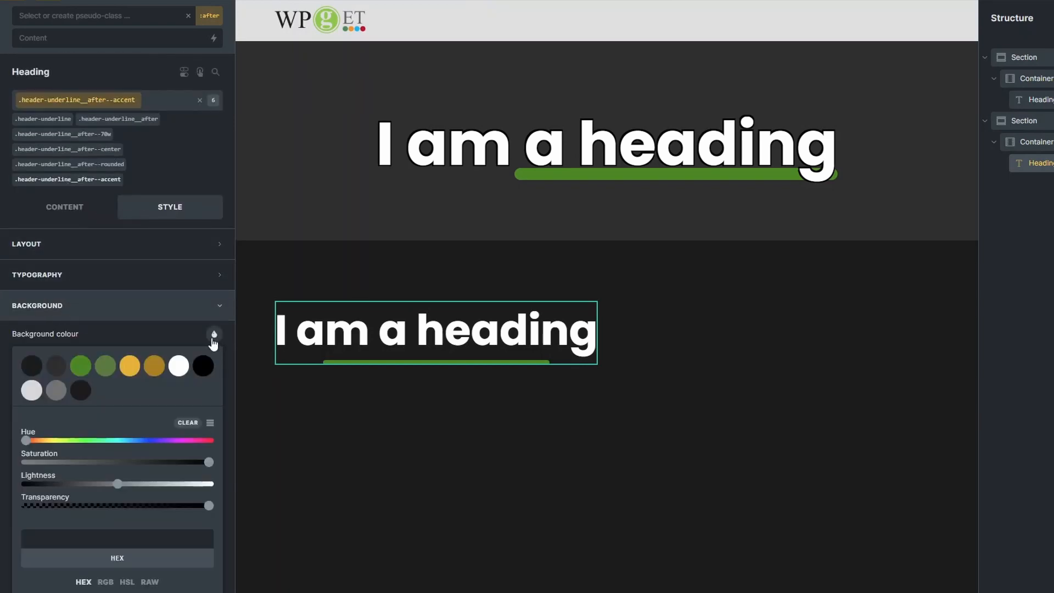
click(127, 369)
click(430, 454)
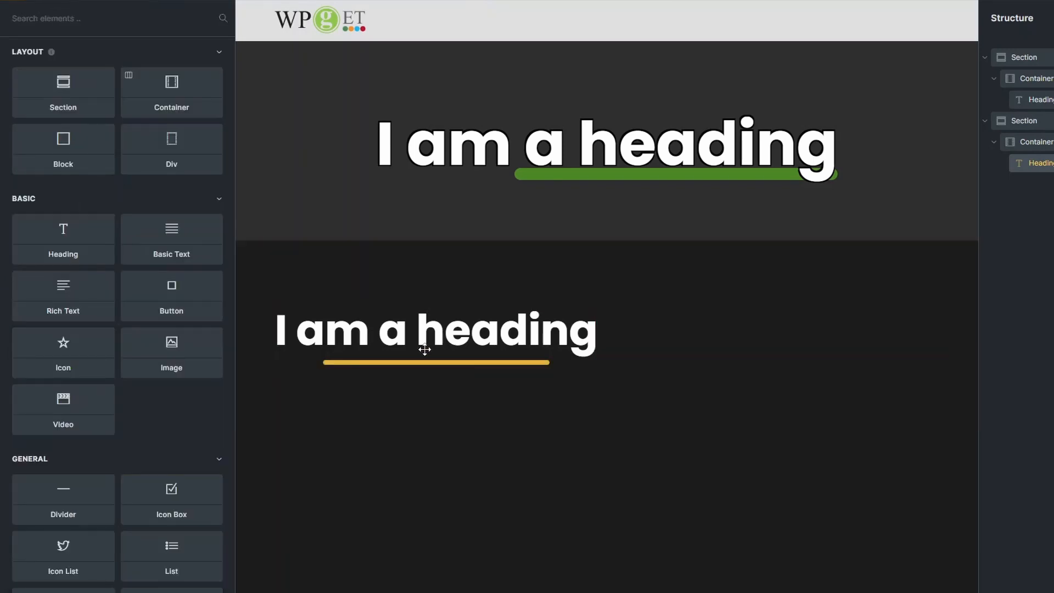
click(423, 348)
click(487, 491)
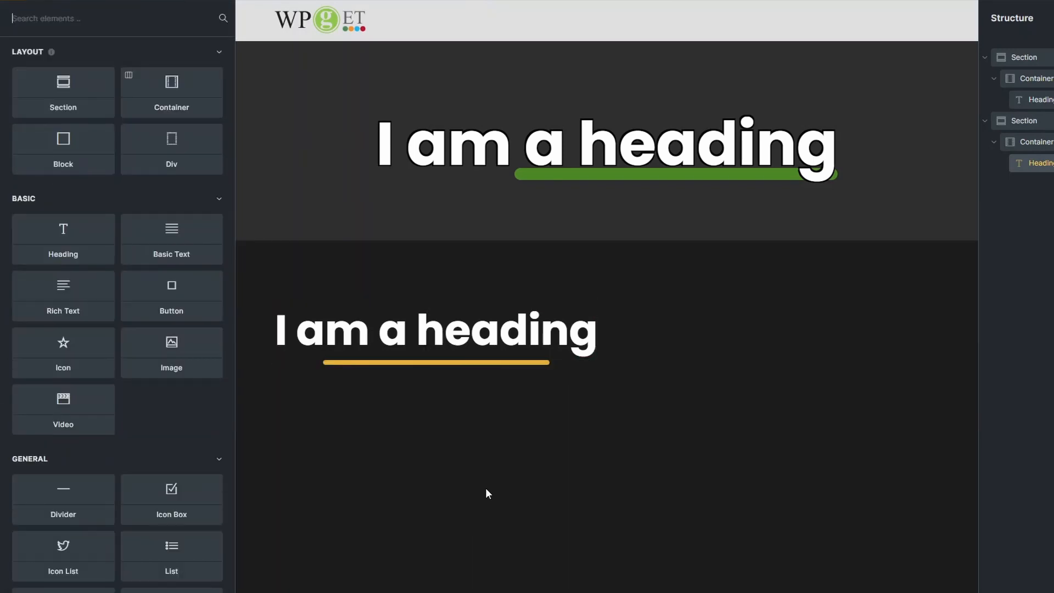
- Remove the header-underline__after--accent class from the second section's heading
click(487, 362)
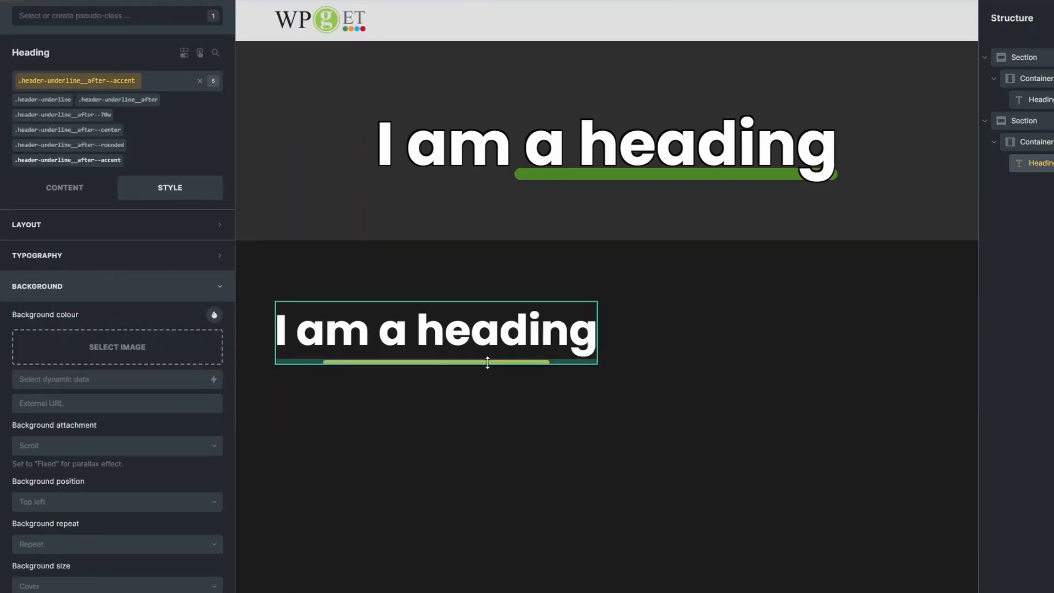
click(199, 80)
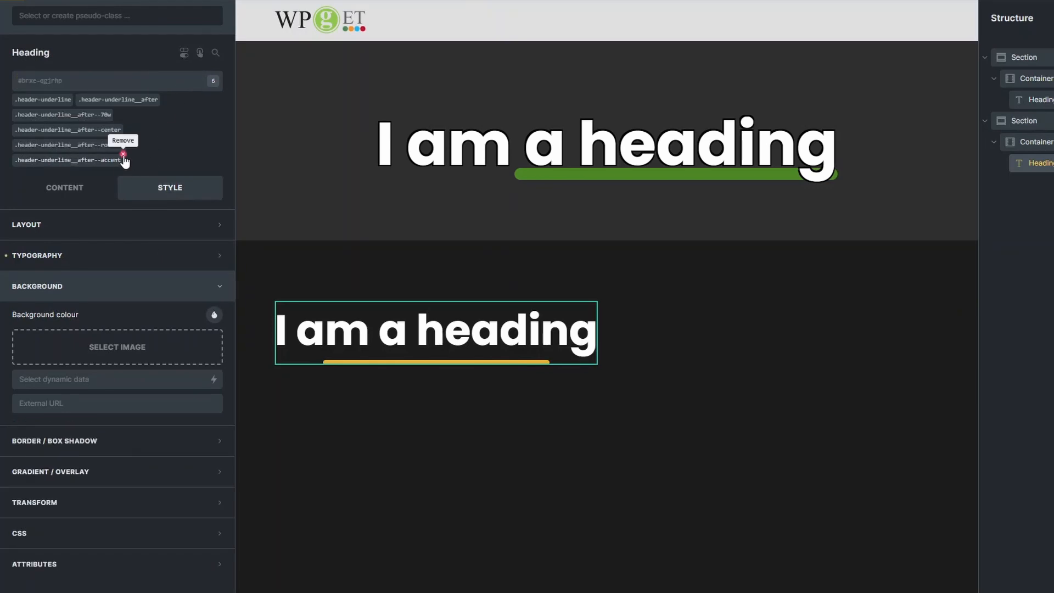
click(122, 159)
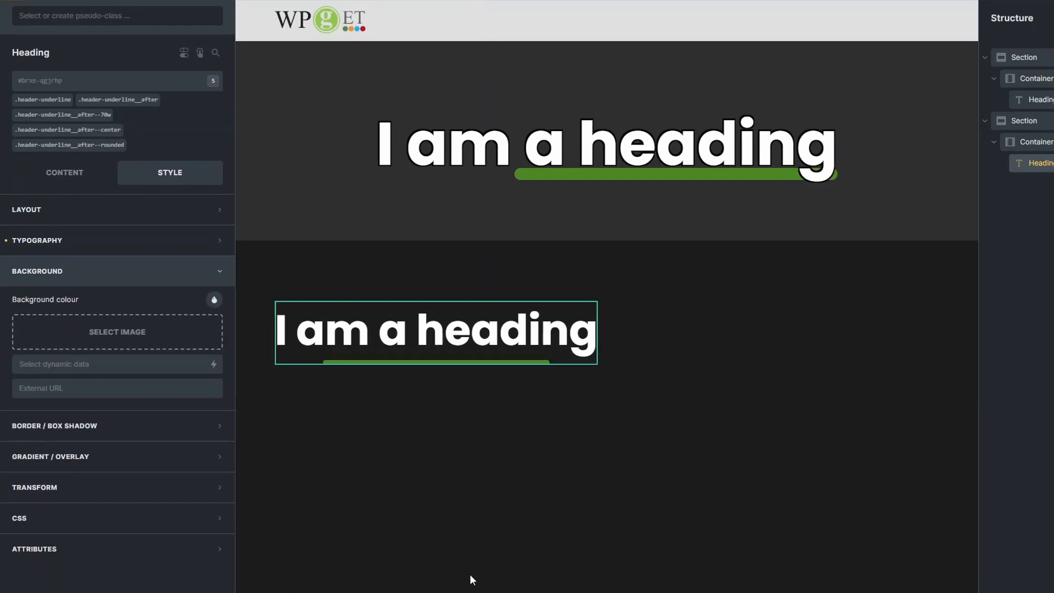
- Reapply the existing header-underline__after--accent class to the second section's heading and deselect the heading
click(77, 85)
scroll(172, 329, down, 5)
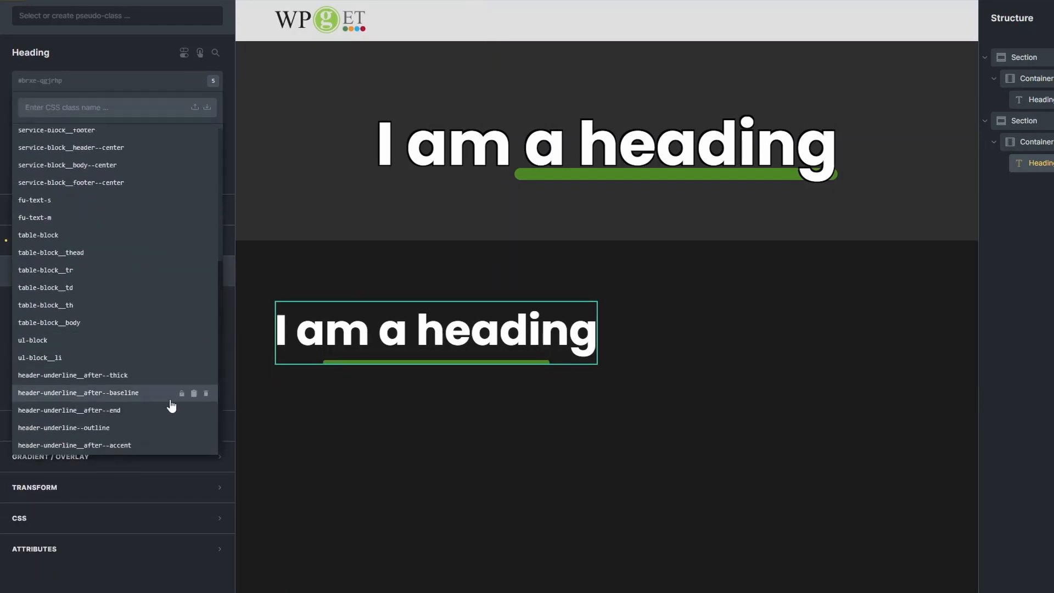
click(147, 444)
click(466, 486)
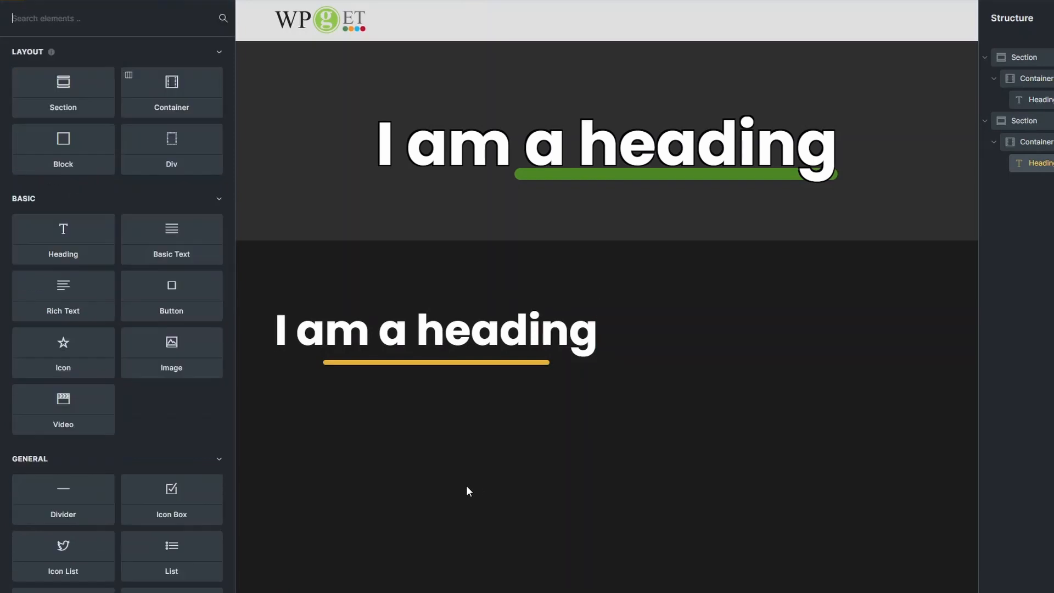